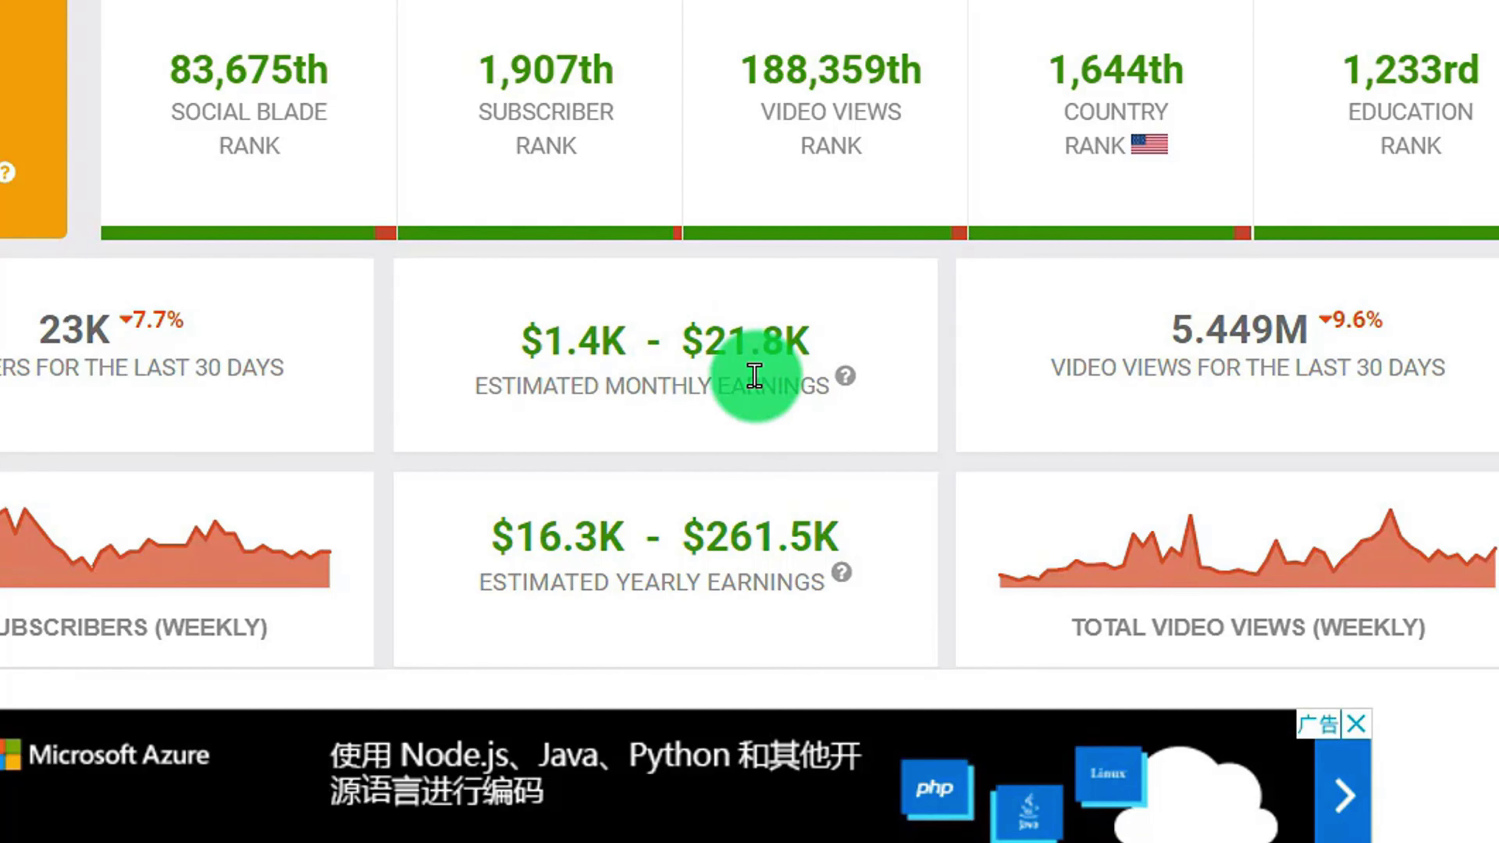
Scroll to the Vooks daily statistics table and highlight Thursday 14's 449,005 views
{"action": "scroll", "coordinate": [661, 398], "scroll_direction": "down", "scroll_amount": 3}
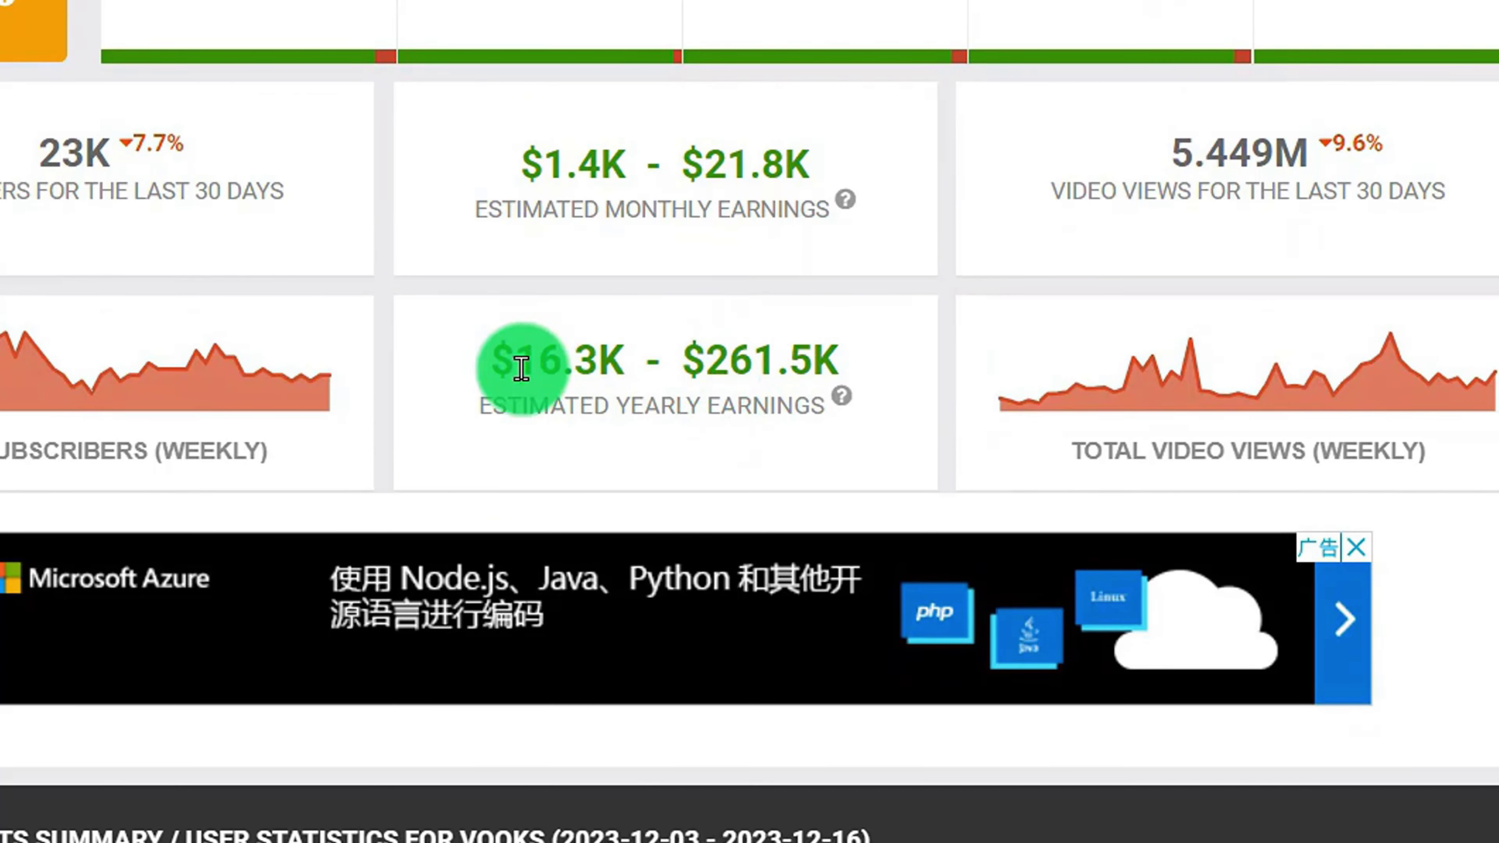
{"action": "mouse_move", "coordinate": [843, 395]}
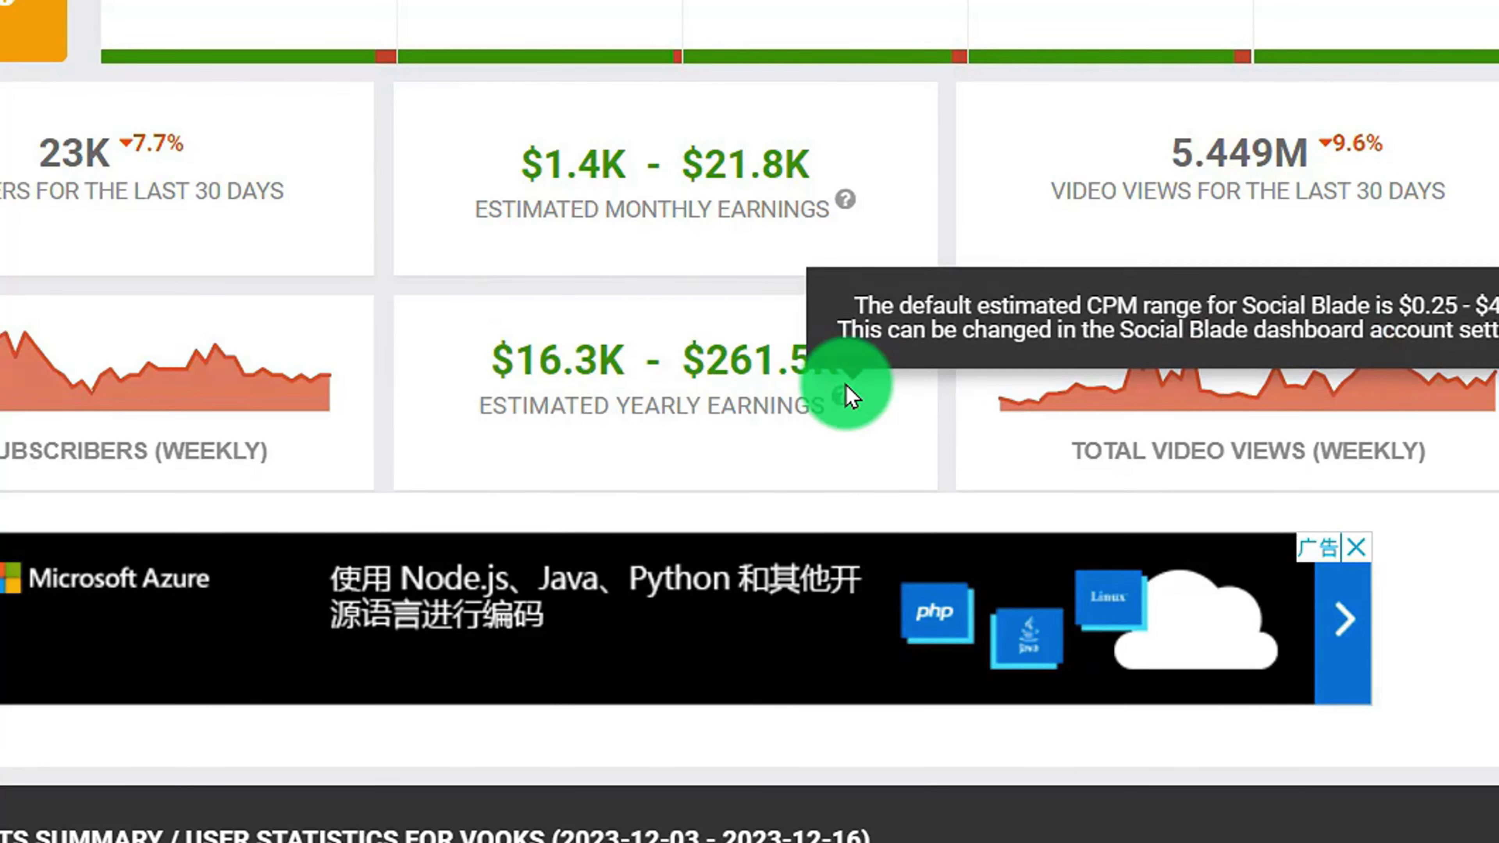
{"action": "scroll", "coordinate": [950, 384], "scroll_direction": "down", "scroll_amount": 5}
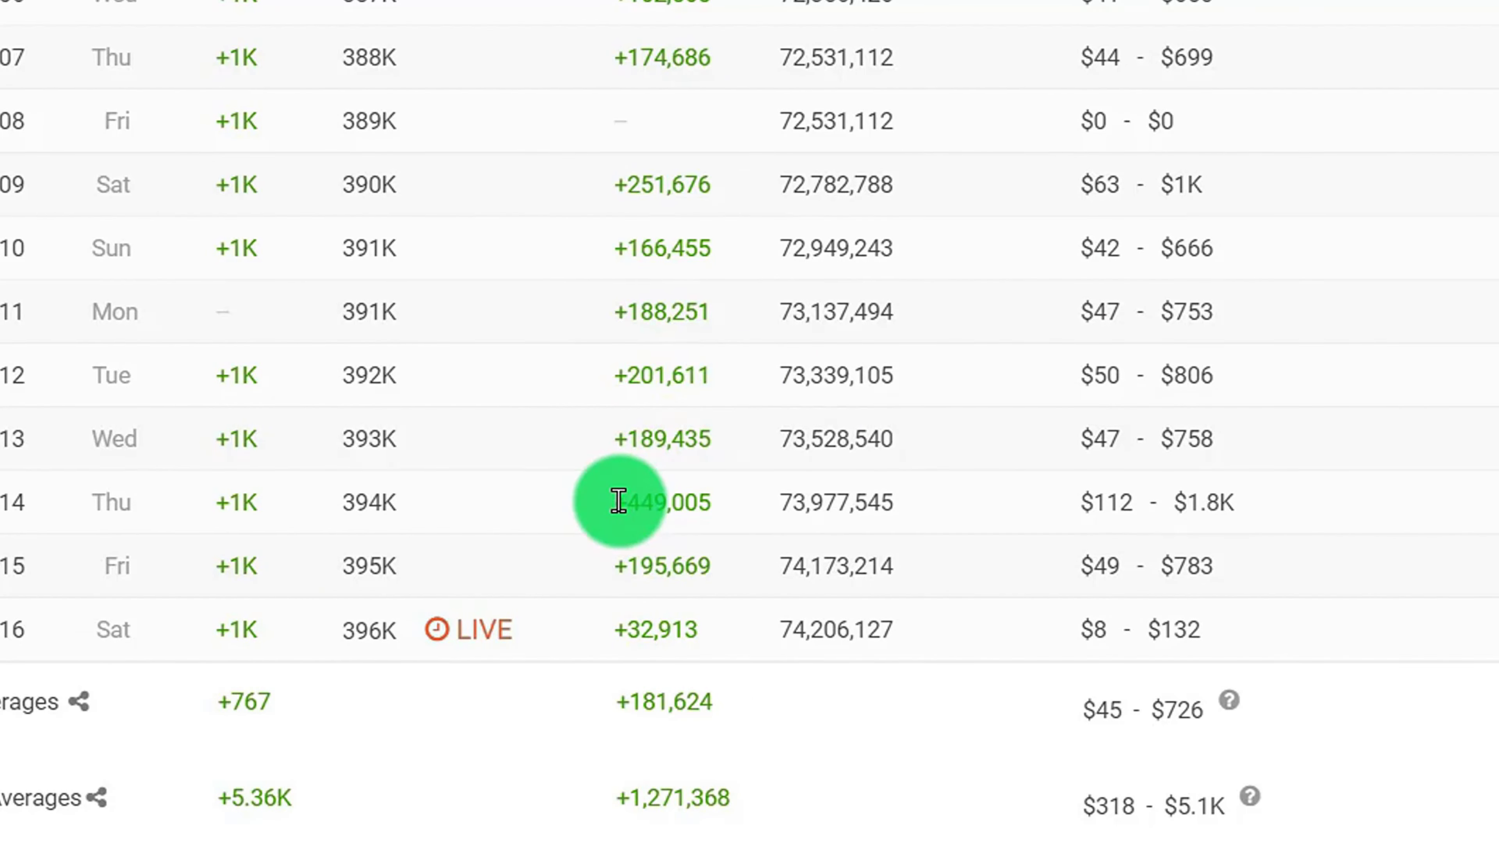
{"action": "double_click", "coordinate": [644, 502]}
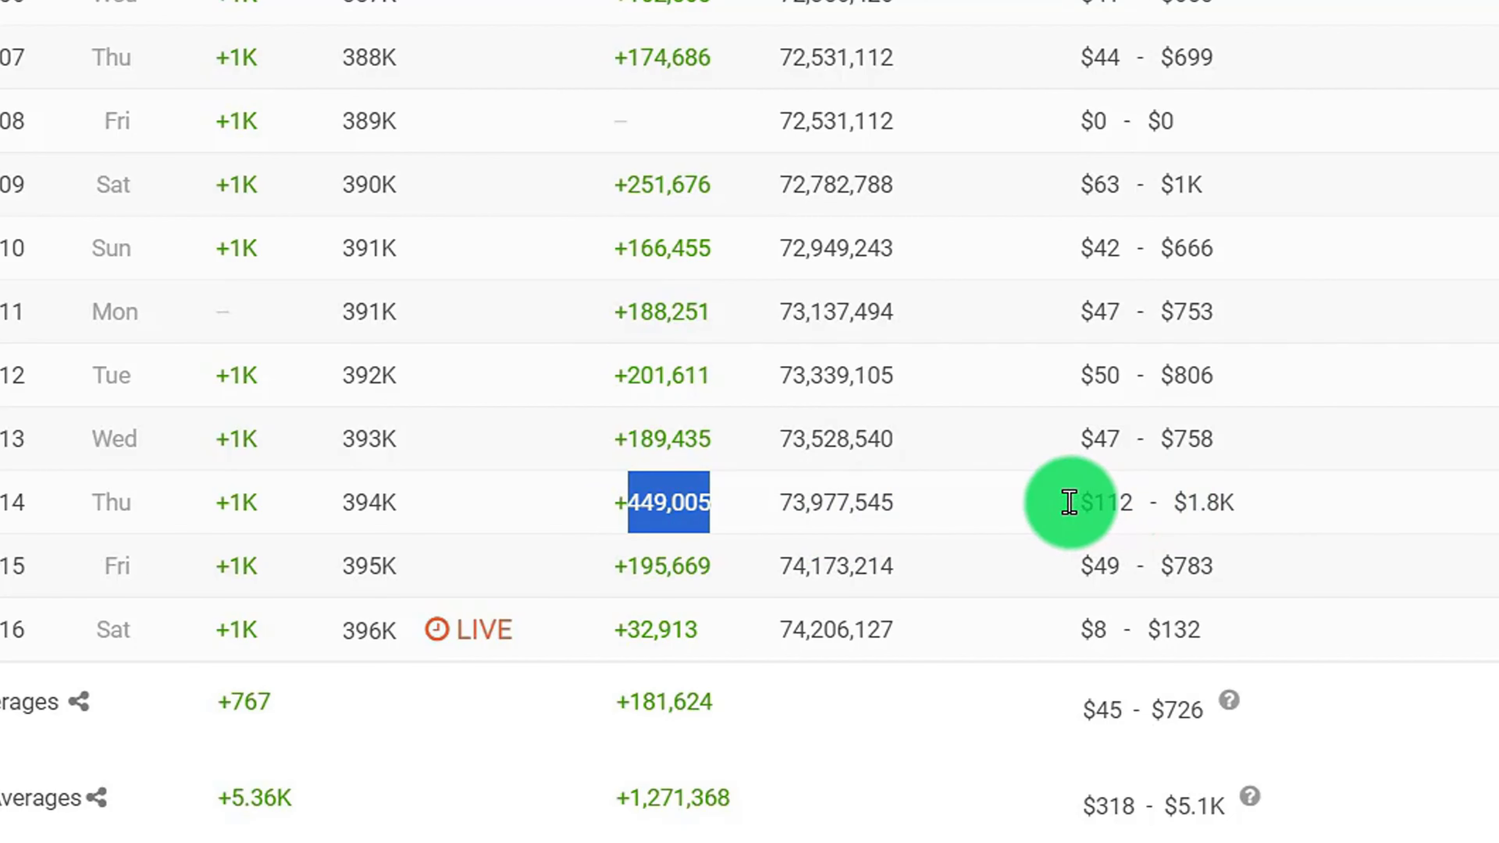
{"action": "left_click", "coordinate": [1139, 535]}
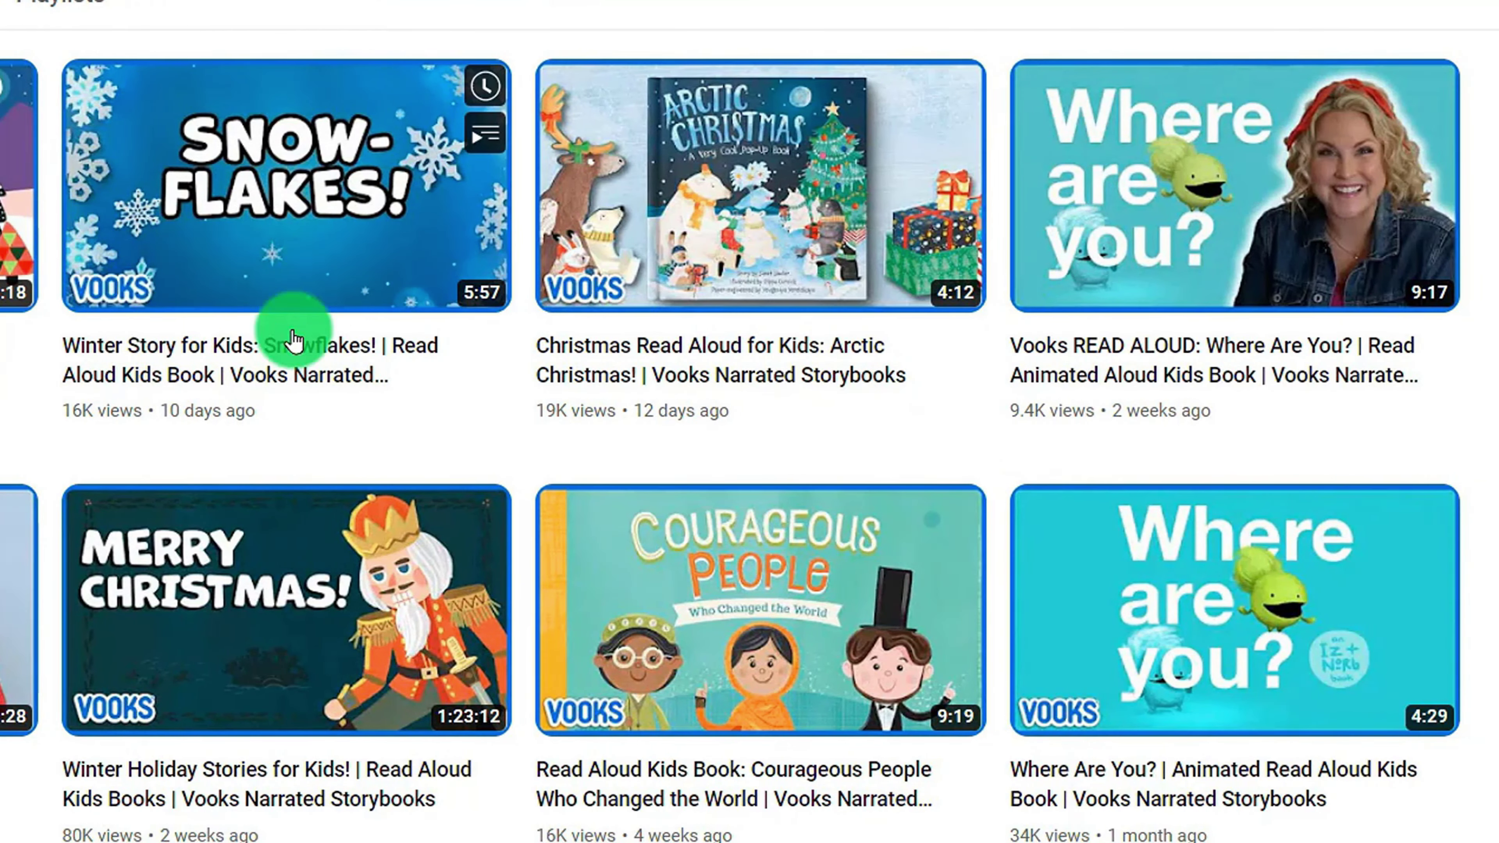
Browse the Vooks read-aloud story videos, pointing at the Snowflakes video
{"action": "mouse_move", "coordinate": [351, 329]}
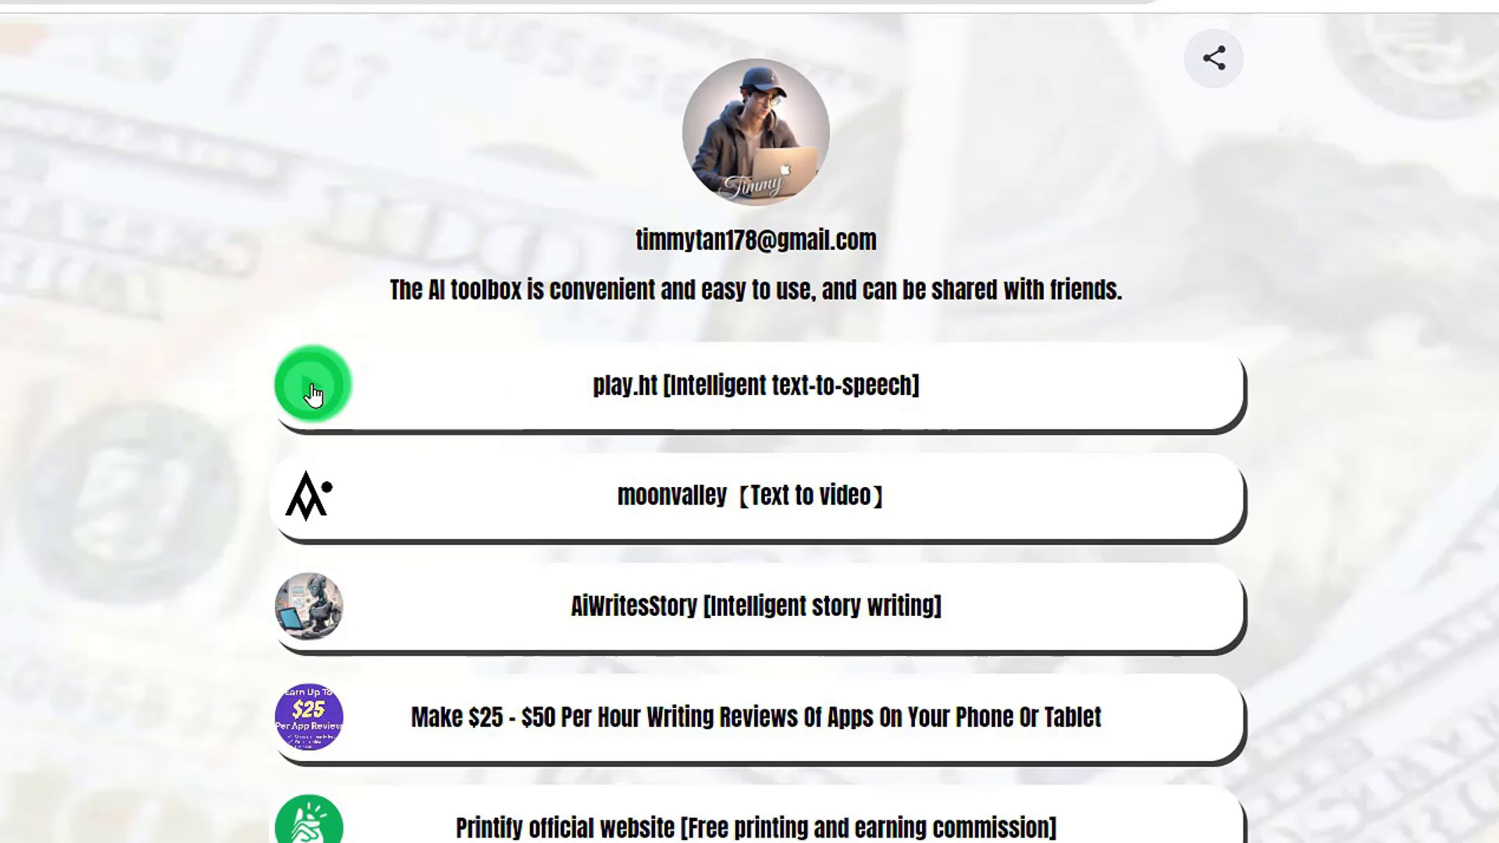
Open the AiWritesStory [Intelligent story writing] link from the AI toolbox list
{"action": "scroll", "coordinate": [574, 354], "scroll_direction": "down", "scroll_amount": 3}
{"action": "scroll", "coordinate": [574, 355], "scroll_direction": "down", "scroll_amount": 1}
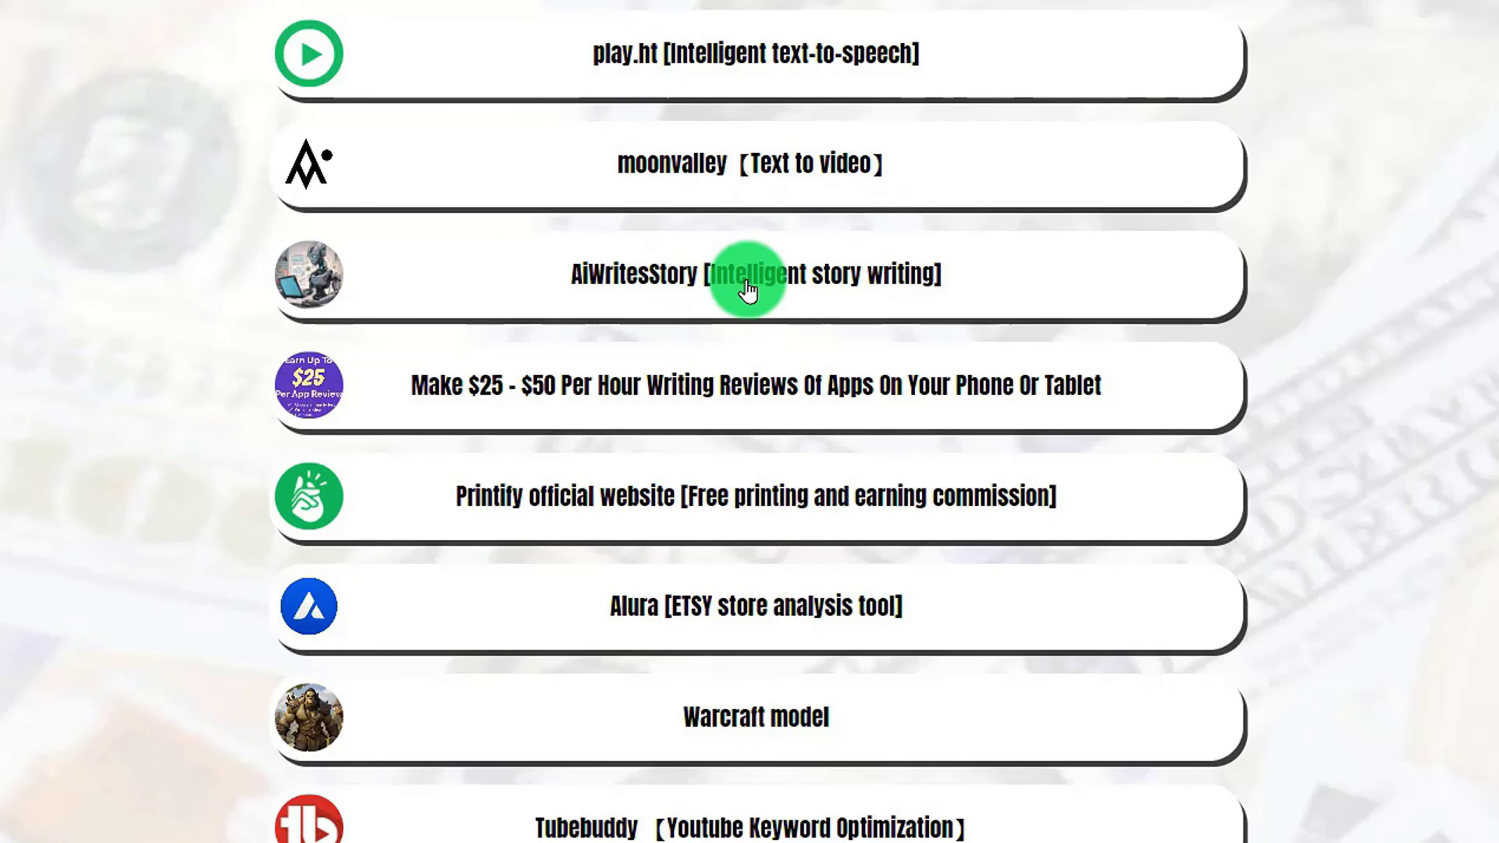
{"action": "scroll", "coordinate": [796, 319], "scroll_direction": "up", "scroll_amount": 1}
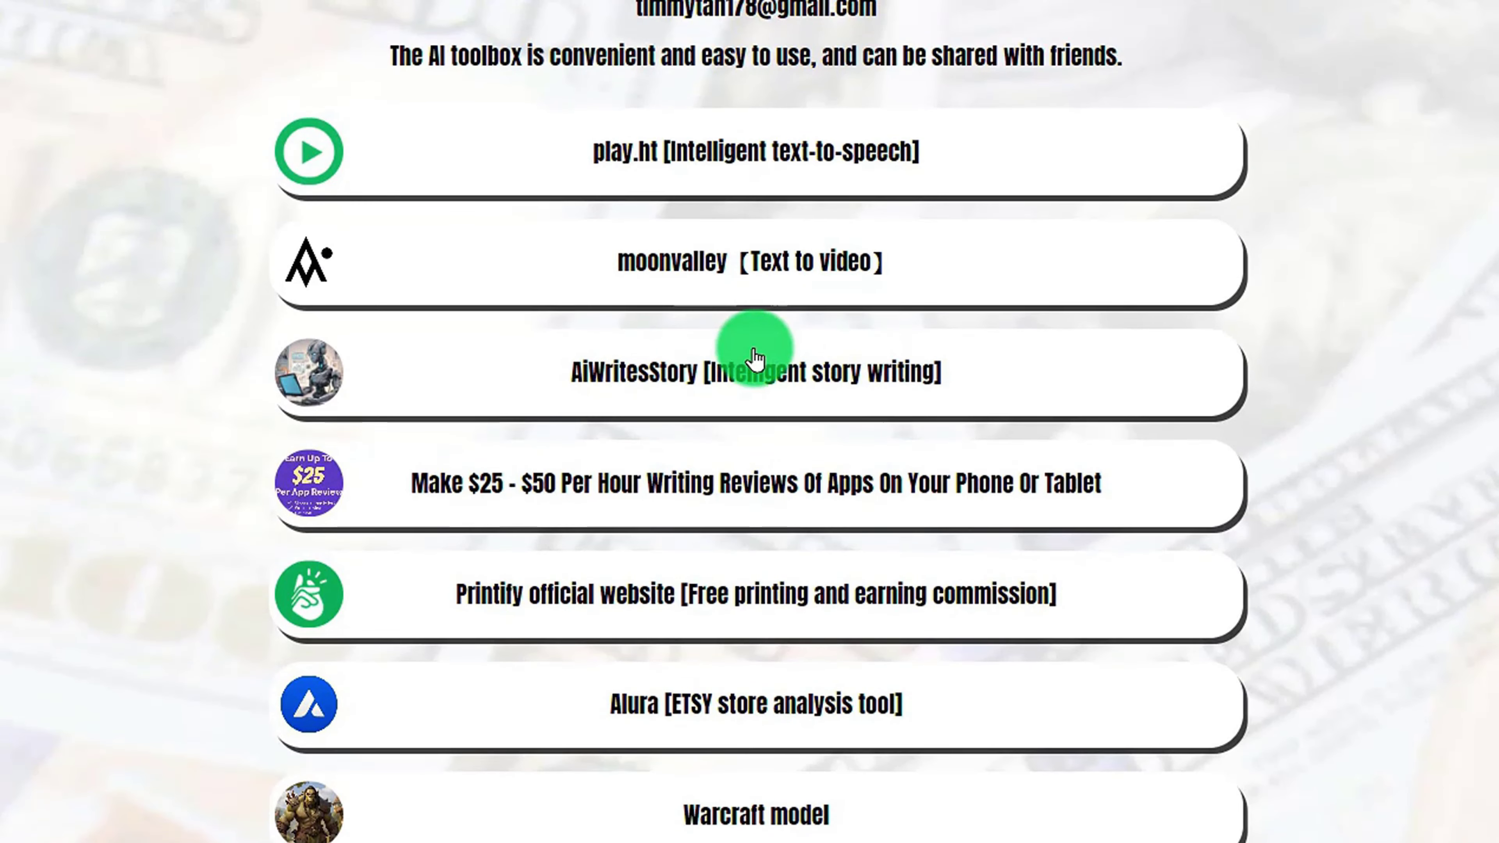
{"action": "left_click", "coordinate": [755, 355]}
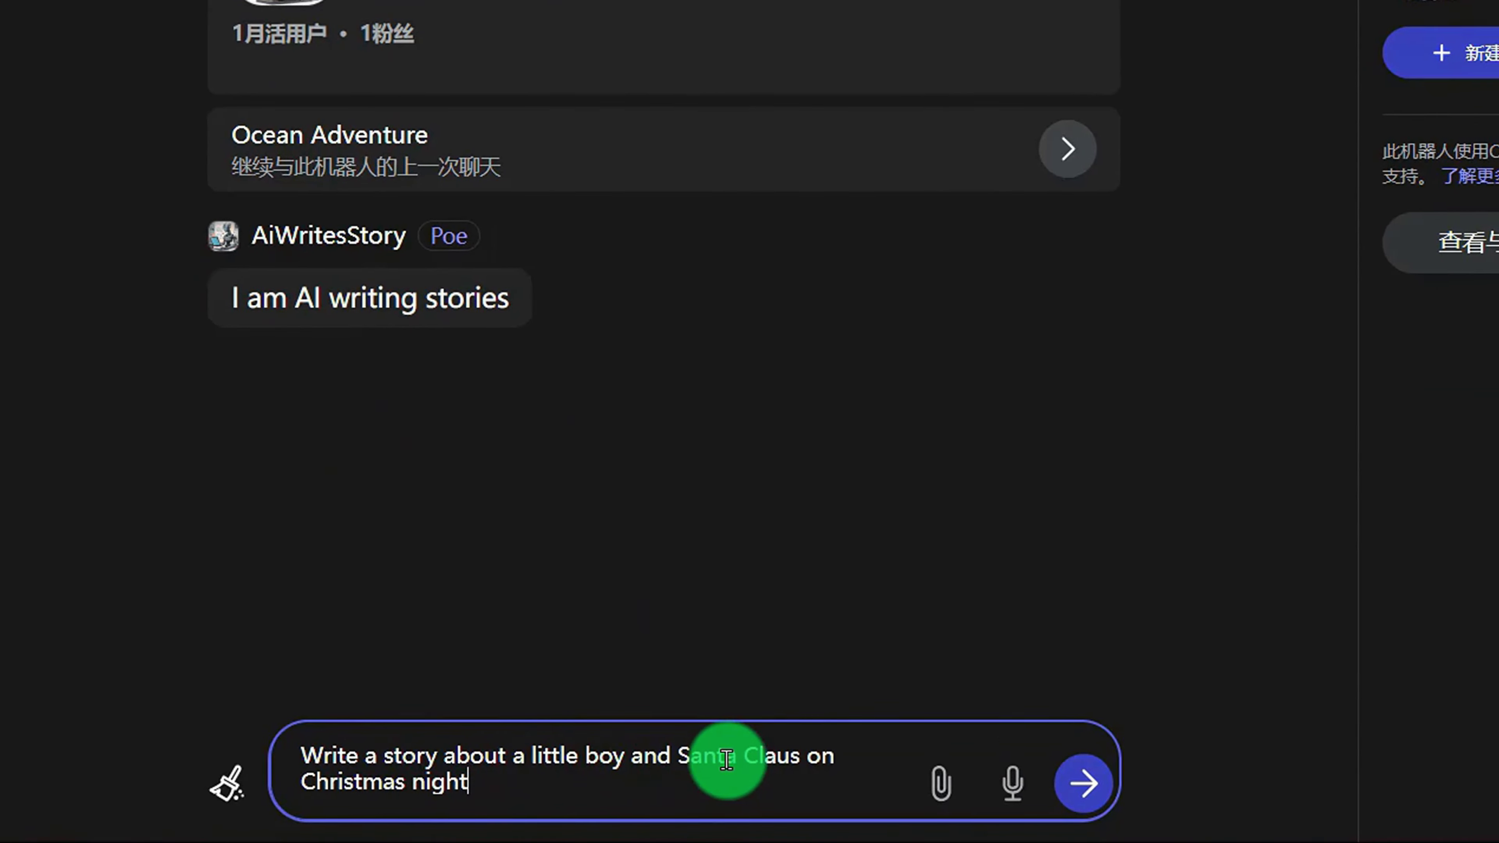
Send the boy-and-Santa Christmas story request, then select the story paragraphs to copy
{"action": "key", "text": "Return"}
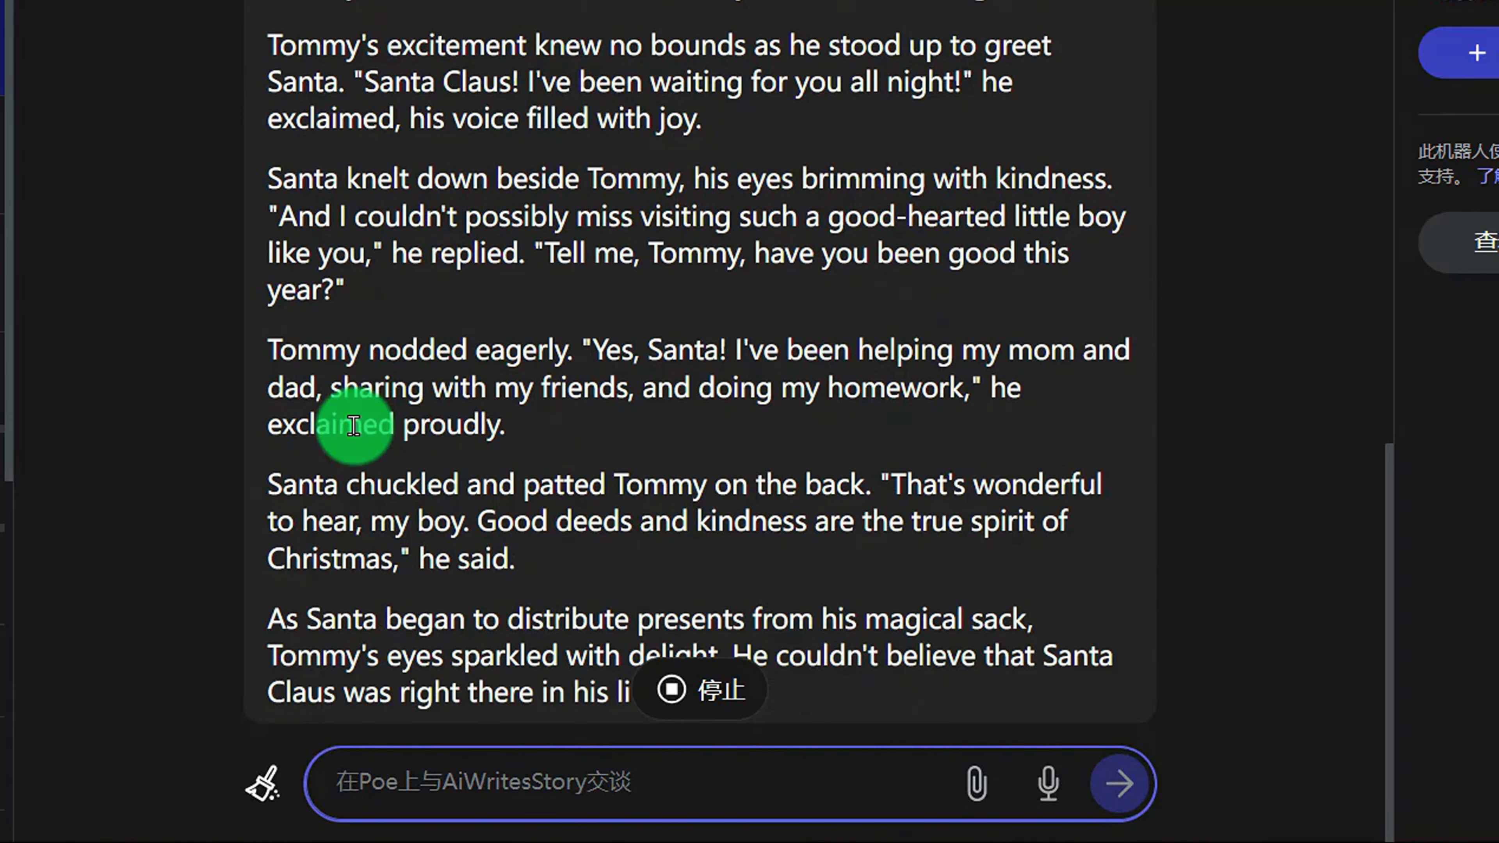
{"action": "scroll", "coordinate": [1054, 427], "scroll_direction": "up", "scroll_amount": 10}
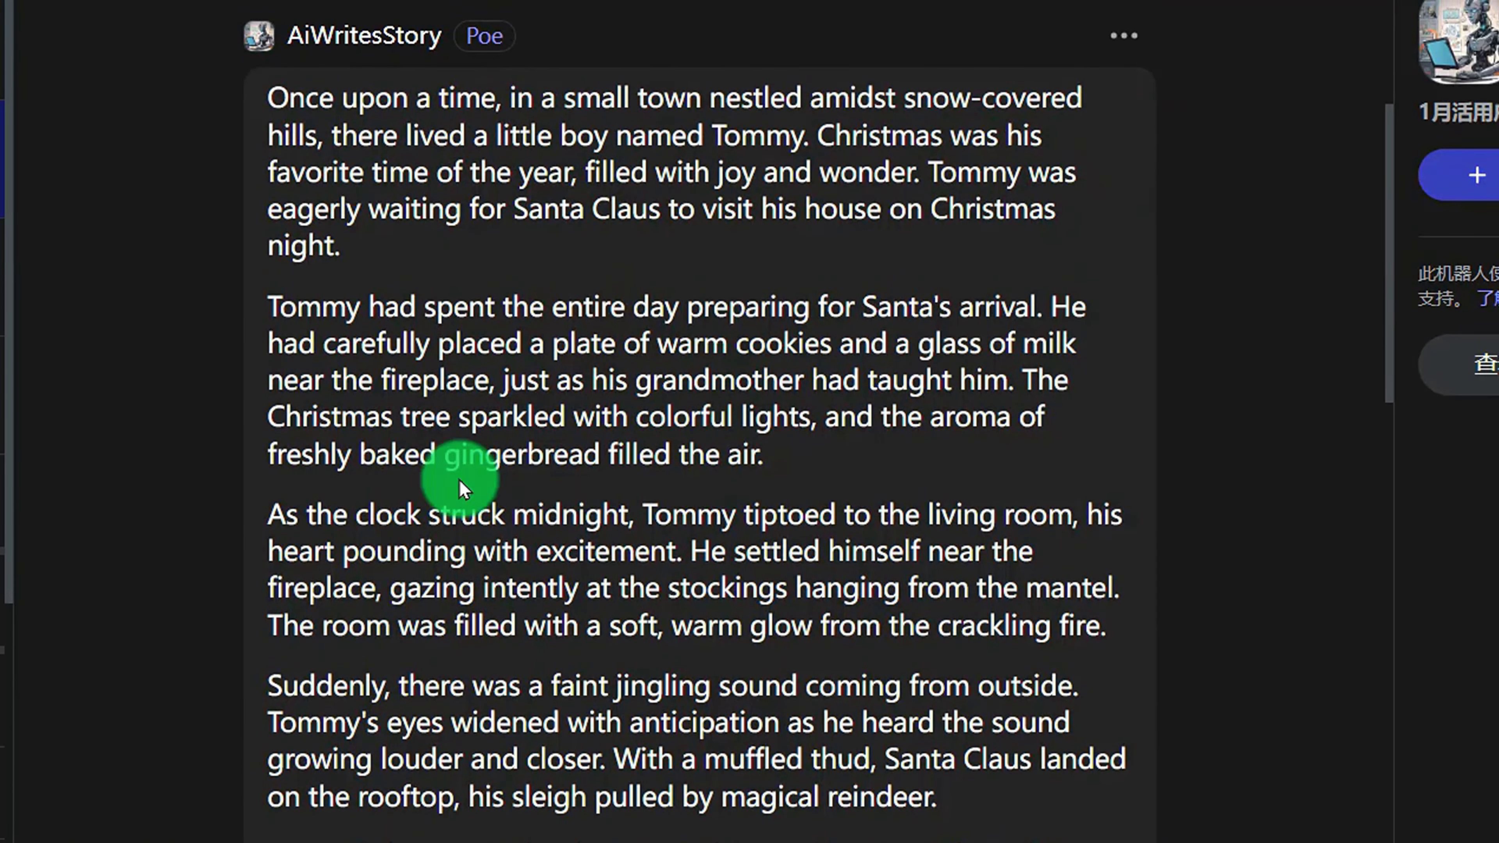
{"action": "left_click_drag", "start_coordinate": [268, 94], "coordinate": [1134, 638]}
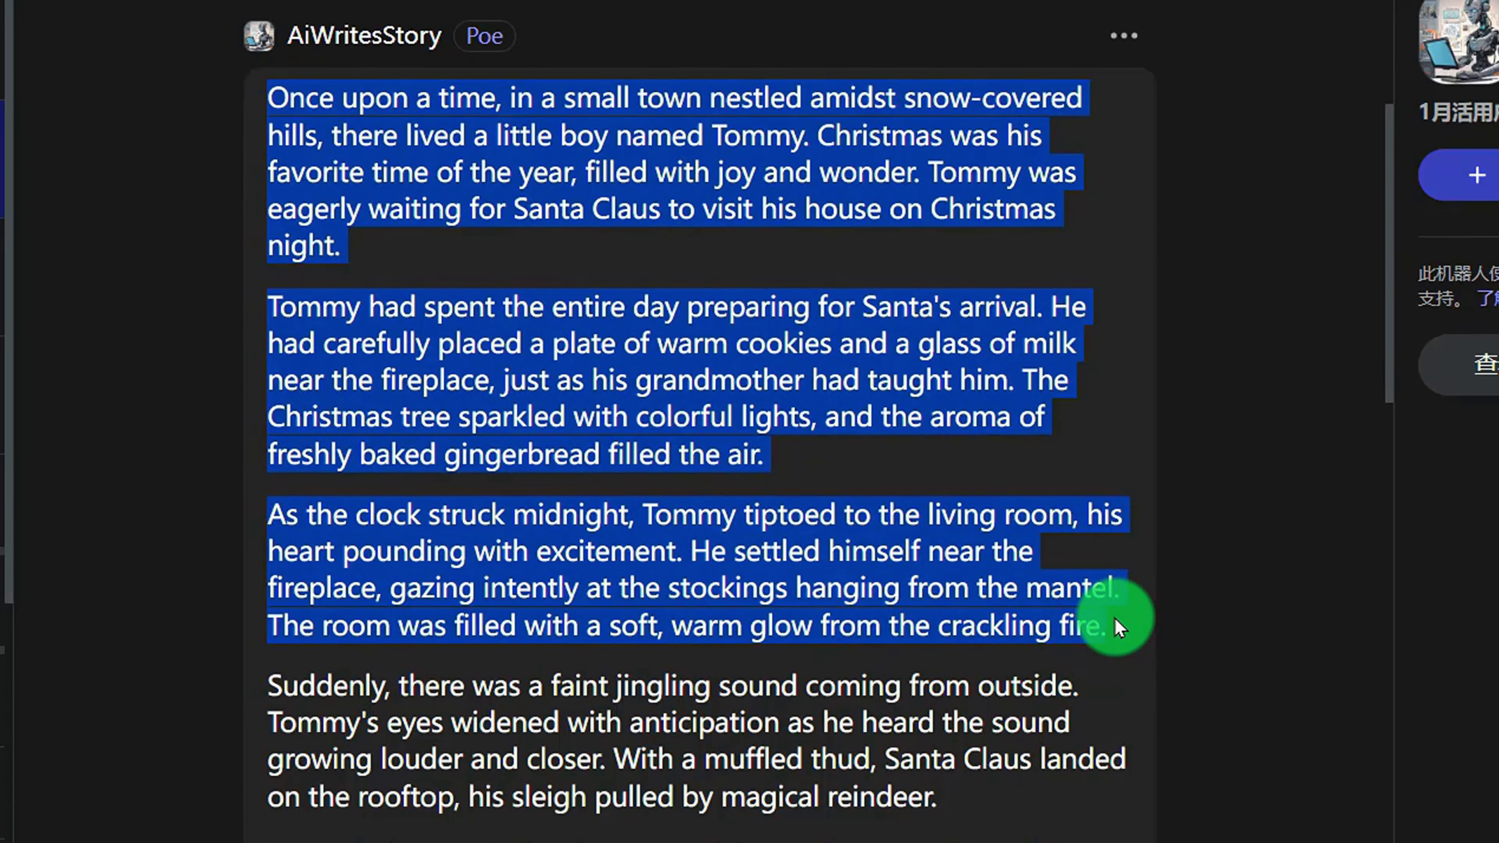
{"action": "left_click", "coordinate": [1118, 627]}
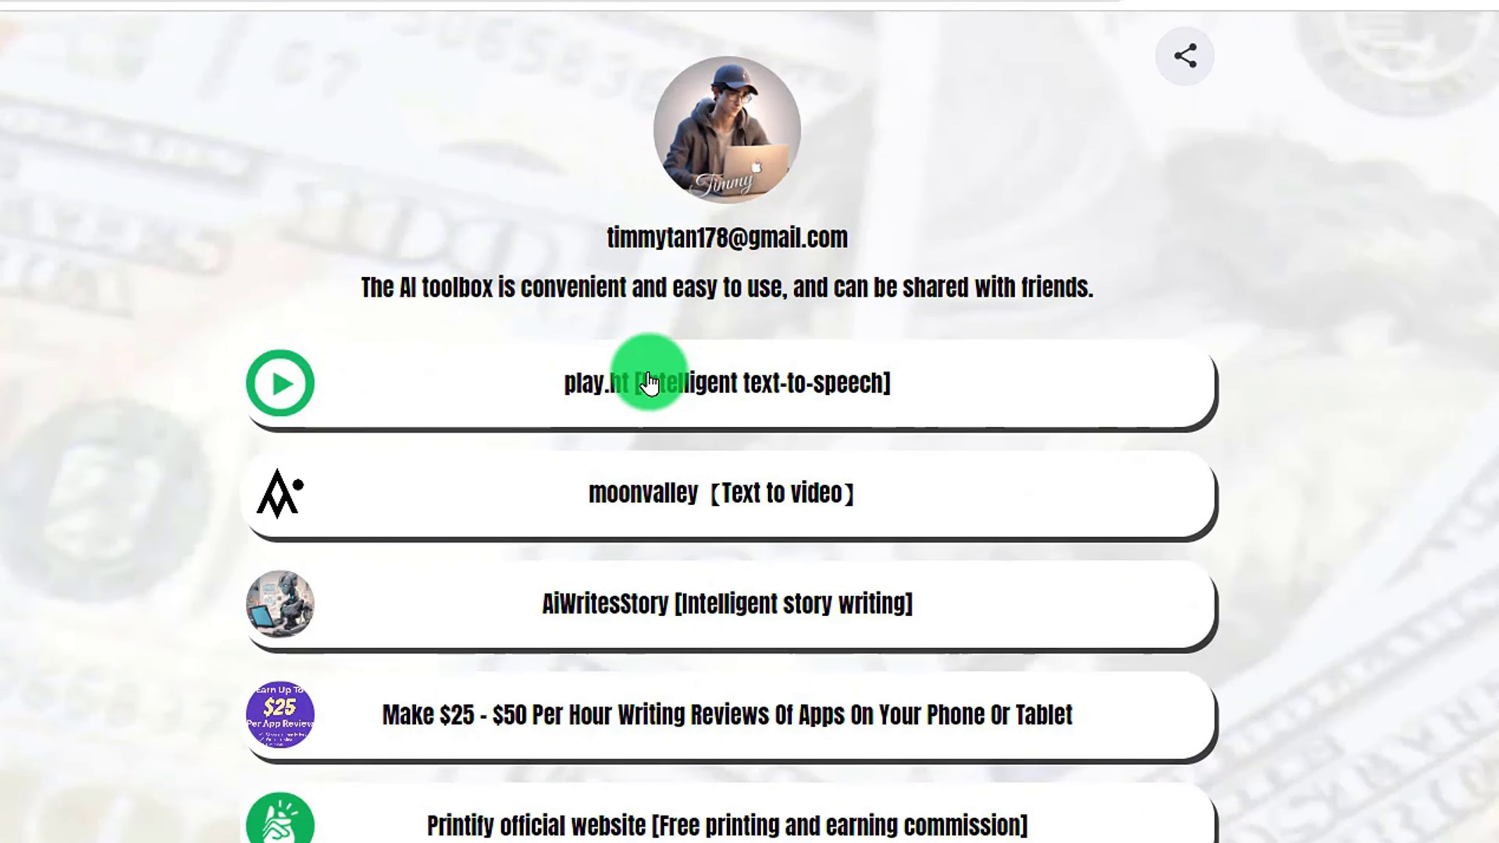
Open the play.ht site and go to its sign-in page
{"action": "left_click", "coordinate": [649, 383]}
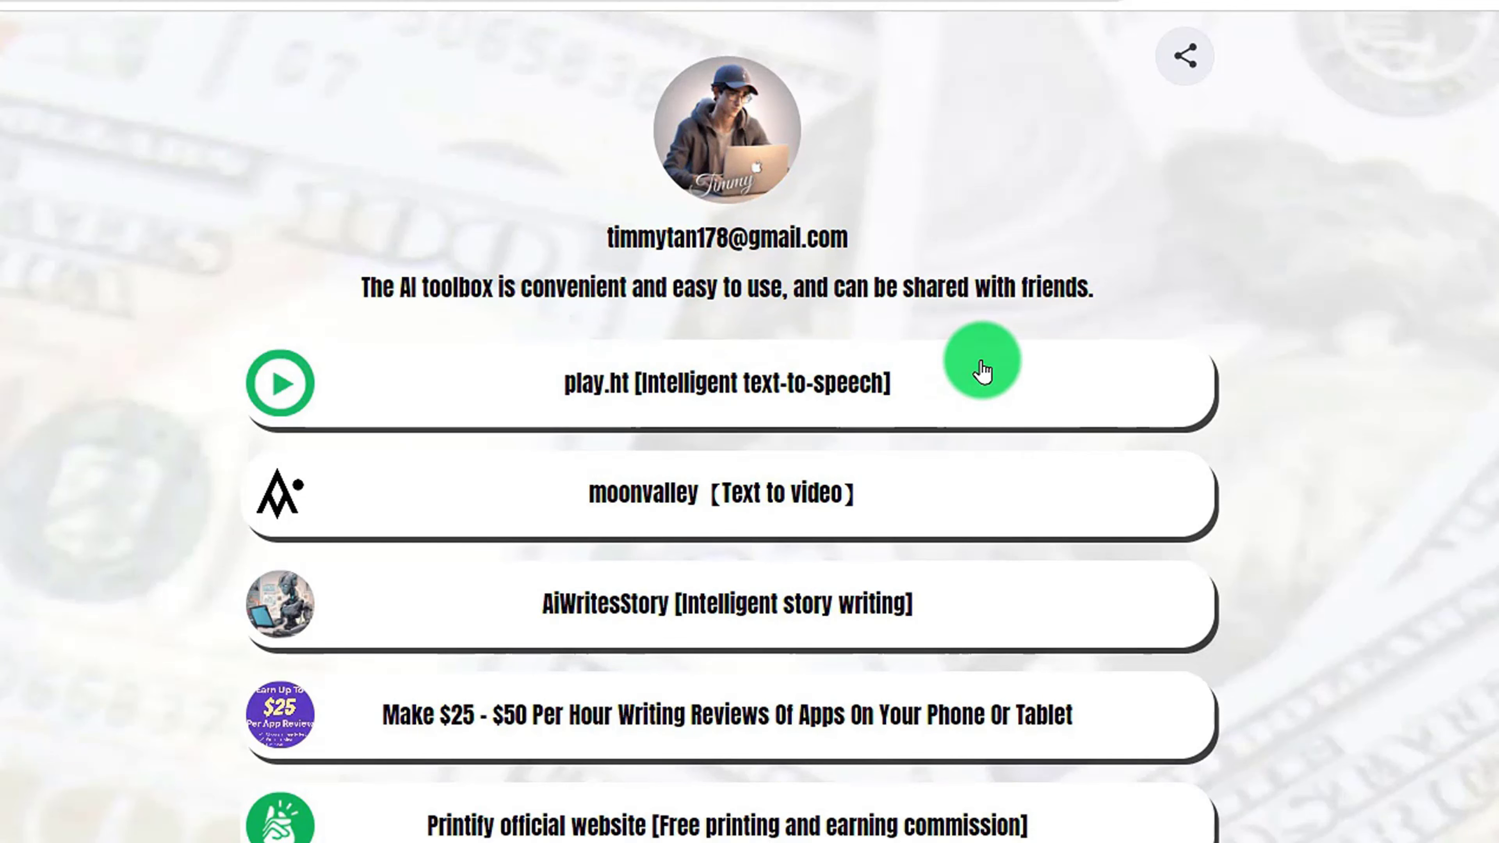
{"action": "left_click", "coordinate": [982, 369]}
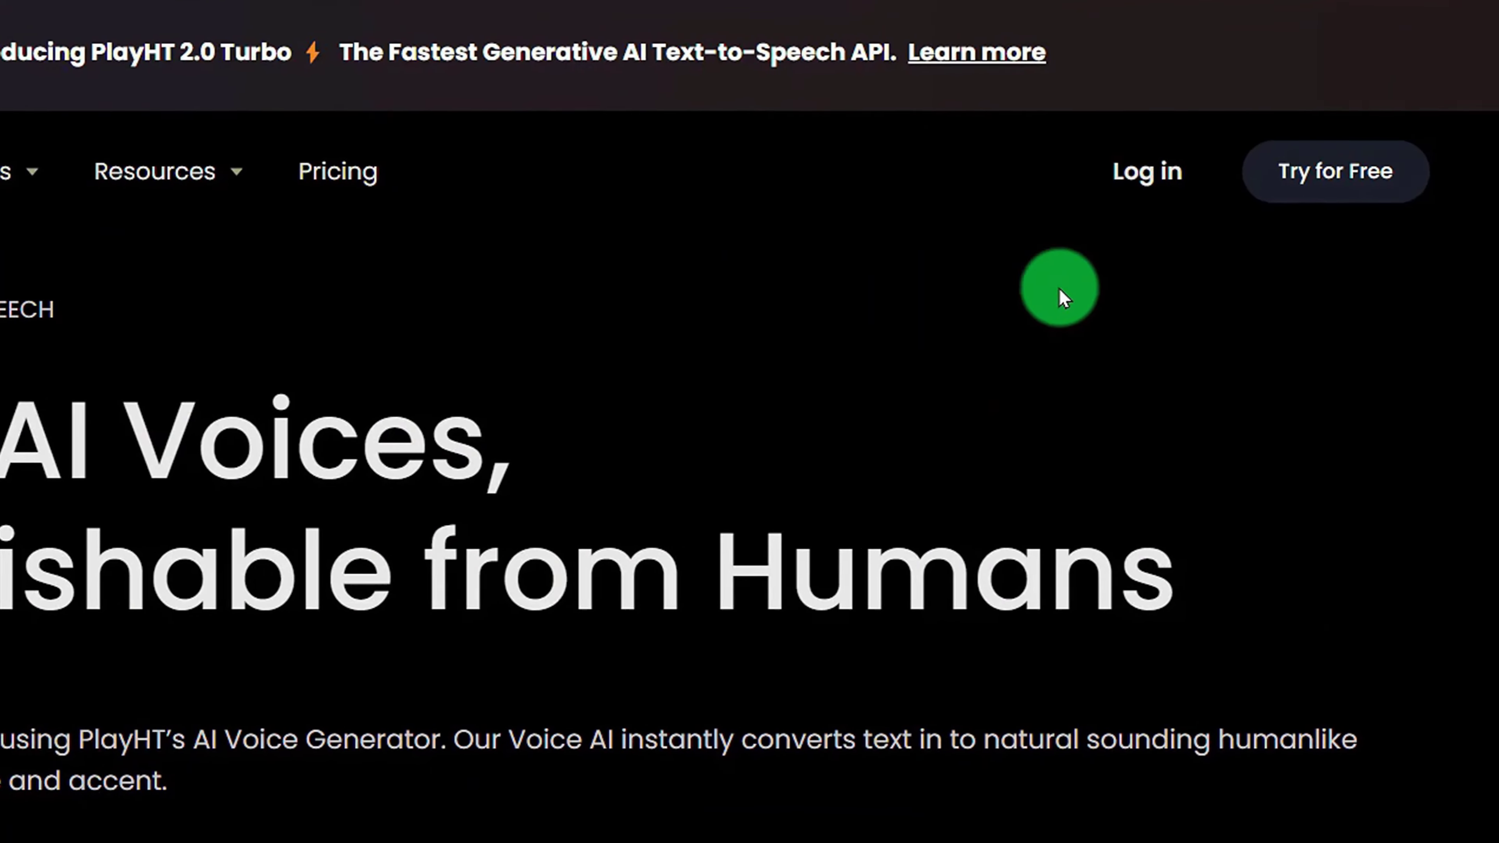
{"action": "left_click", "coordinate": [1086, 171]}
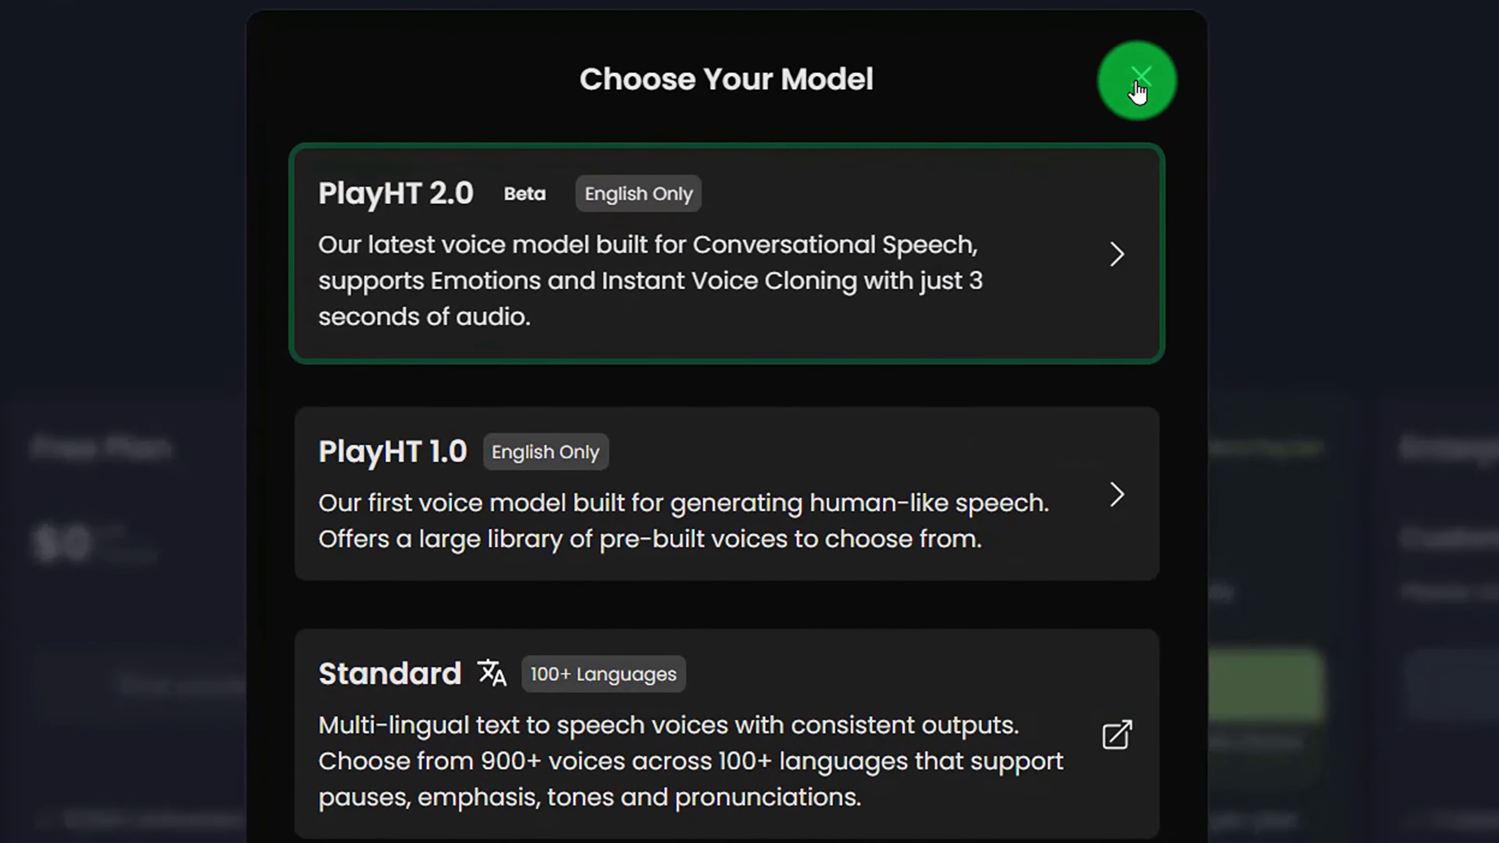
Create a new voice file using the PlayHT 2.0 model
{"action": "left_click", "coordinate": [1223, 84]}
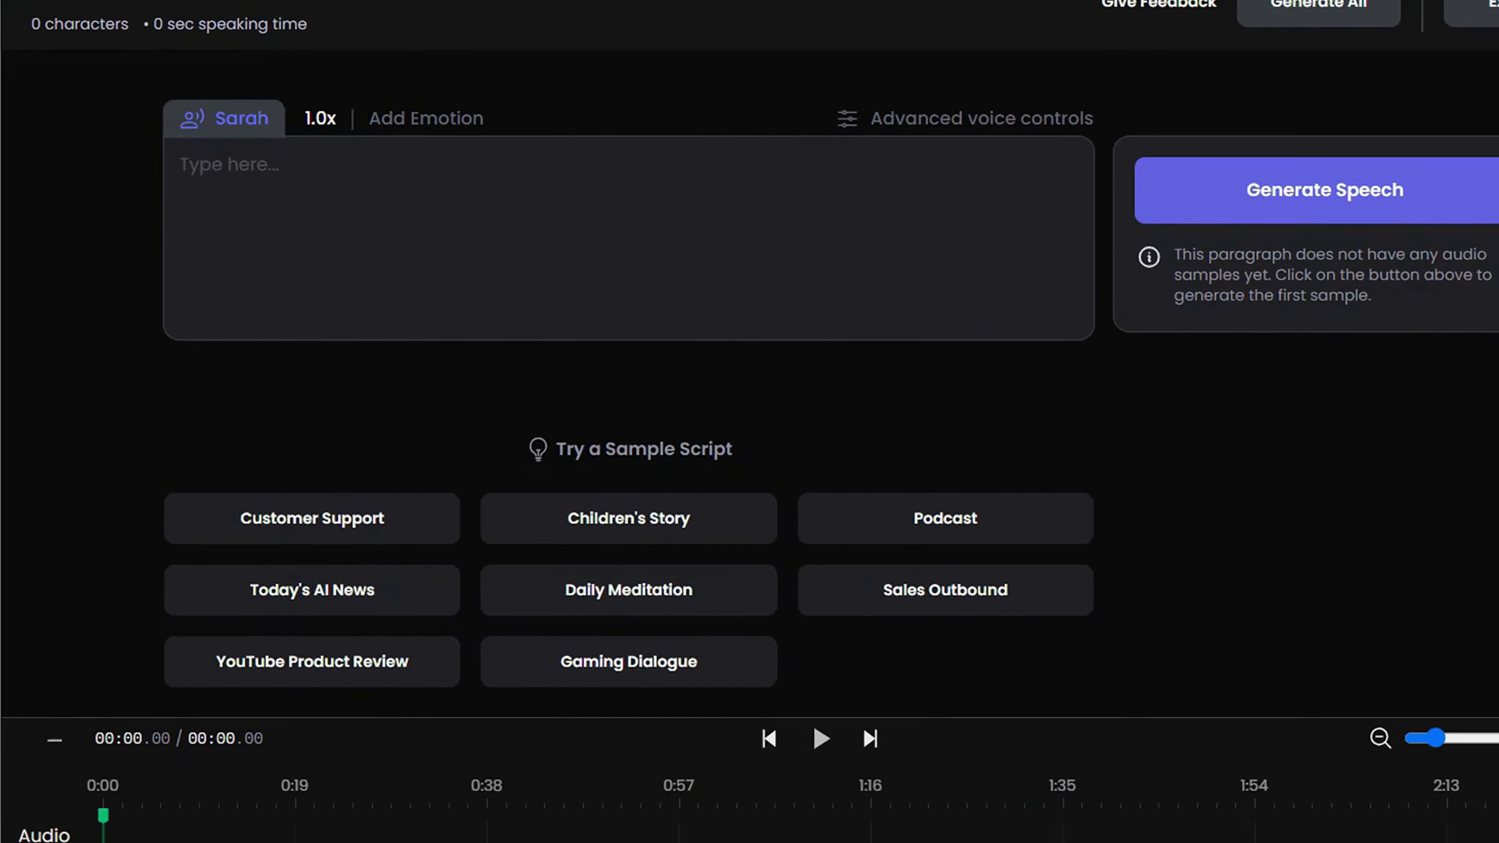
{"action": "left_click", "coordinate": [0, 100]}
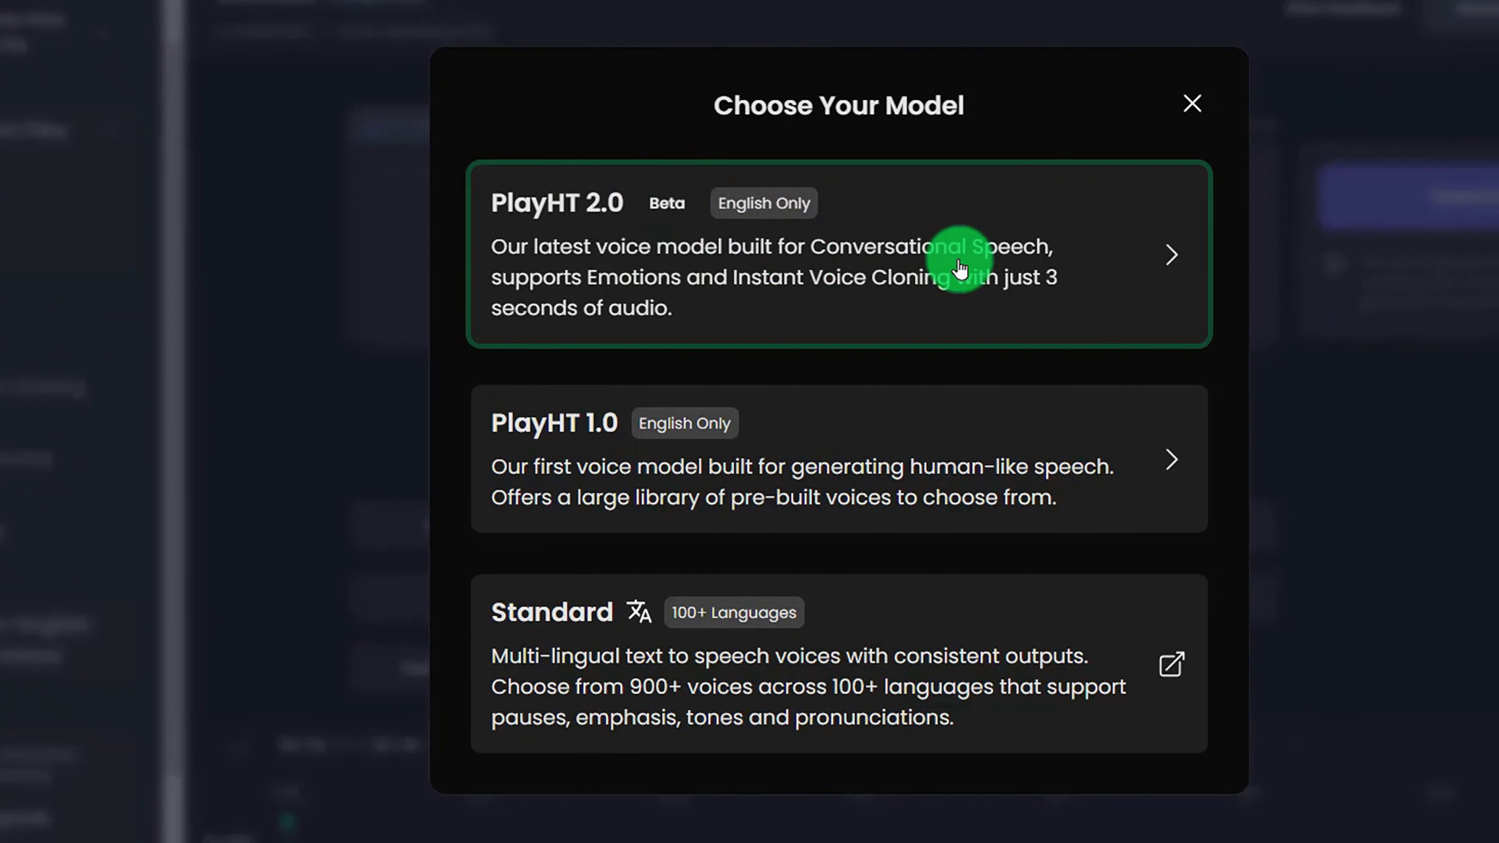
{"action": "left_click", "coordinate": [1033, 243]}
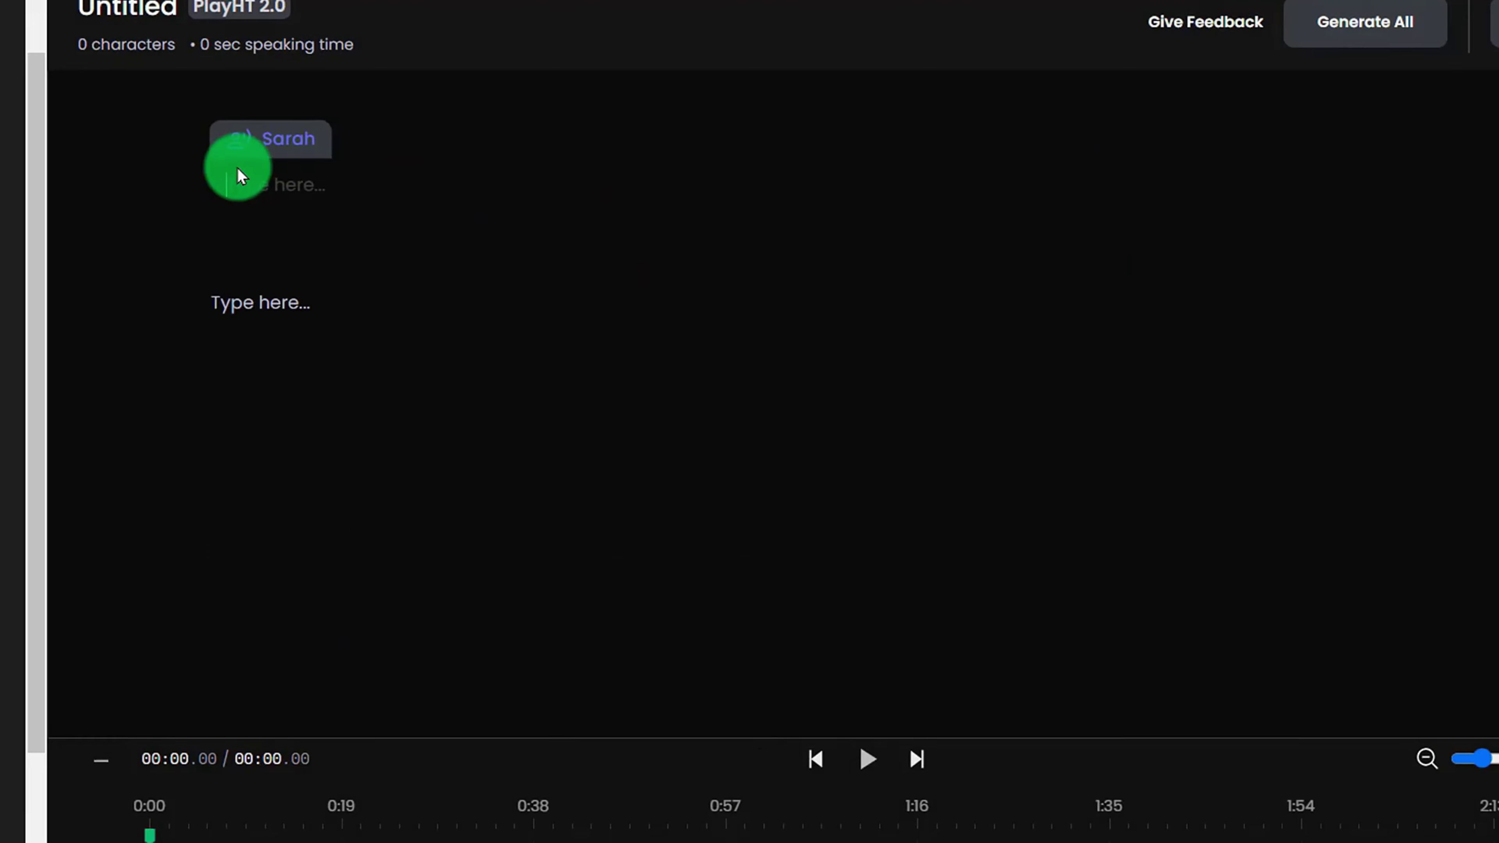
{"action": "left_click", "coordinate": [1085, 268]}
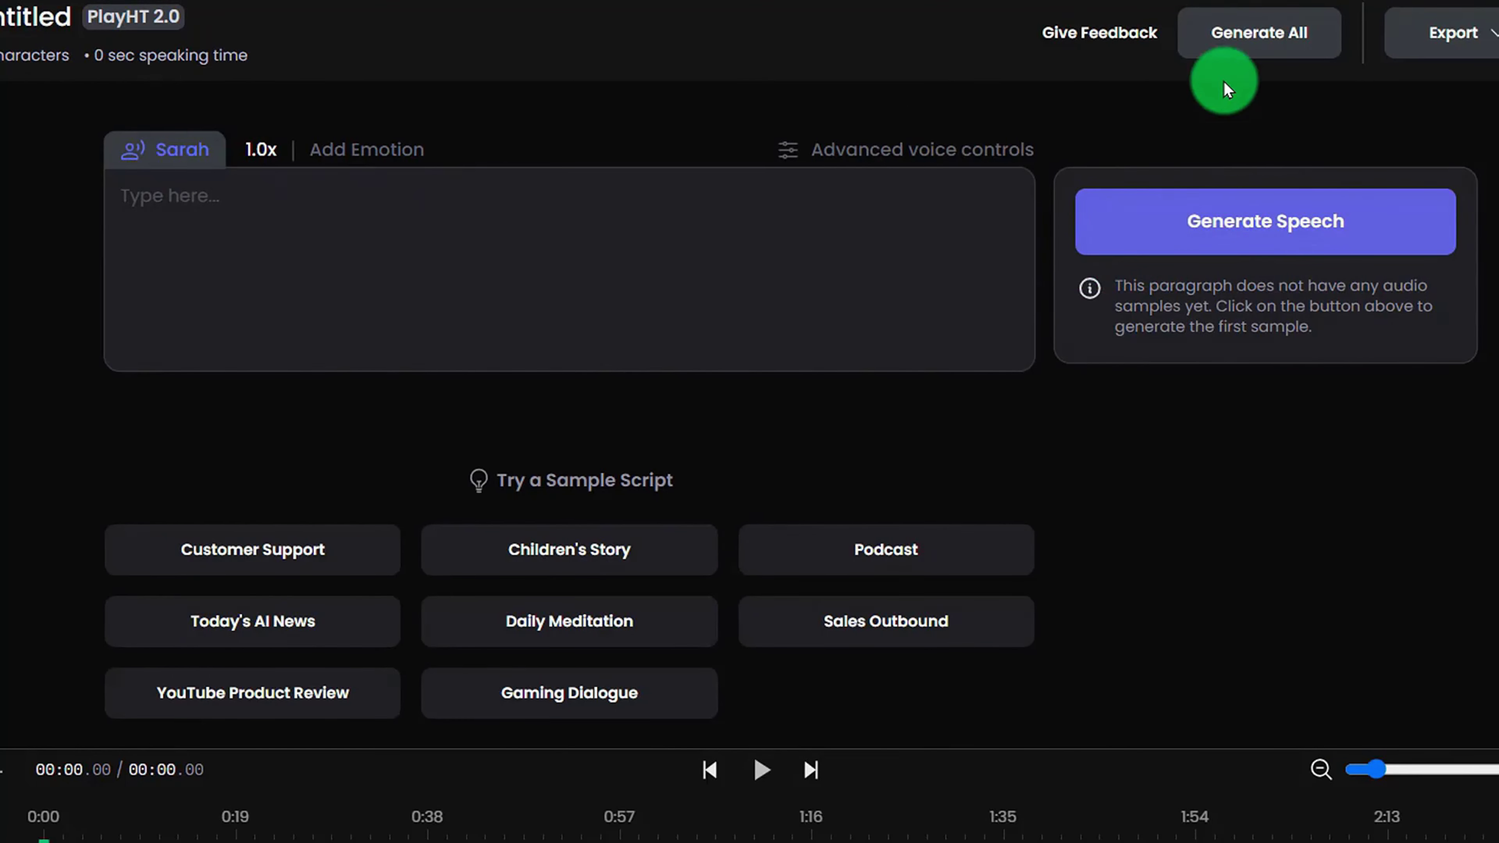
Preview the Nicole and Sarah voices, then choose George as the narration voice
{"action": "left_click", "coordinate": [165, 149]}
{"action": "left_click", "coordinate": [182, 124]}
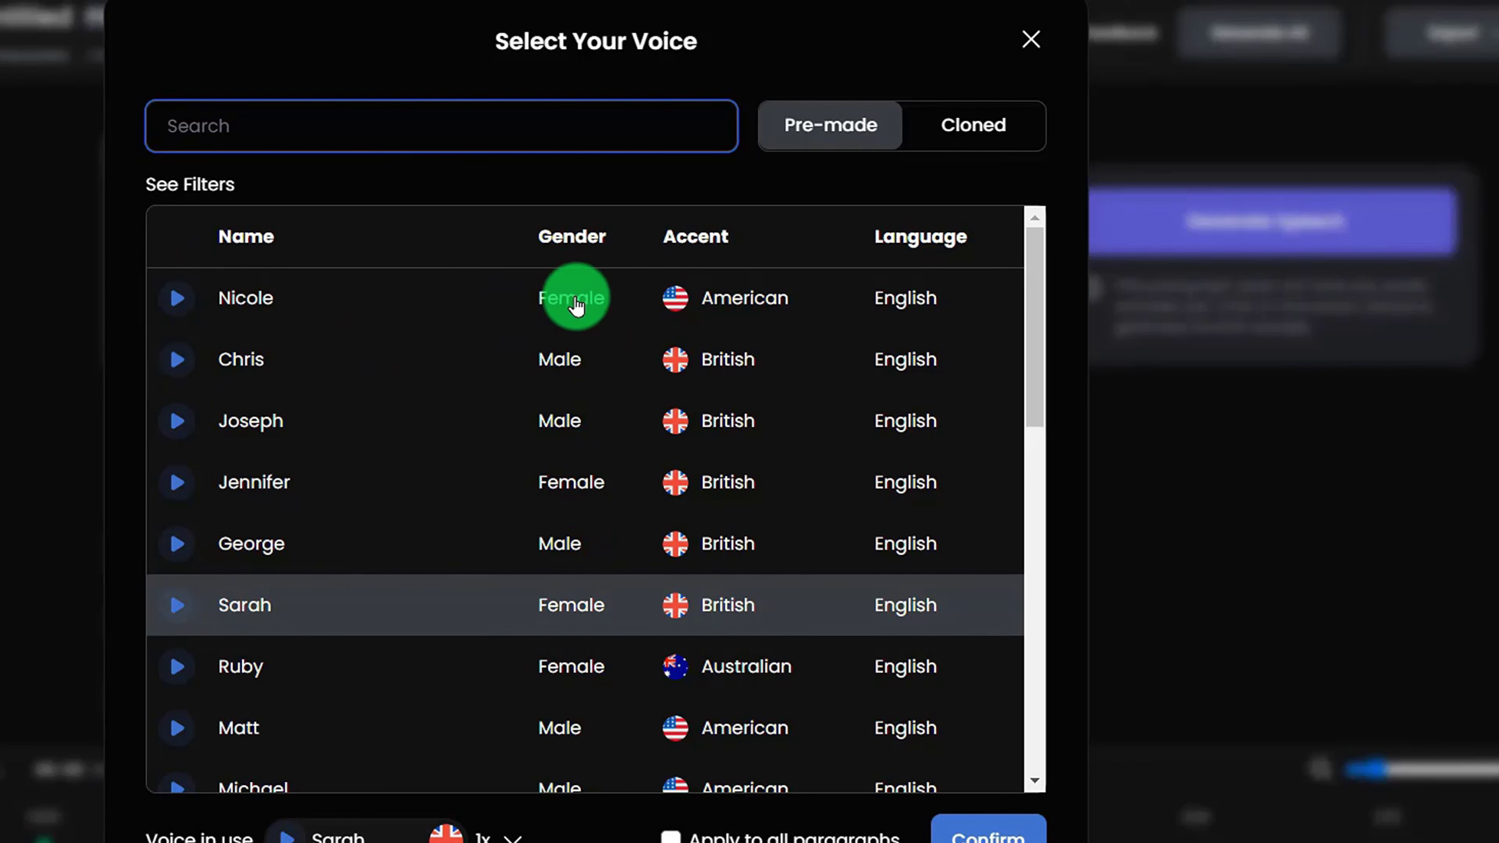
{"action": "left_click", "coordinate": [183, 319]}
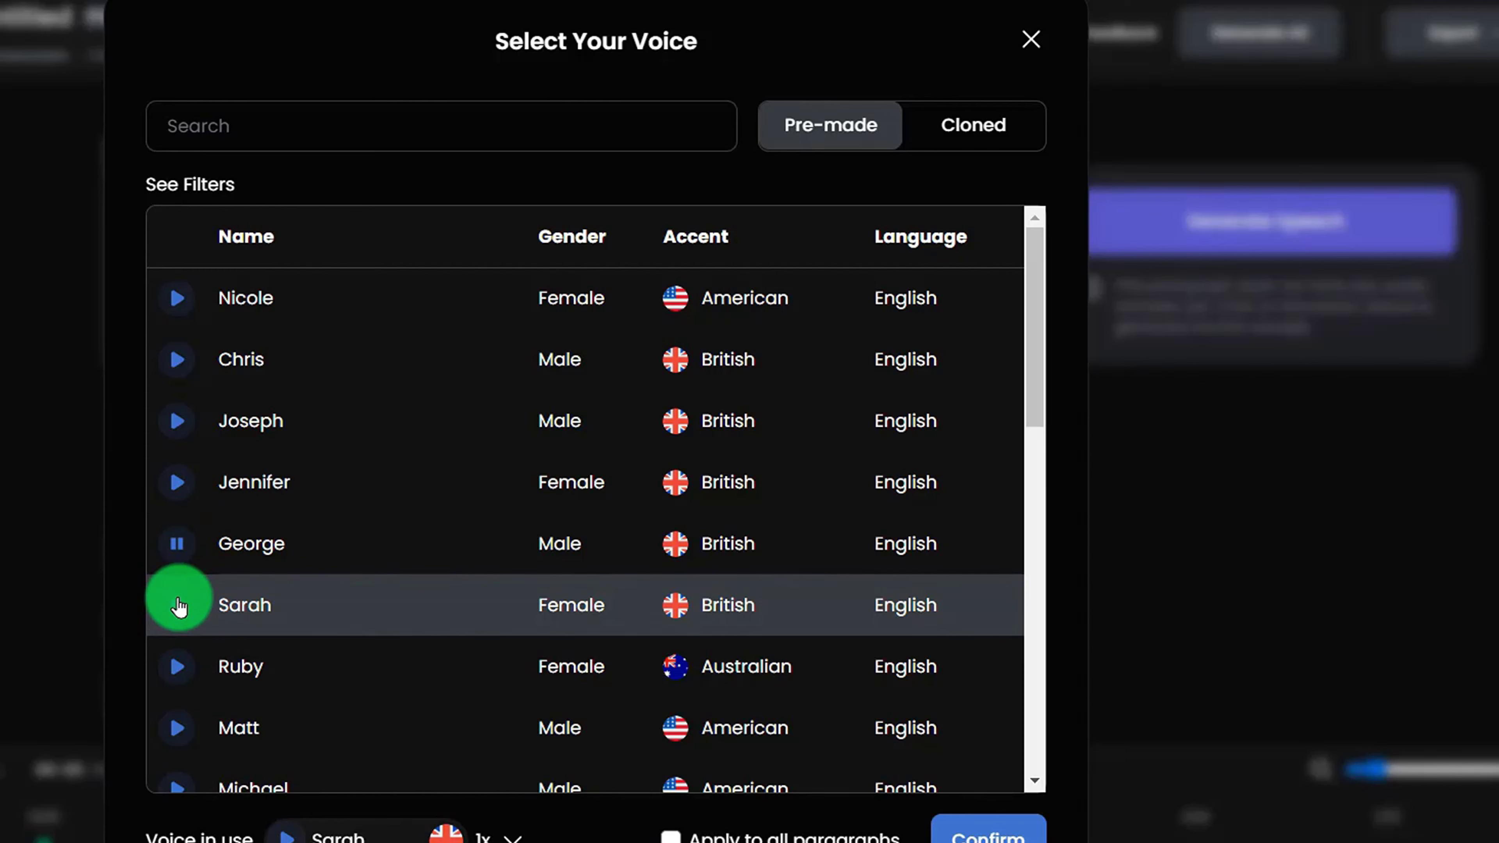
{"action": "left_click", "coordinate": [184, 546]}
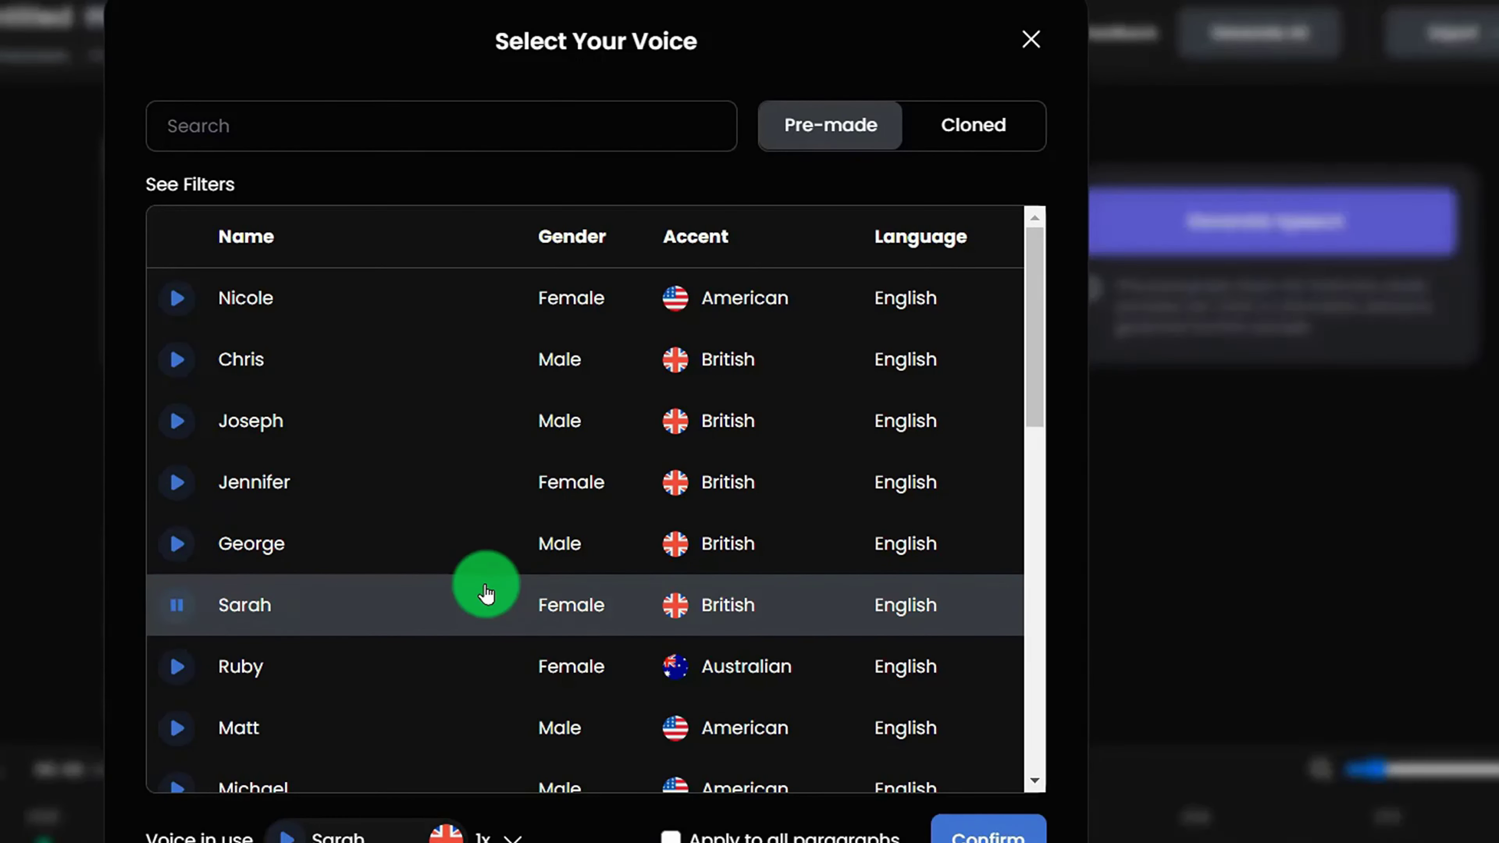
{"action": "left_click", "coordinate": [271, 542]}
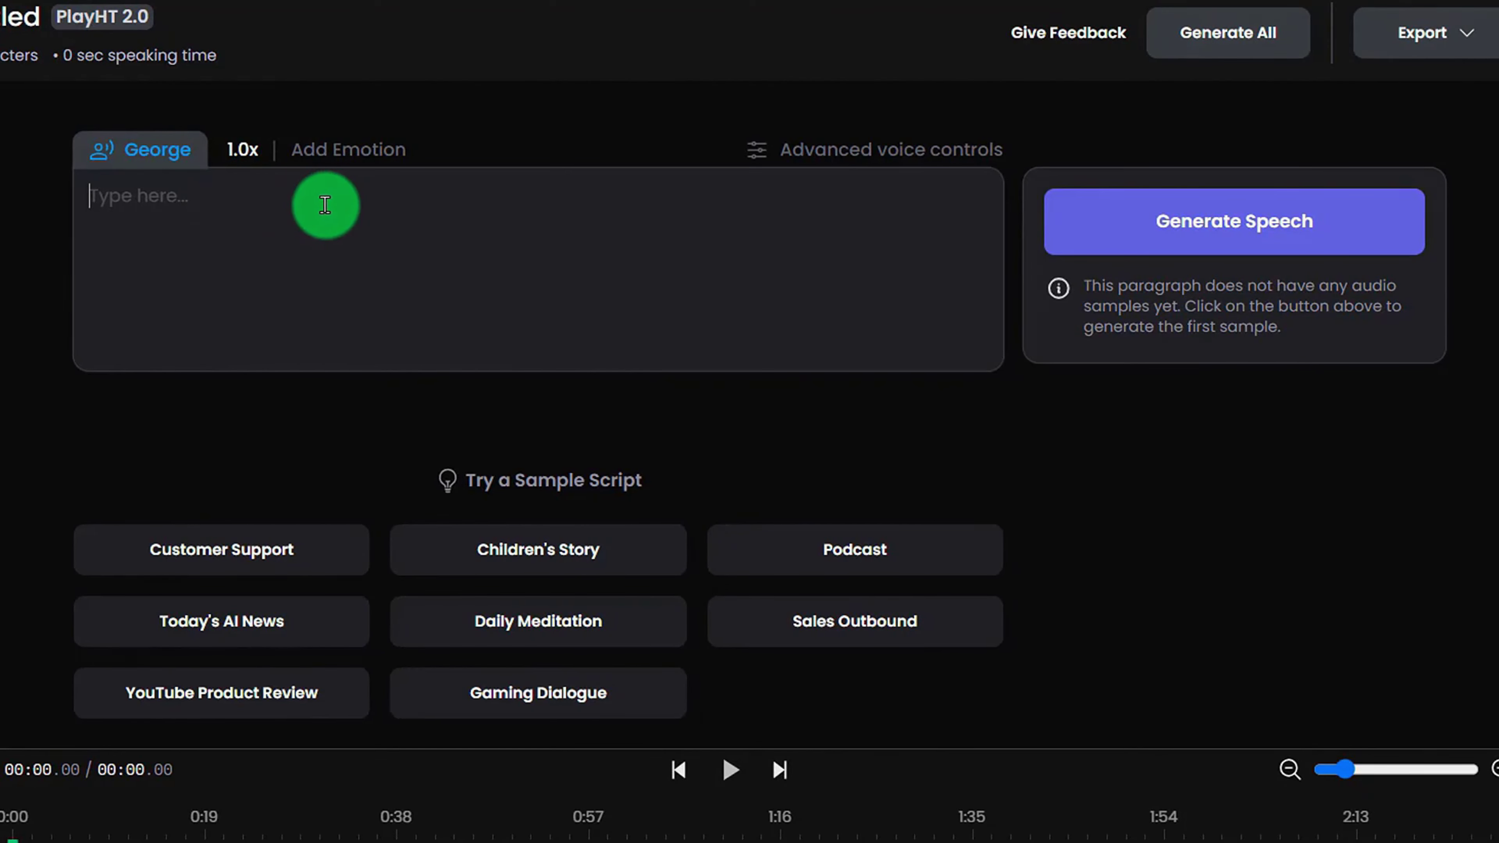
Paste the Tommy Christmas story into the script and generate narration for all paragraphs
{"action": "key", "text": "ctrl+v"}
{"action": "left_click", "coordinate": [168, 216]}
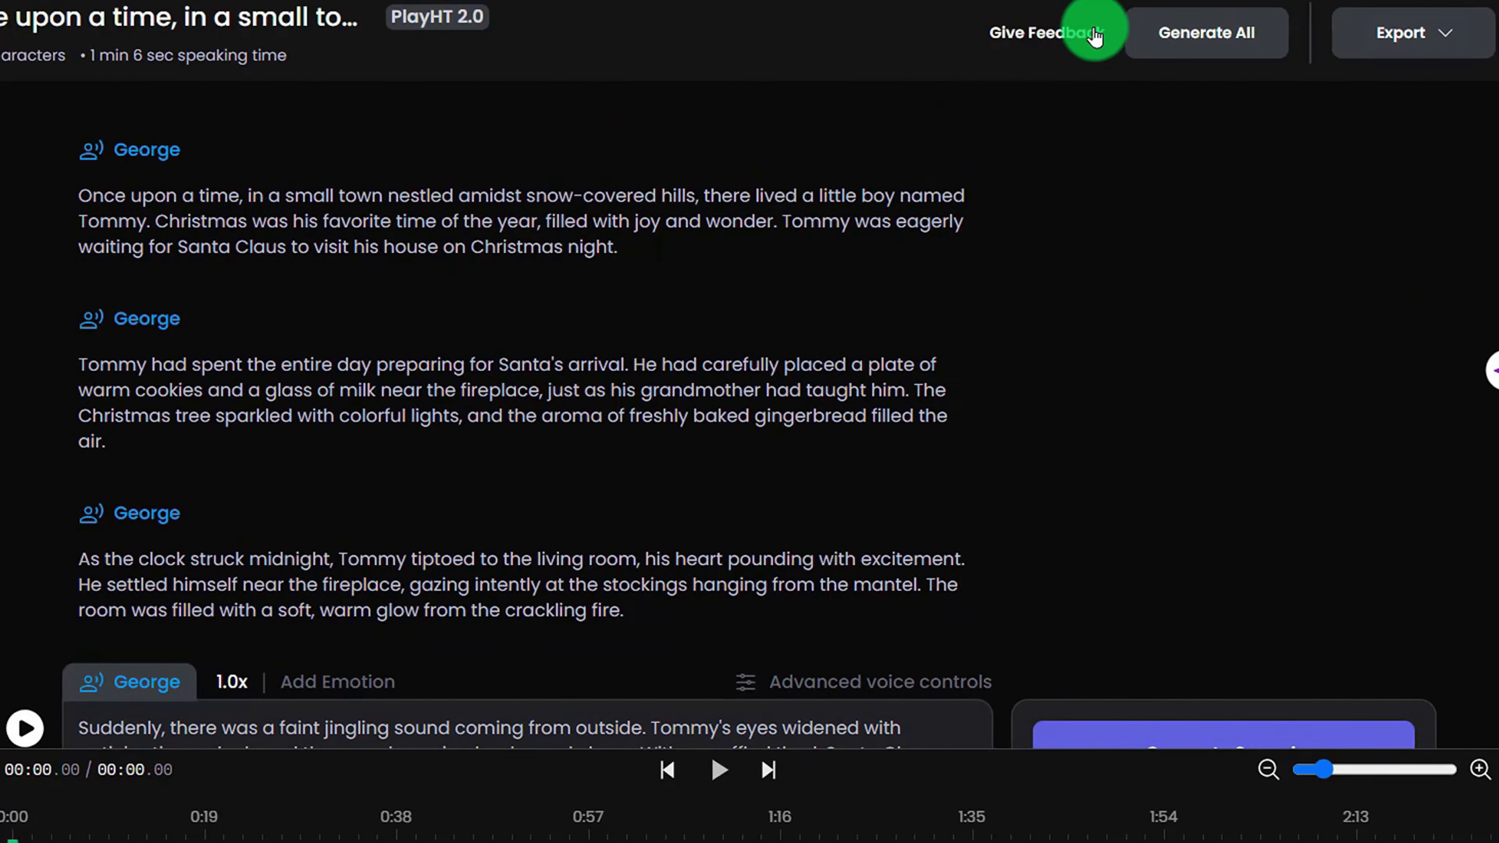
{"action": "scroll", "coordinate": [763, 485], "scroll_direction": "down", "scroll_amount": 3}
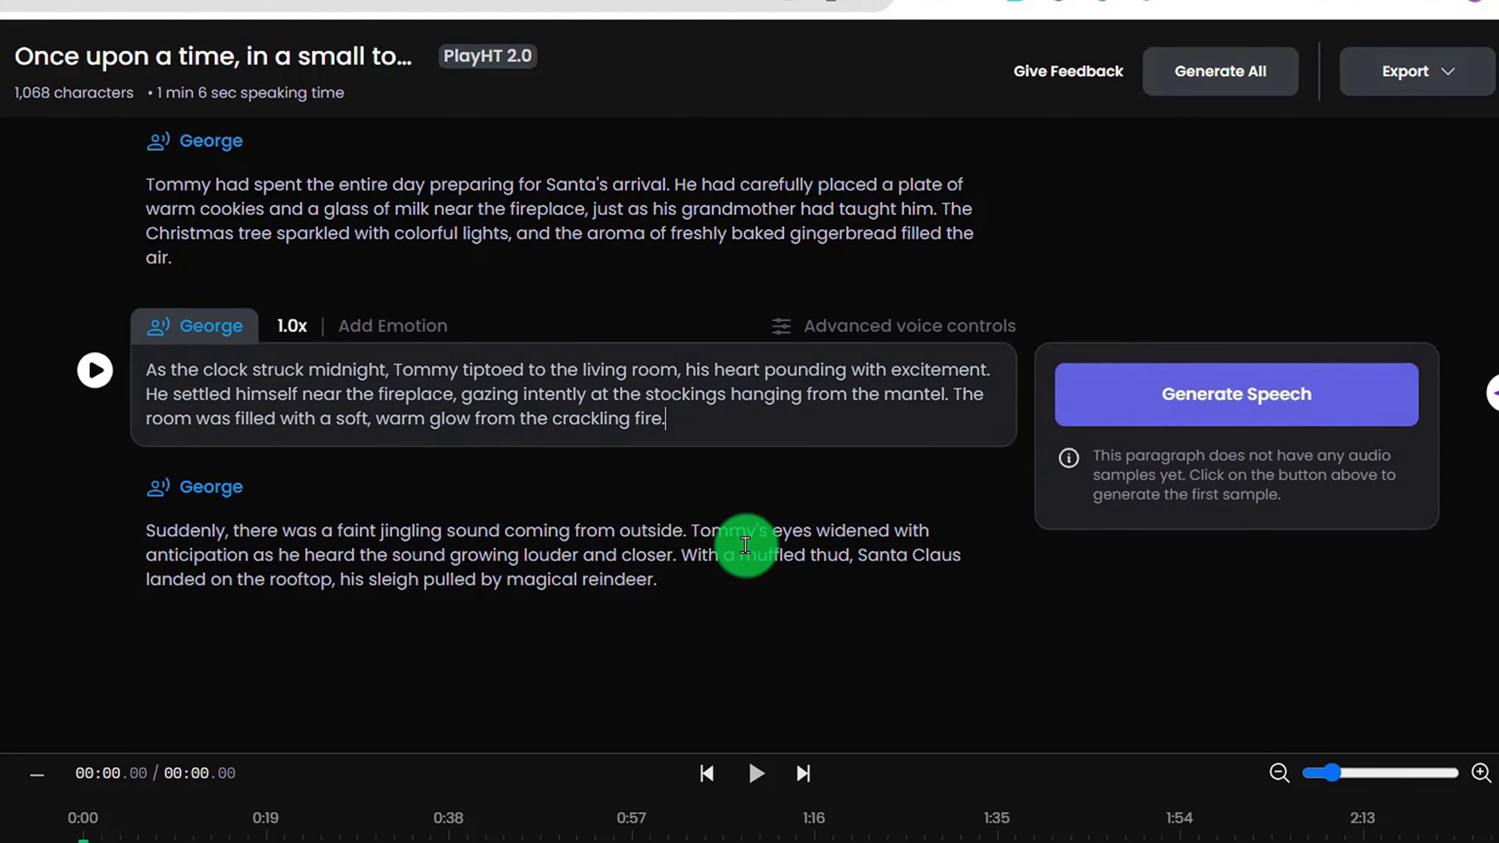
{"action": "mouse_move", "coordinate": [1195, 190]}
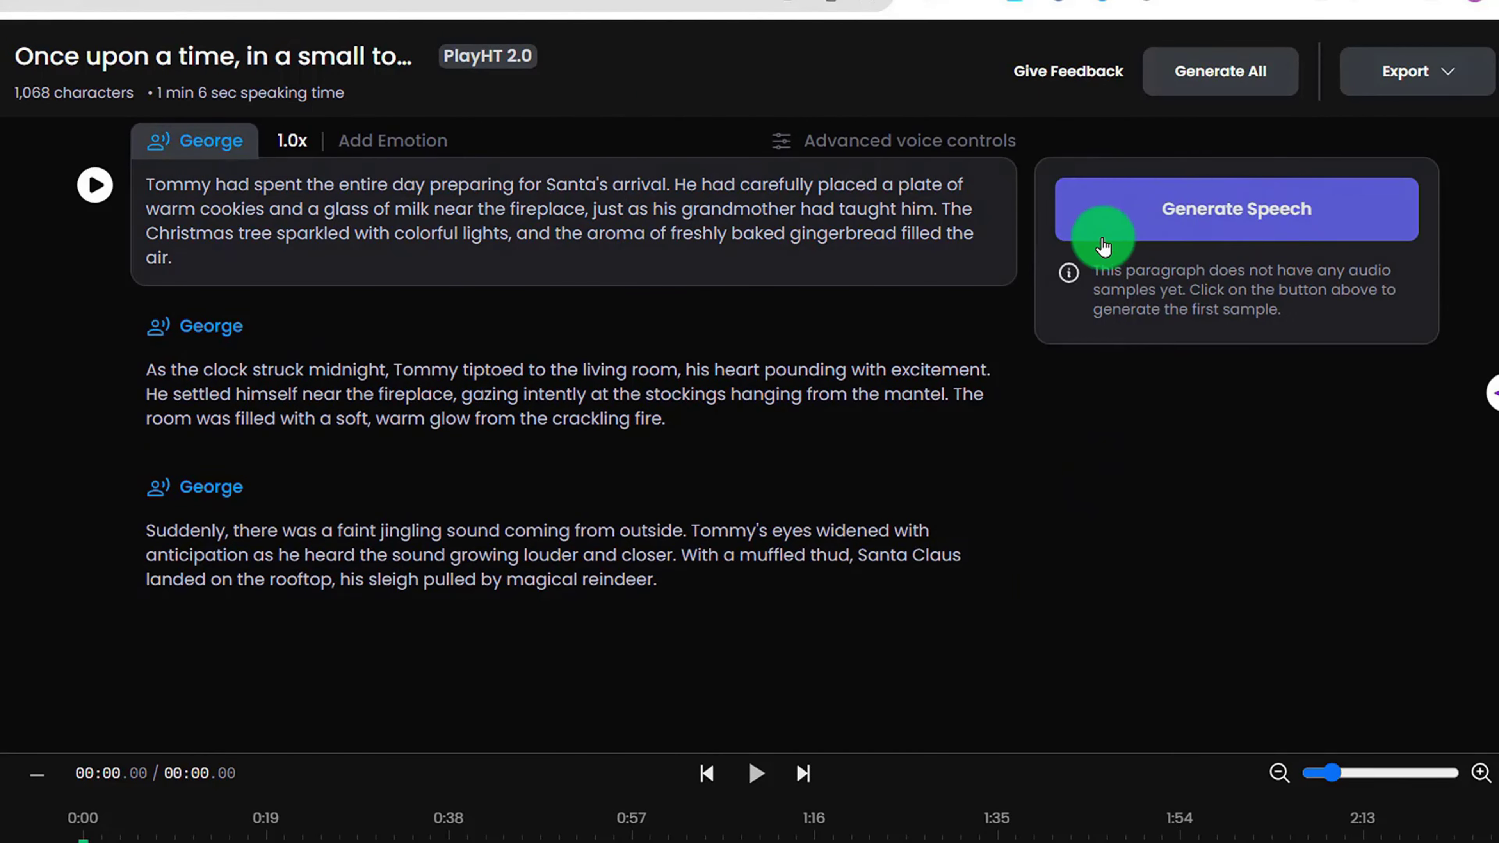
{"action": "scroll", "coordinate": [1106, 247], "scroll_direction": "up", "scroll_amount": 3}
{"action": "scroll", "coordinate": [910, 211], "scroll_direction": "up", "scroll_amount": 1}
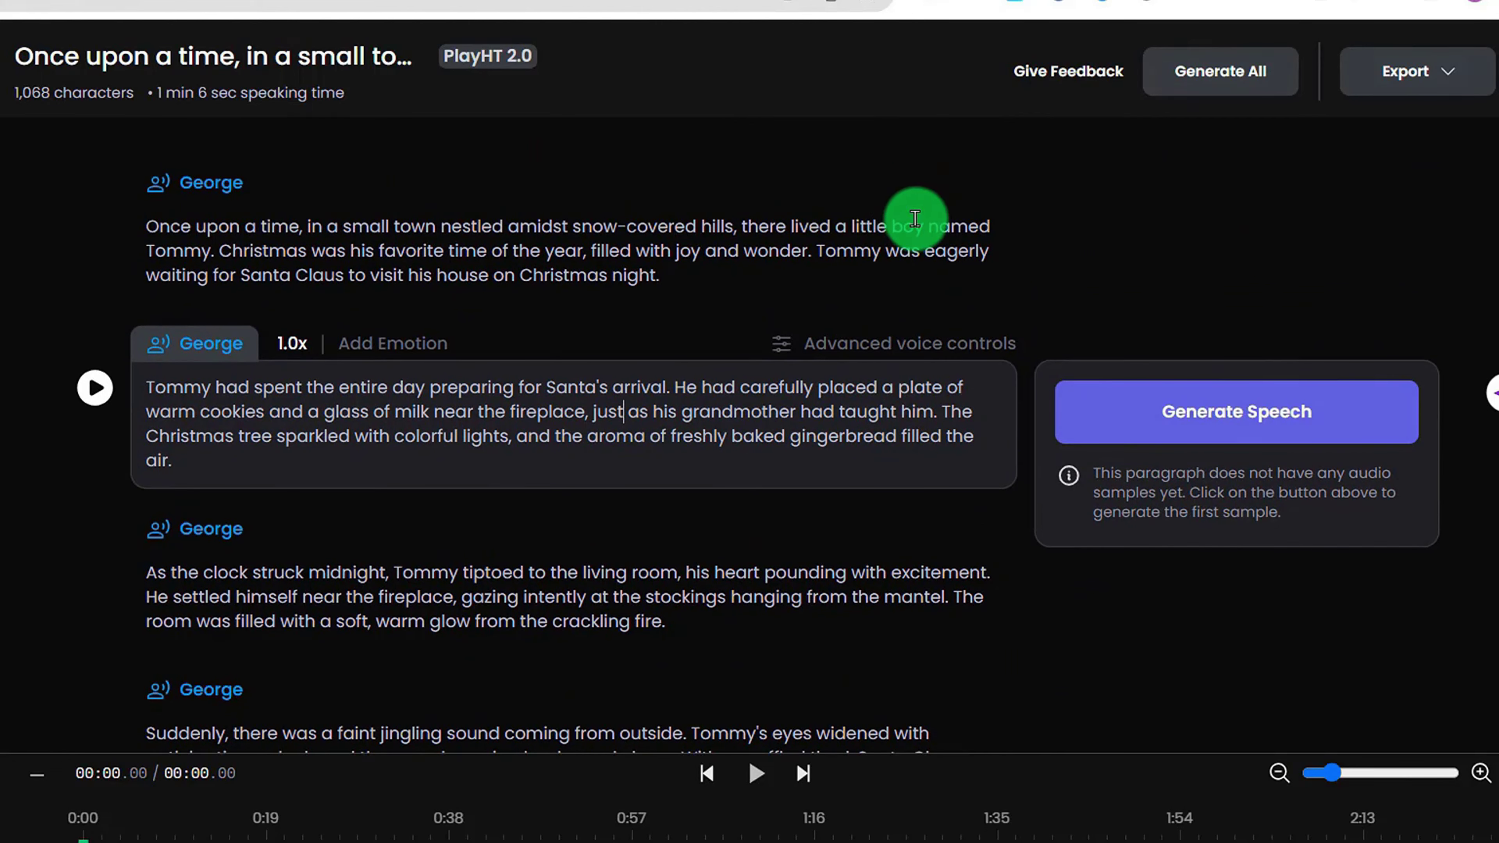
{"action": "left_click", "coordinate": [910, 210]}
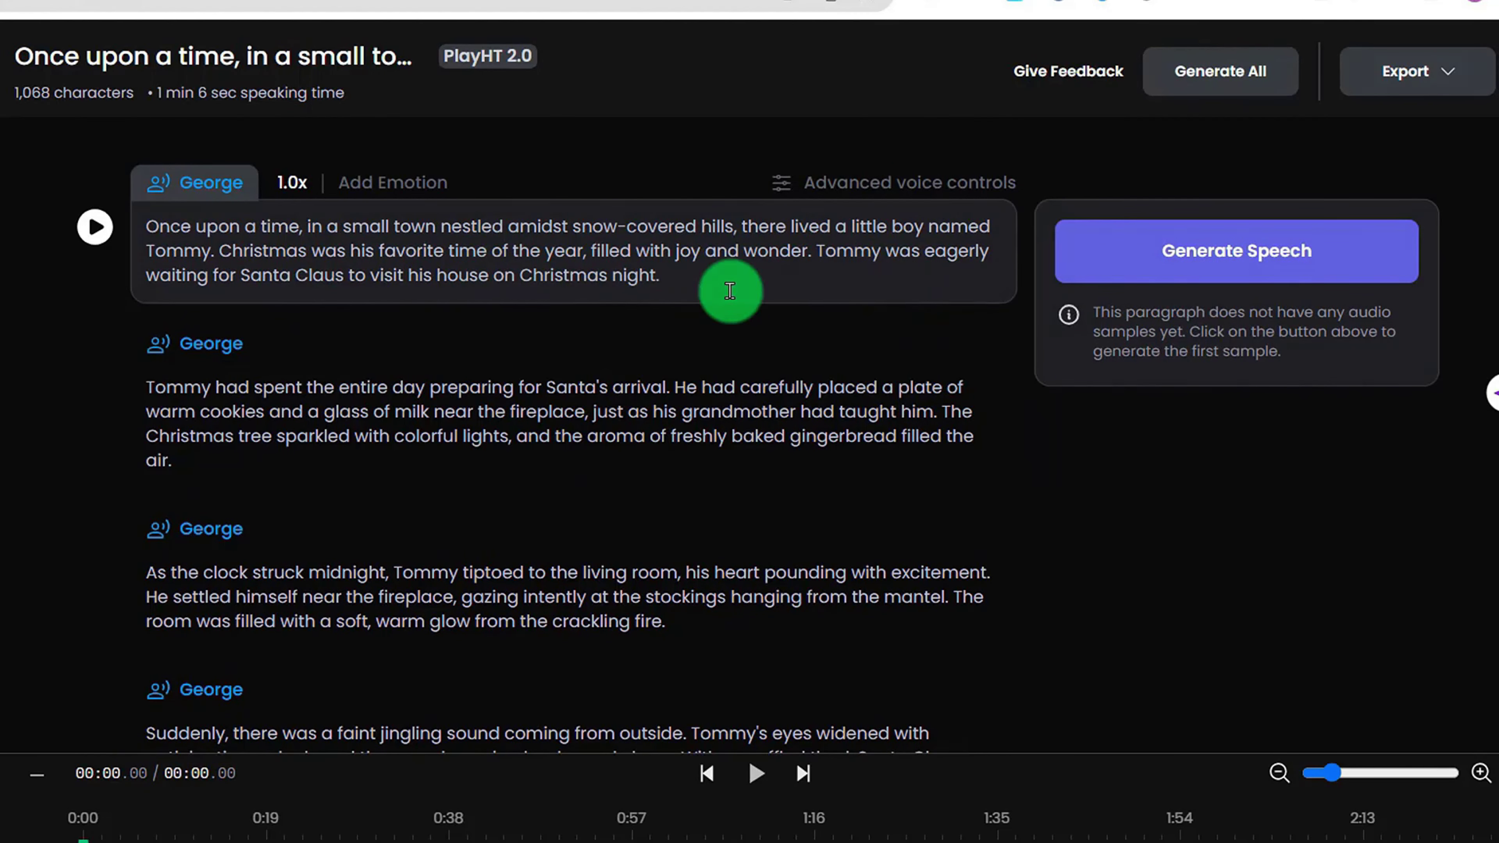
{"action": "left_click", "coordinate": [1209, 75]}
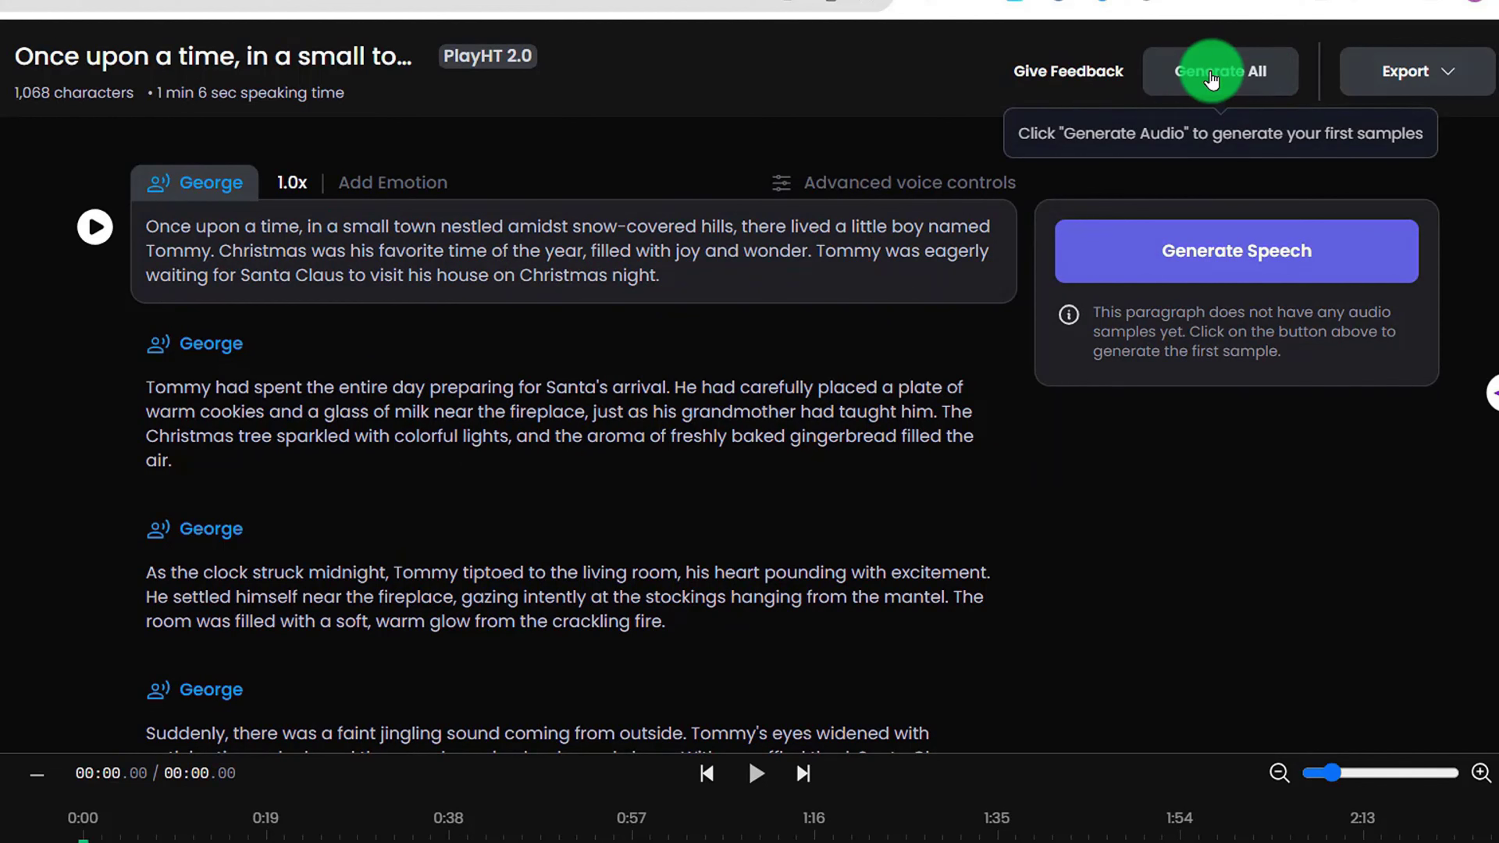
{"action": "left_click", "coordinate": [1198, 85]}
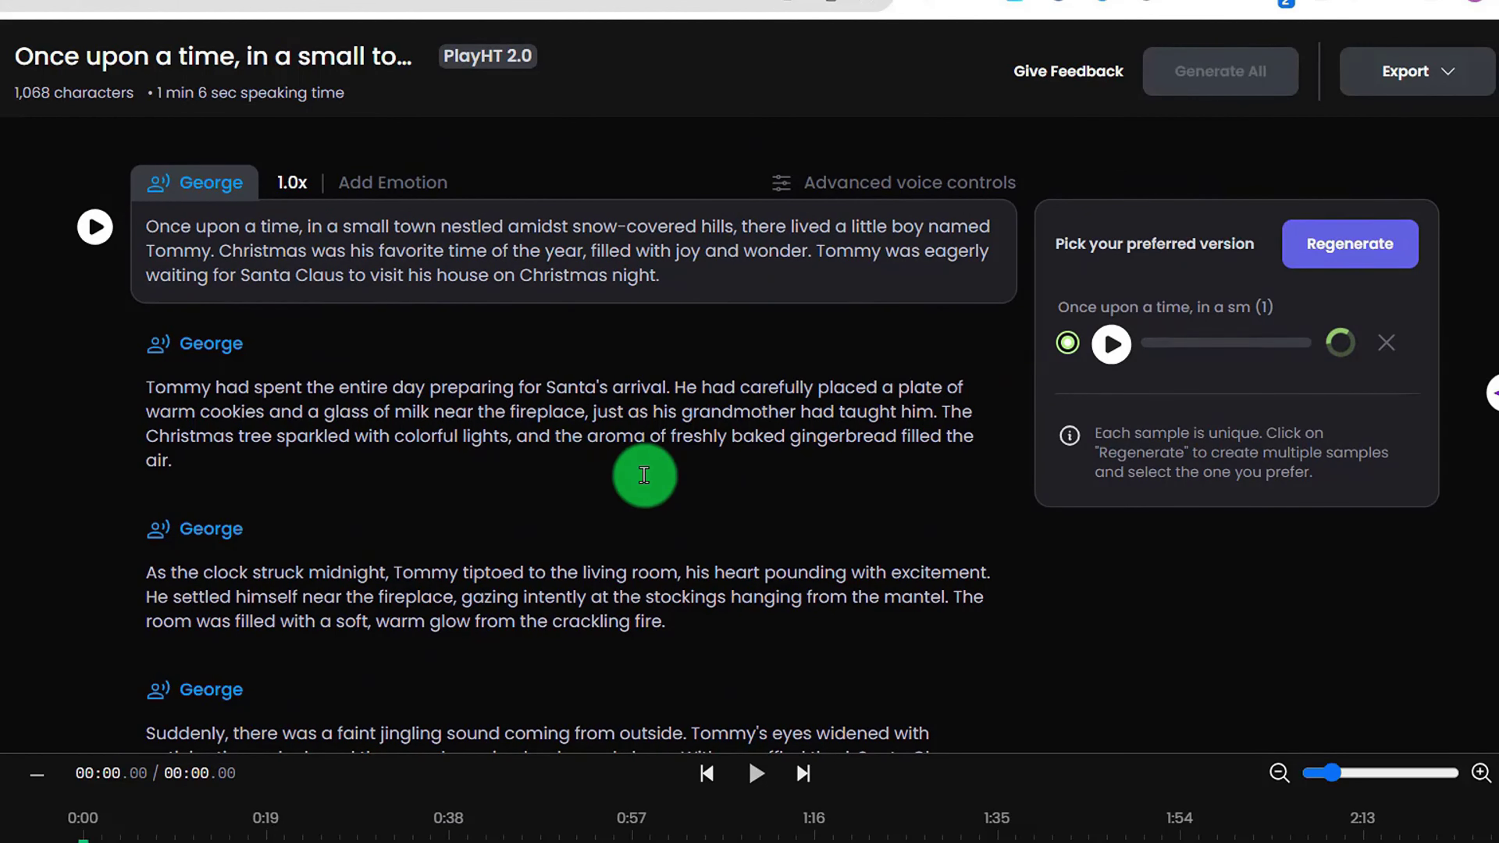
{"action": "scroll", "coordinate": [531, 738], "scroll_direction": "down", "scroll_amount": 2}
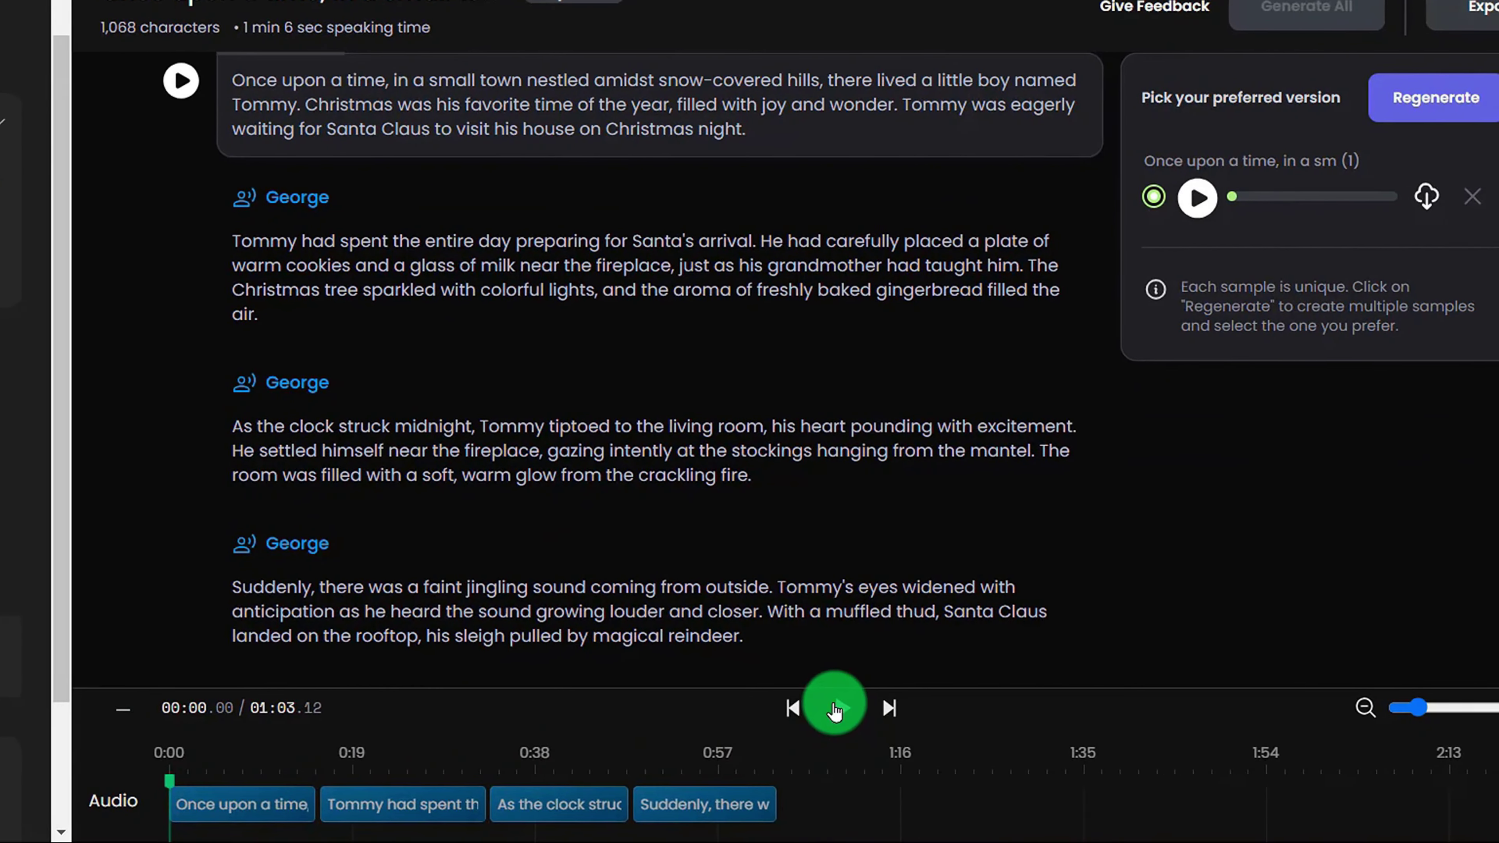
Export the George narration as a single audio file
{"action": "left_click", "coordinate": [1441, 9]}
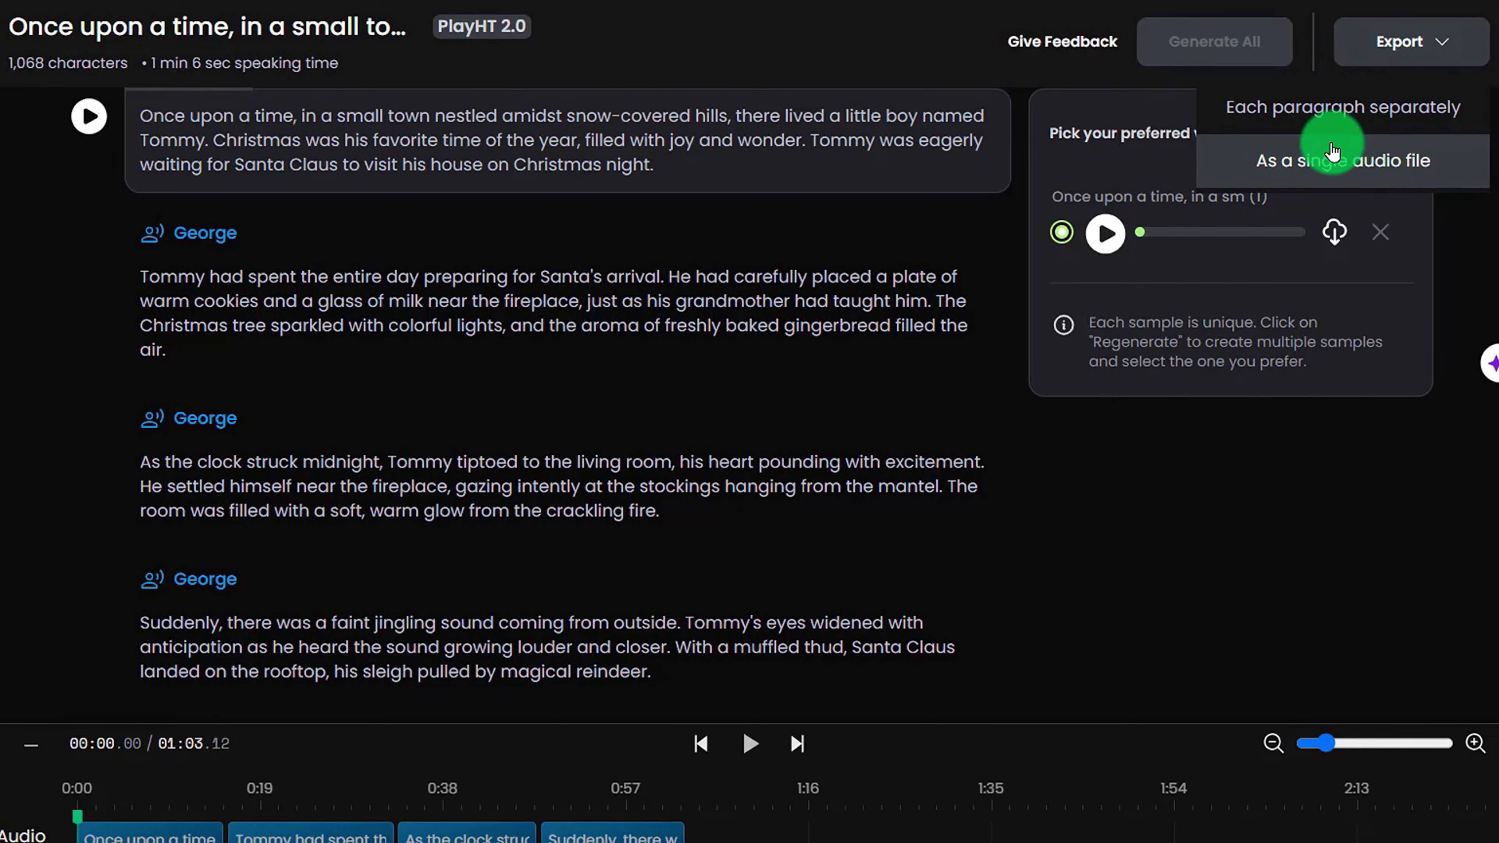
{"action": "left_click", "coordinate": [1335, 115]}
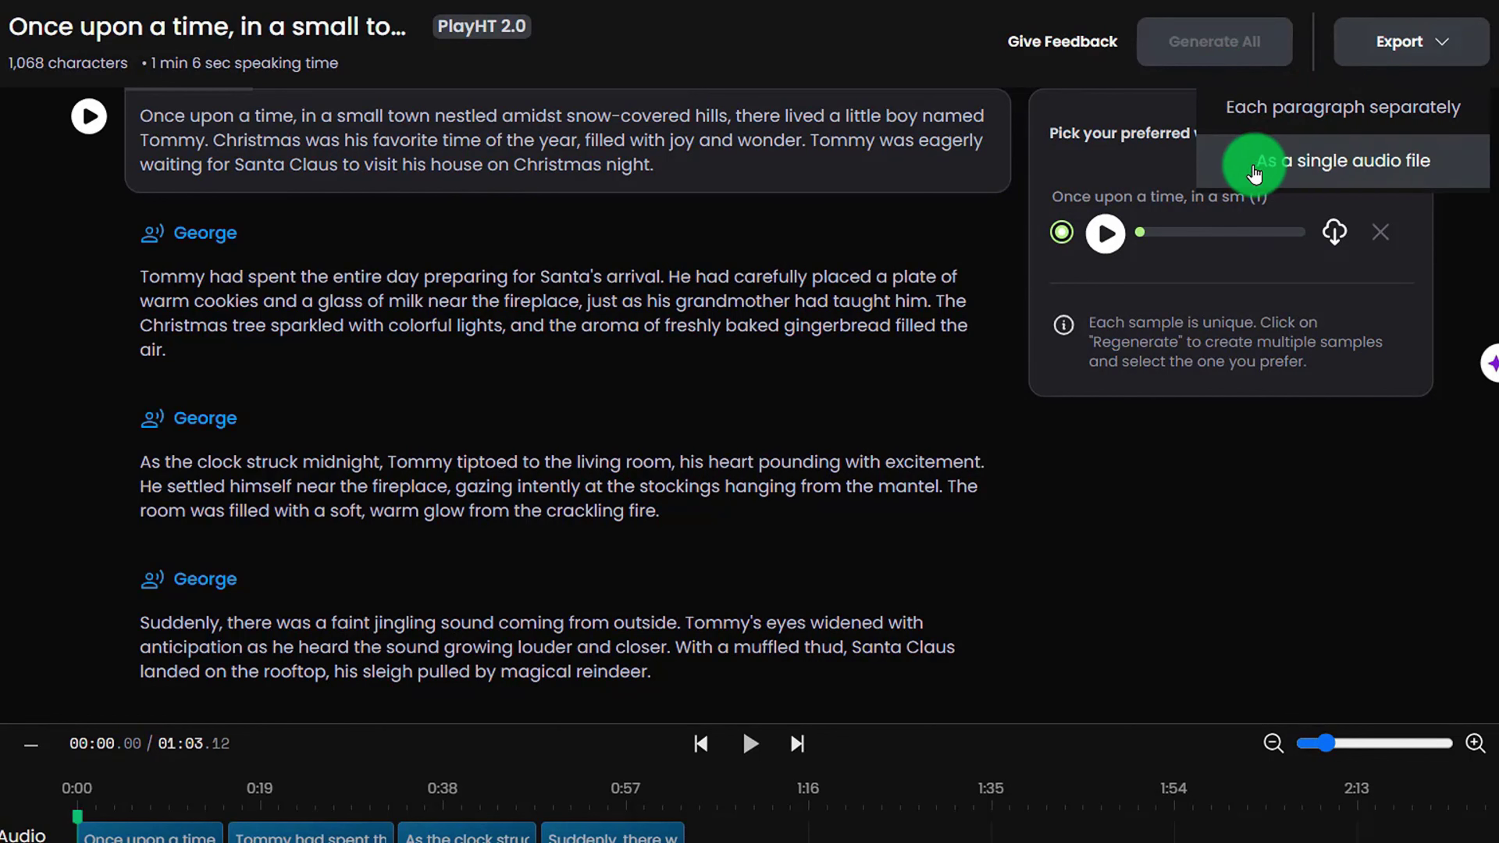
{"action": "left_click", "coordinate": [1317, 165]}
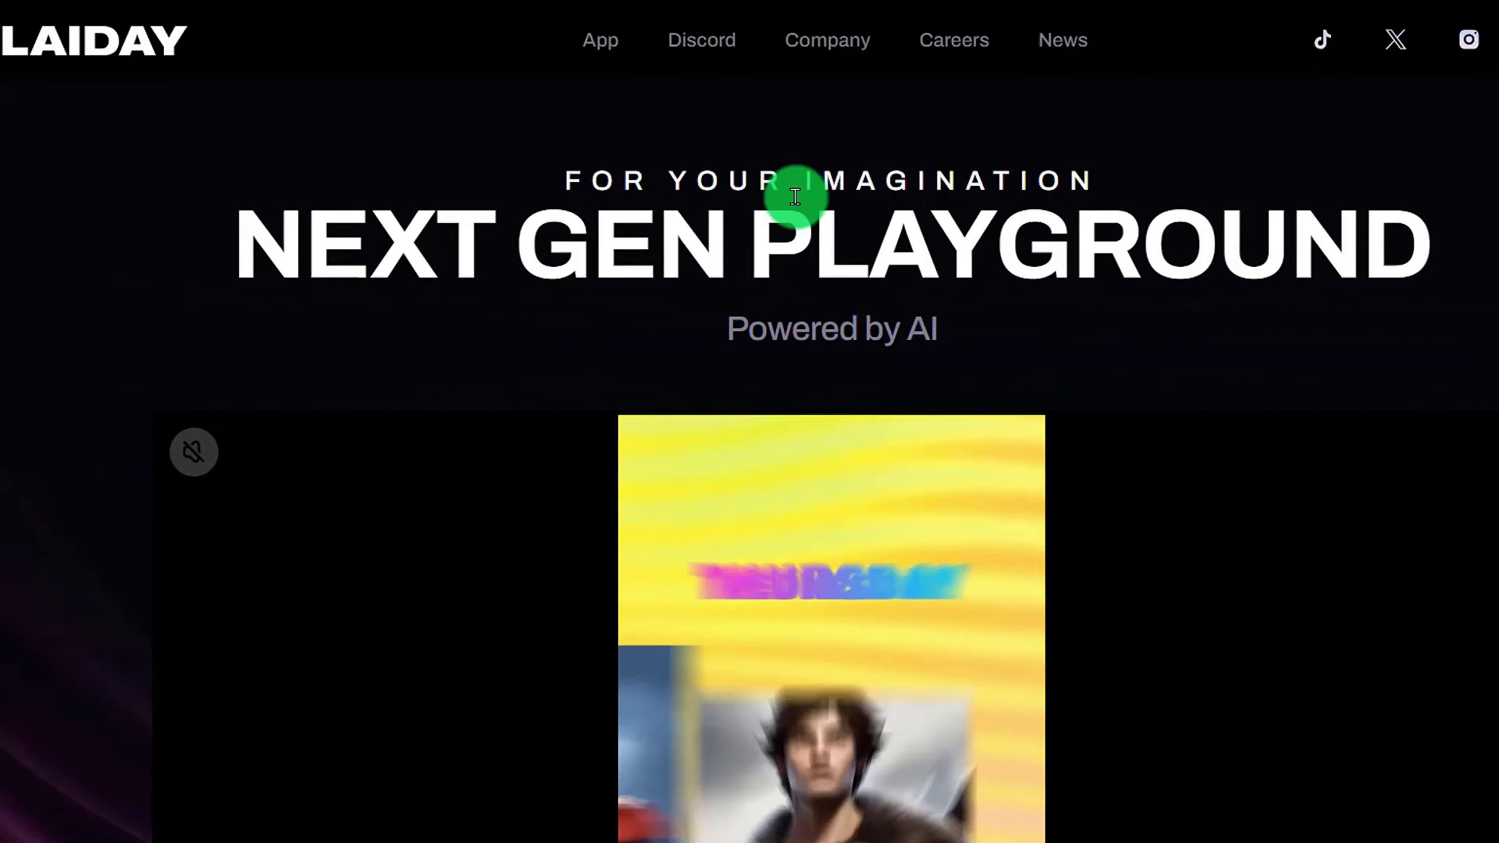
{"action": "scroll", "coordinate": [1001, 353], "scroll_direction": "down", "scroll_amount": 5}
{"action": "scroll", "coordinate": [878, 275], "scroll_direction": "up", "scroll_amount": 2}
{"action": "scroll", "coordinate": [877, 266], "scroll_direction": "up", "scroll_amount": 3}
{"action": "scroll", "coordinate": [890, 381], "scroll_direction": "down", "scroll_amount": 10}
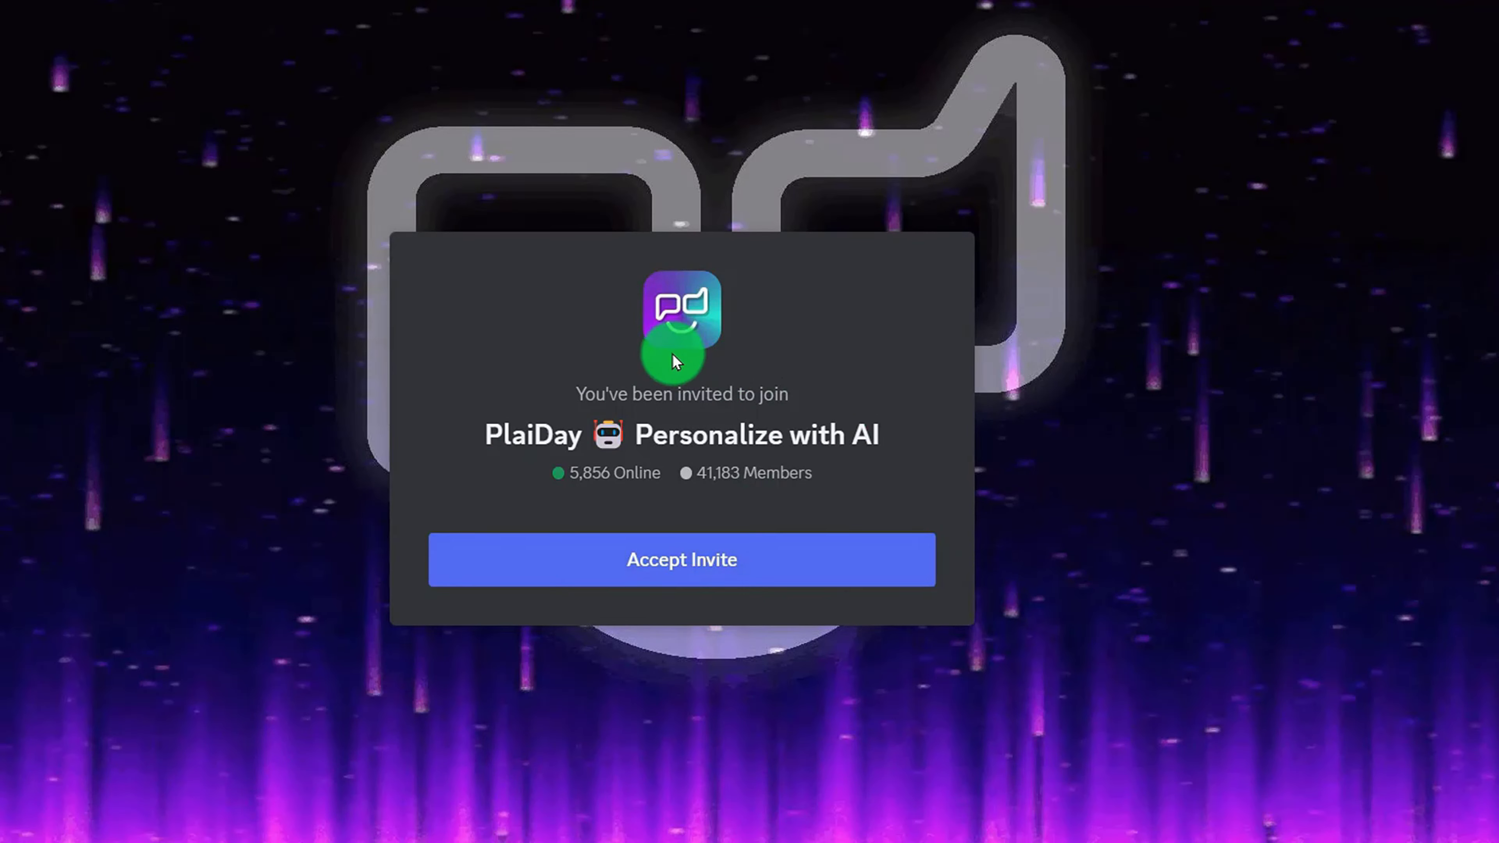
Accept the invite to join the PlaiDay Discord server
{"action": "left_click", "coordinate": [706, 560]}
{"action": "scroll", "coordinate": [960, 485], "scroll_direction": "down", "scroll_amount": 3}
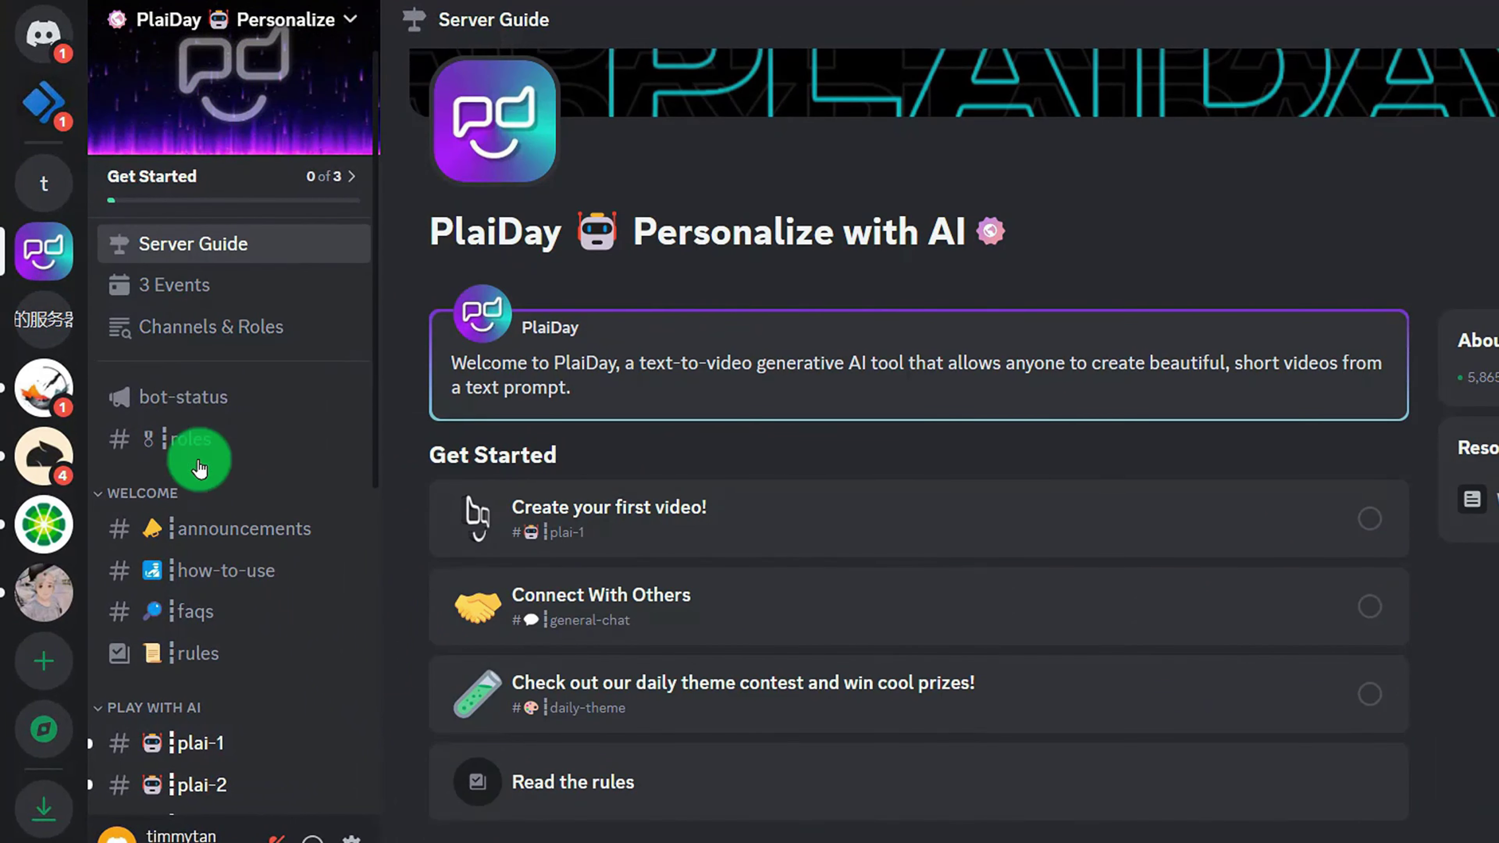
{"action": "scroll", "coordinate": [184, 485], "scroll_direction": "down", "scroll_amount": 5}
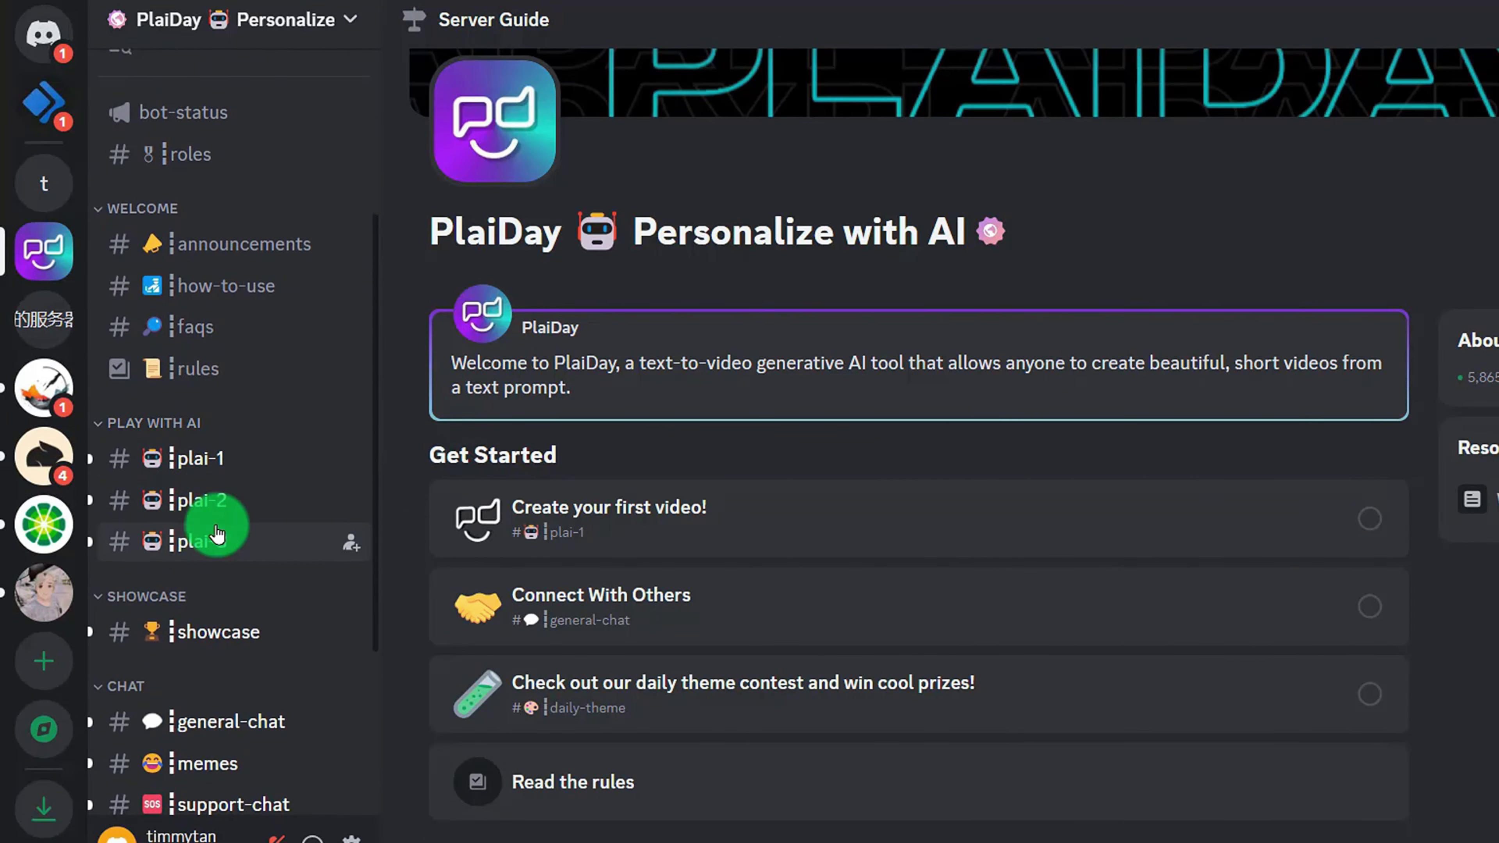
{"action": "scroll", "coordinate": [213, 504], "scroll_direction": "down", "scroll_amount": 2}
Browse the plai-3 channel's generated videos, playing the business man video
{"action": "left_click", "coordinate": [207, 416]}
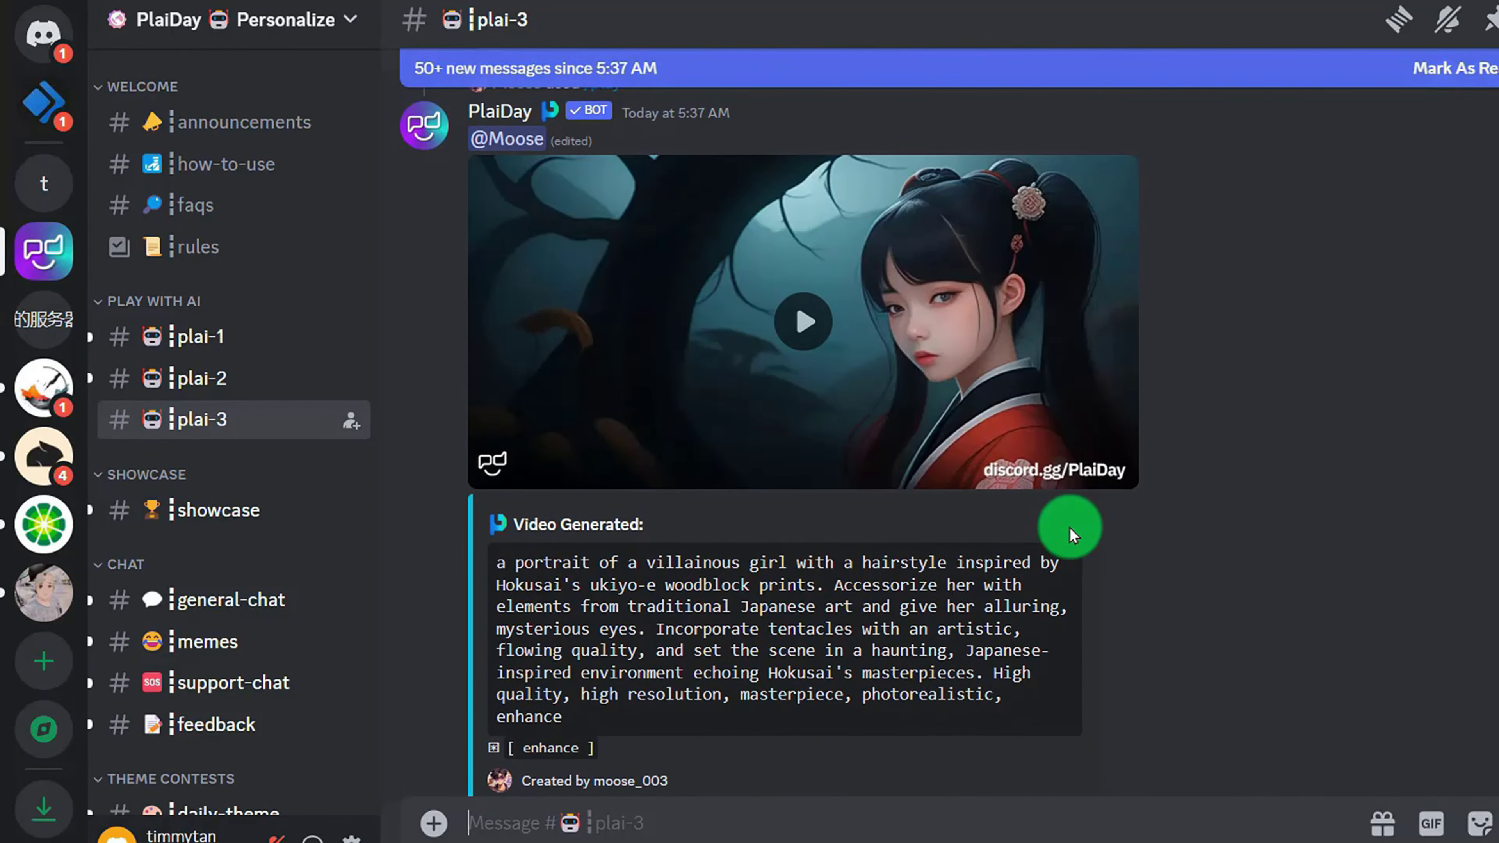
{"action": "scroll", "coordinate": [904, 318], "scroll_direction": "down", "scroll_amount": 5}
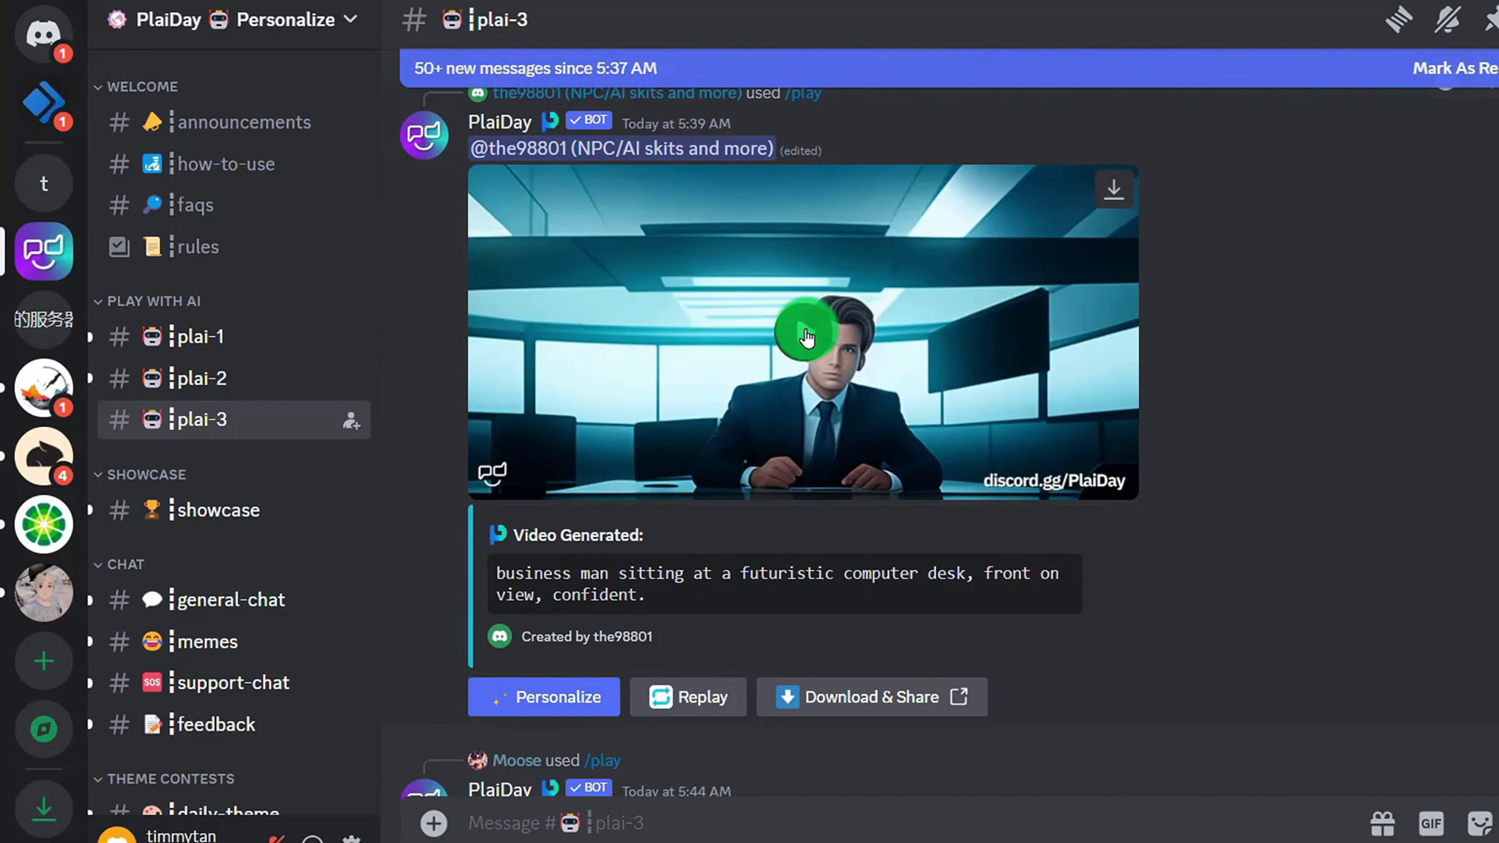
{"action": "left_click", "coordinate": [806, 337]}
{"action": "scroll", "coordinate": [871, 276], "scroll_direction": "down", "scroll_amount": 3}
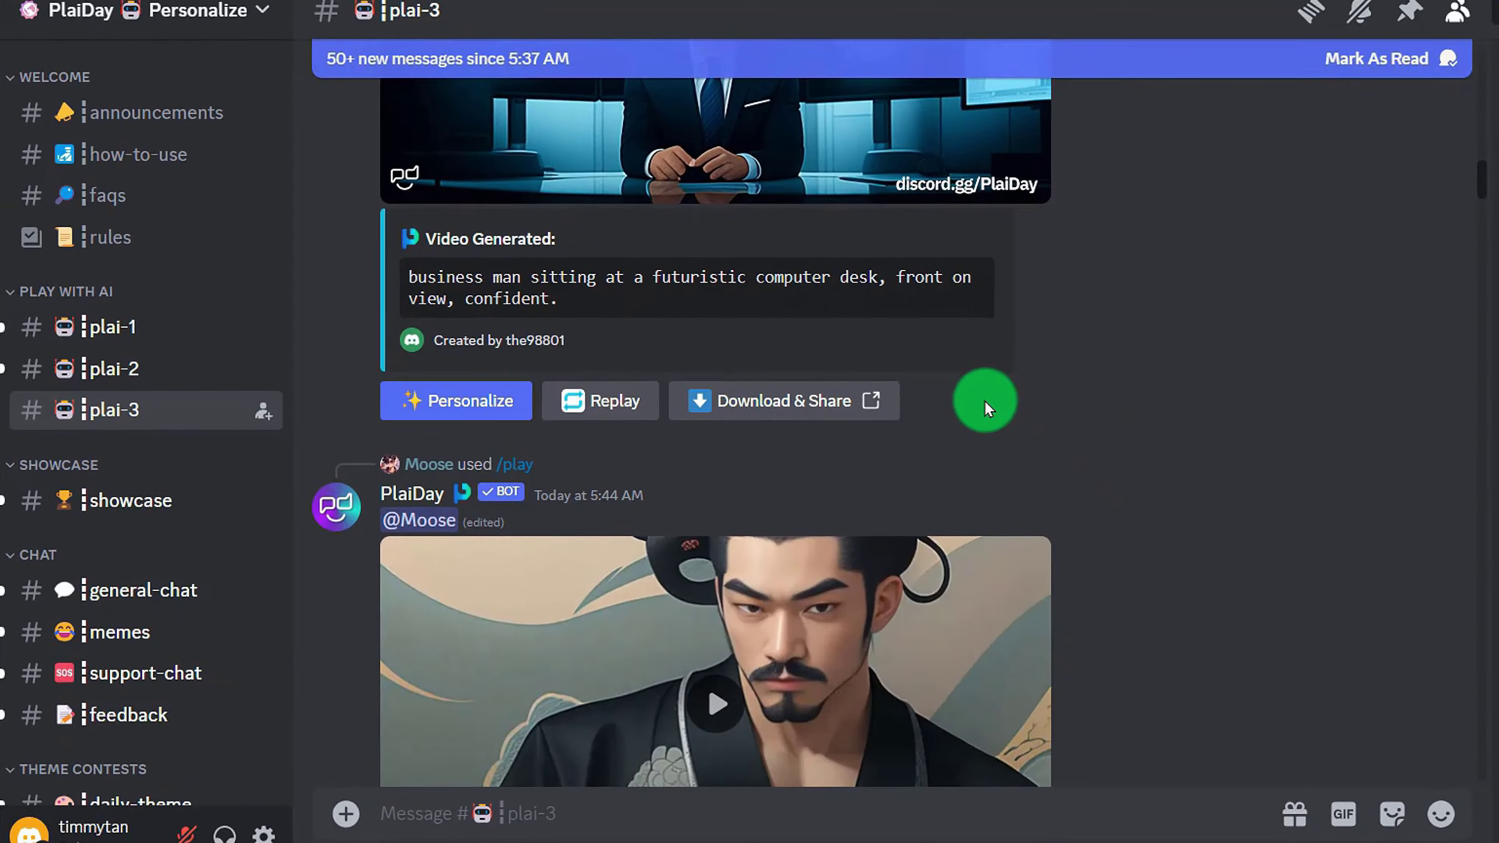
{"action": "scroll", "coordinate": [819, 388], "scroll_direction": "down", "scroll_amount": 10}
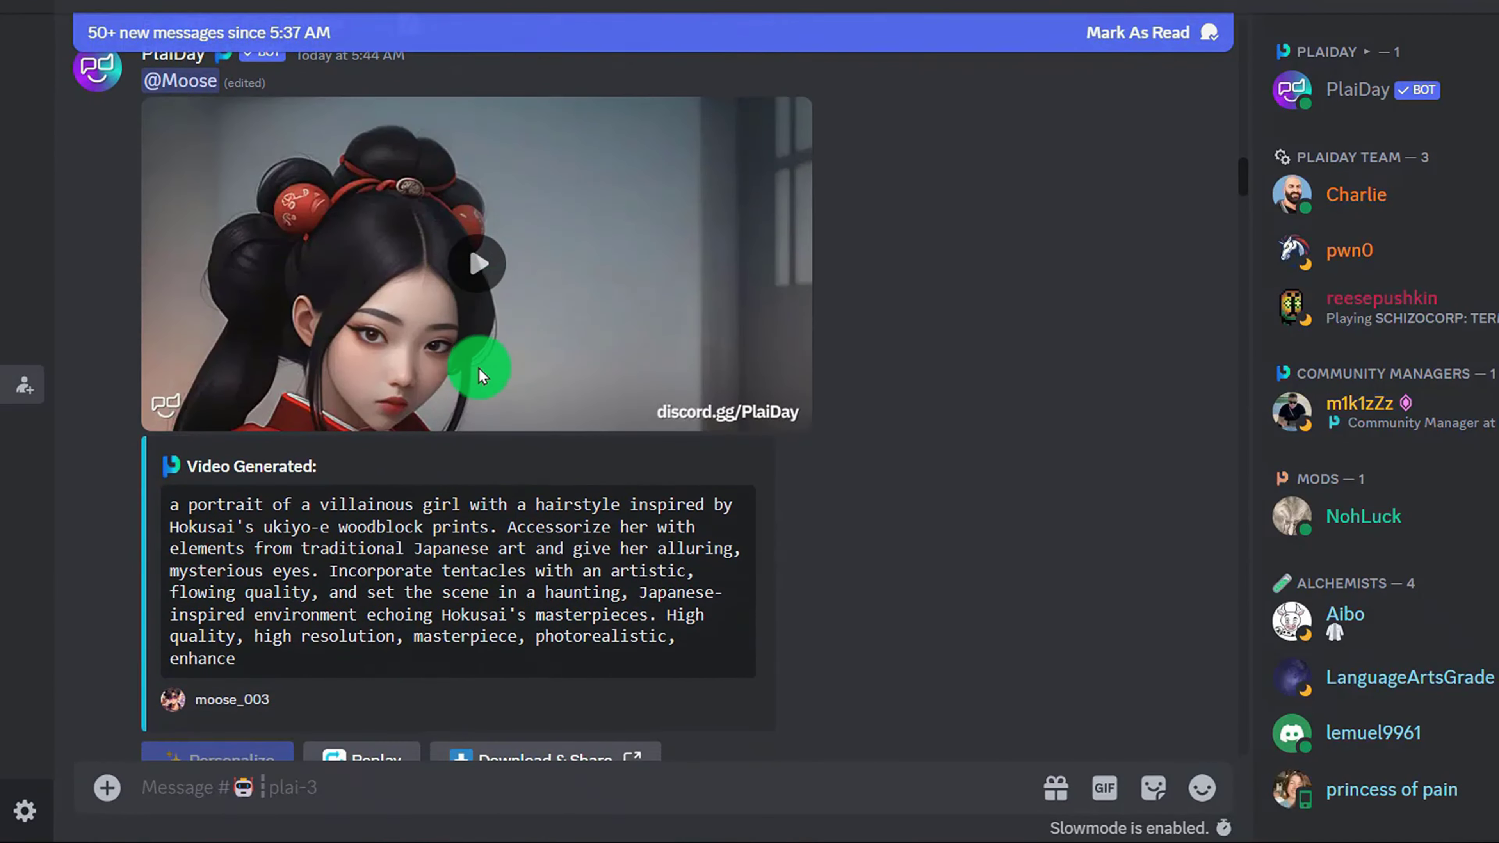
{"action": "scroll", "coordinate": [479, 368], "scroll_direction": "down", "scroll_amount": 8}
Switch to plai-2 and type / in the message box to list PlaiDay commands
{"action": "left_click", "coordinate": [415, 830]}
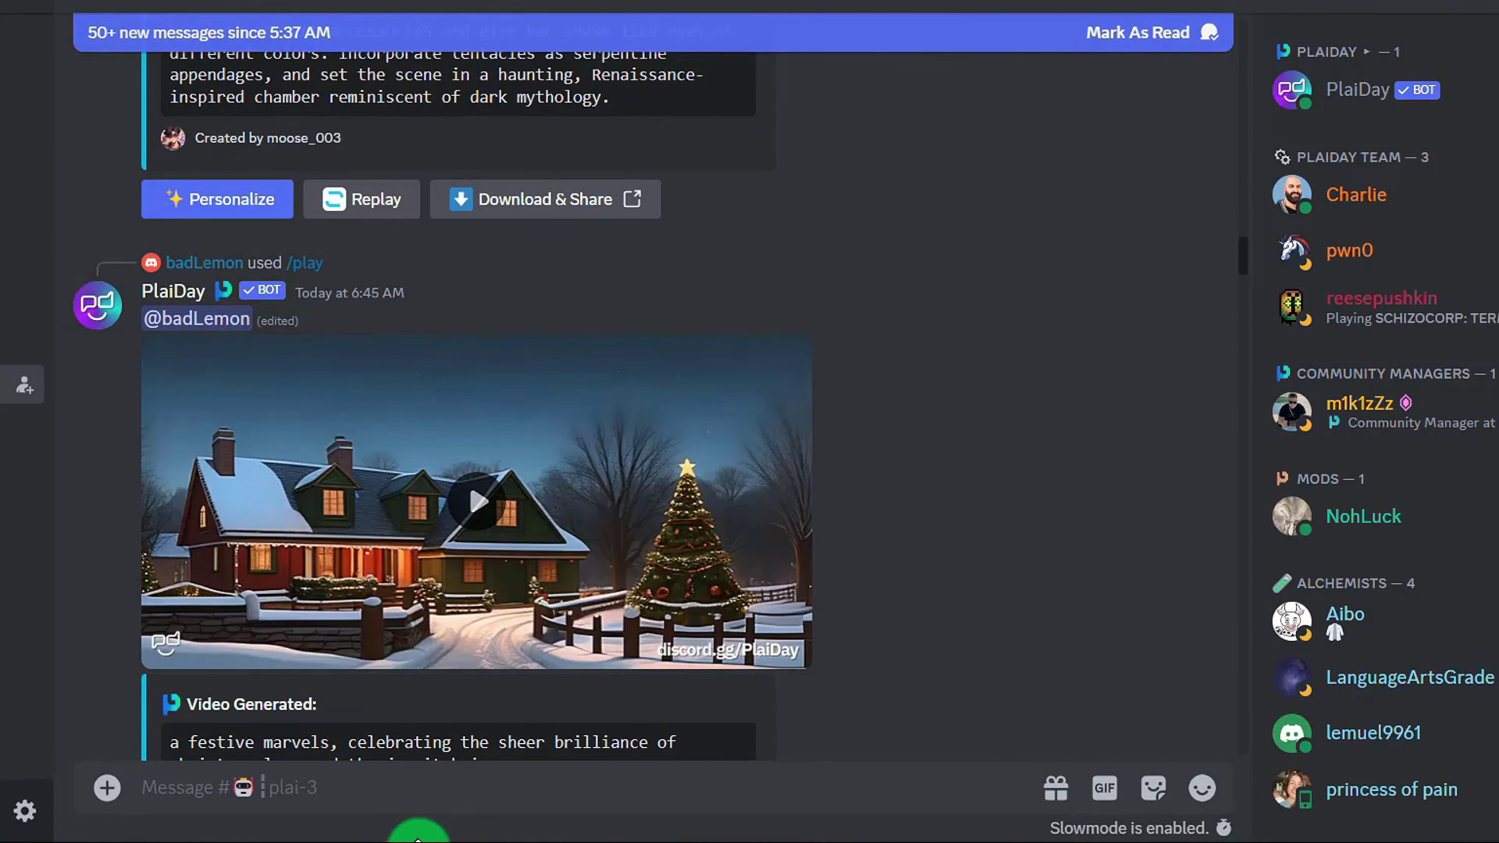
{"action": "left_click", "coordinate": [418, 756]}
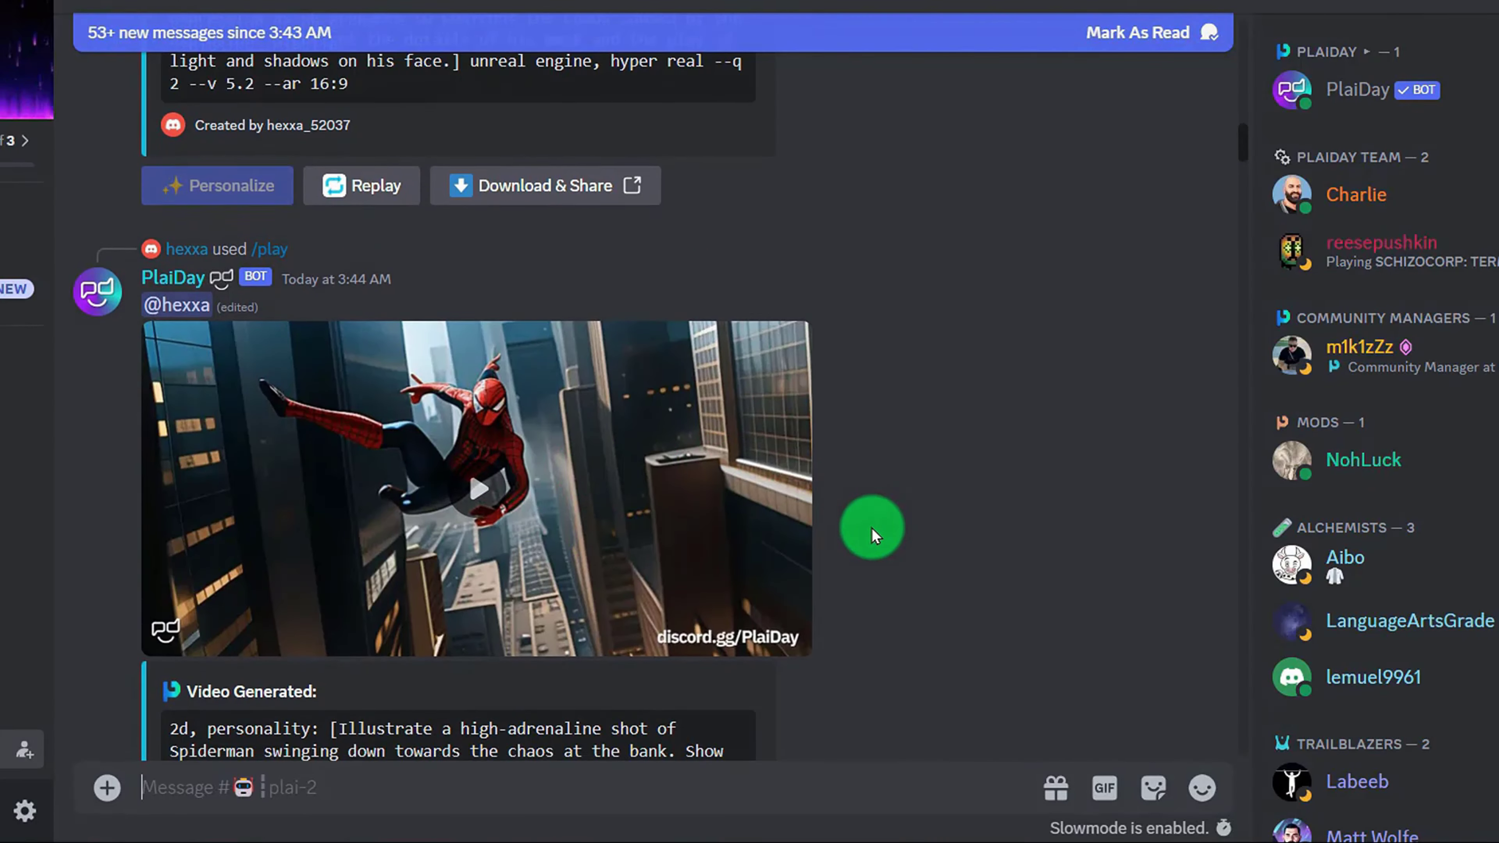
{"action": "scroll", "coordinate": [873, 534], "scroll_direction": "down", "scroll_amount": 2}
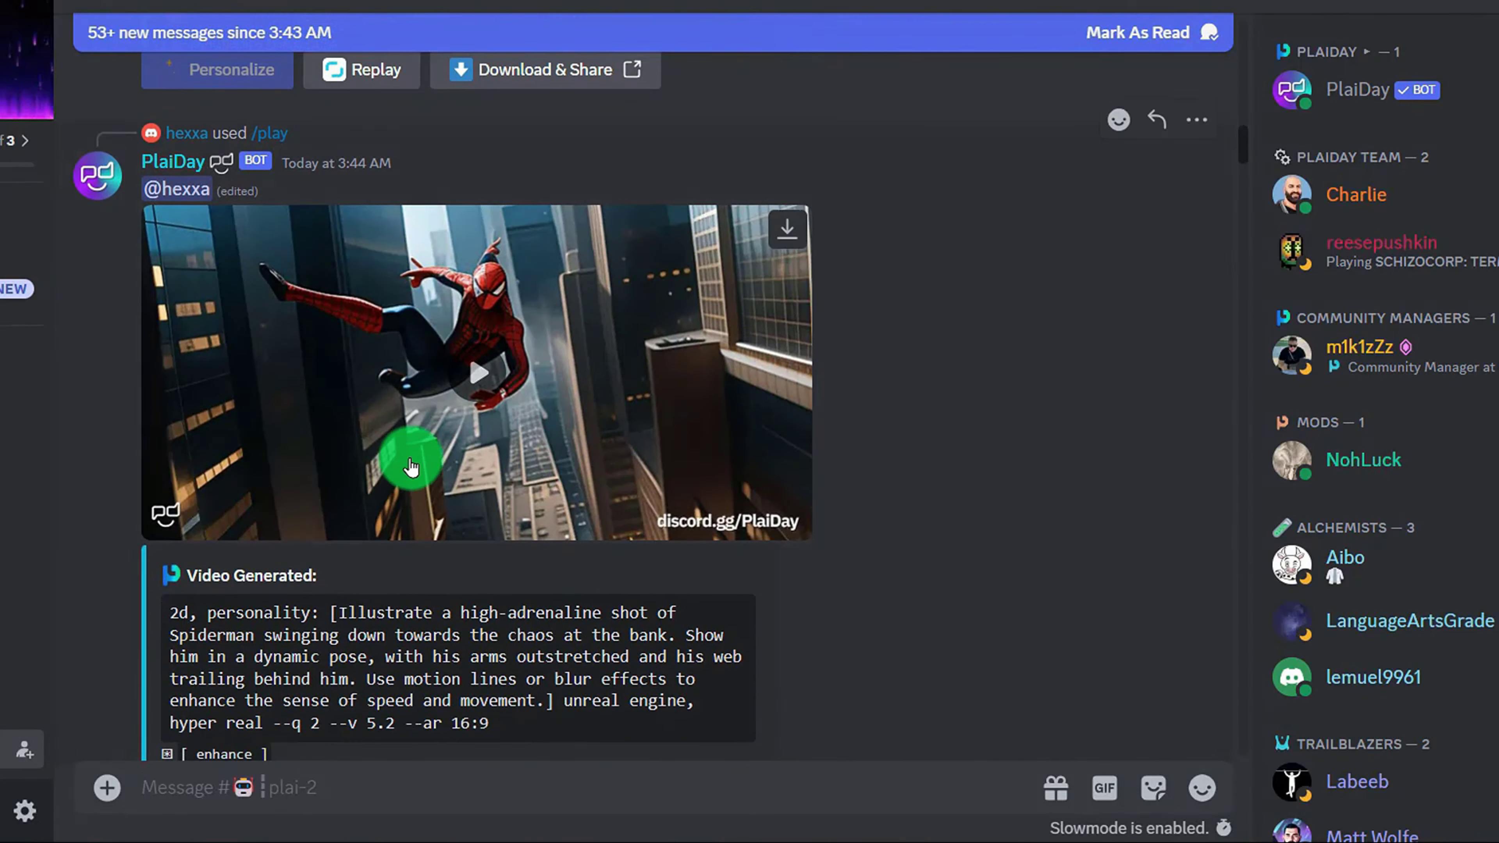
{"action": "left_click", "coordinate": [271, 786]}
{"action": "type", "text": "/"}
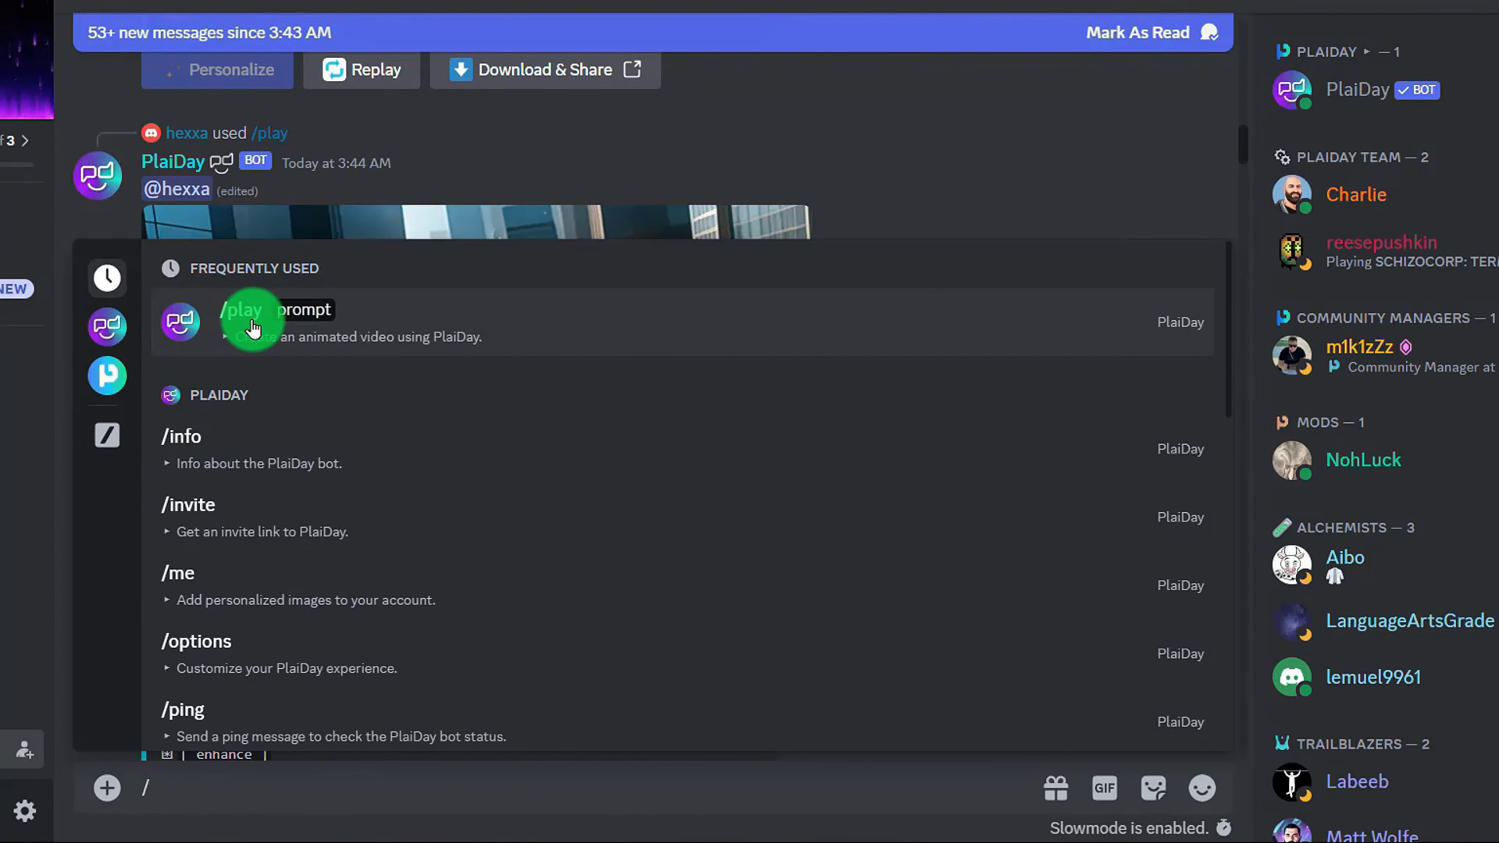
Submit the first story paragraph as a PlaiDay /play prompt
{"action": "left_click", "coordinate": [349, 326]}
{"action": "left_click", "coordinate": [281, 791]}
{"action": "type", "text": "Once upon a time, in a small town nestled amidst snow-covered hills, there lived a little boy named Tommy. Christmas was his favorite time of the year, filled with joy and wonder. Tommy was eagerly waiting for Santa Claus to visit his house on Christmas night."}
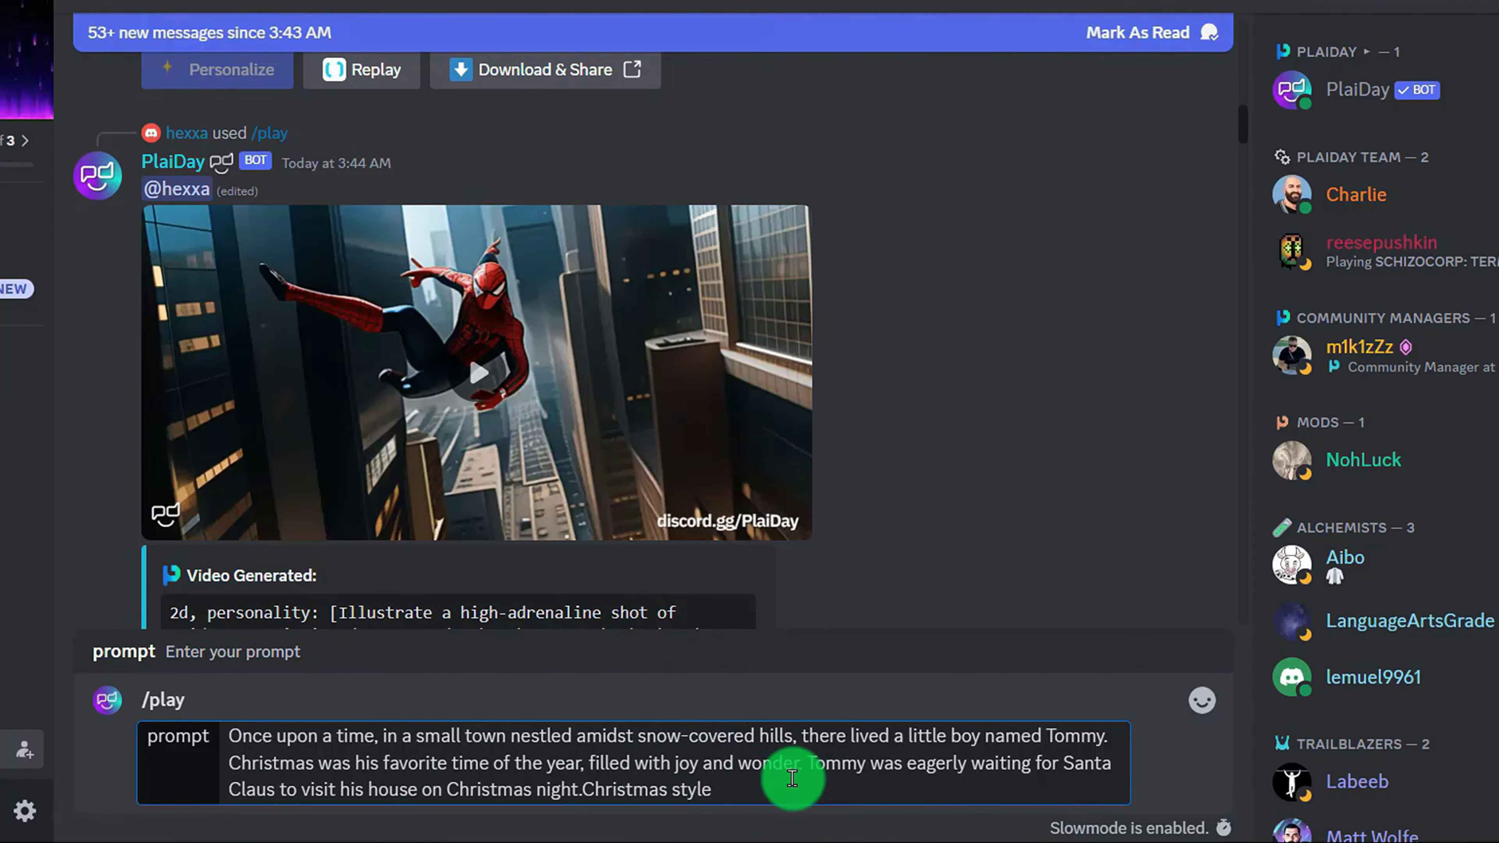
{"action": "key", "text": "Return"}
Submit the second story paragraph as another /play prompt
{"action": "type", "text": "/"}
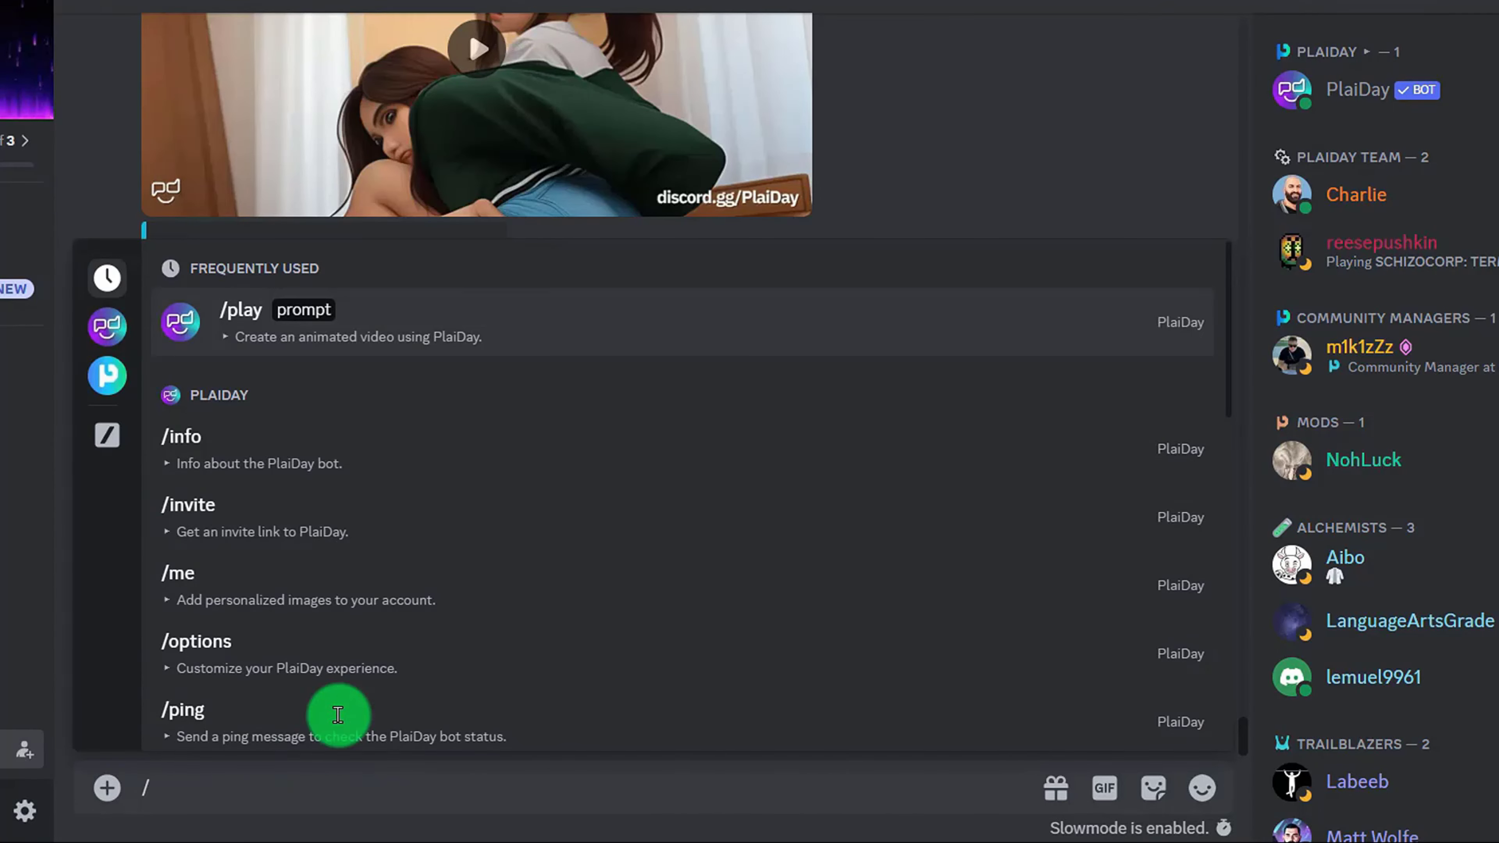
{"action": "left_click", "coordinate": [395, 335]}
{"action": "type", "text": "Tommy had spent the entire day preparing for Santa's arrival. He had carefully placed a plate of warm cookies and a glass of milk near the fireplace, just as his grandmother had taught him. The Christmas tree sparkled with colorful lights, and the aroma of freshly baked gingerbread filled the air."}
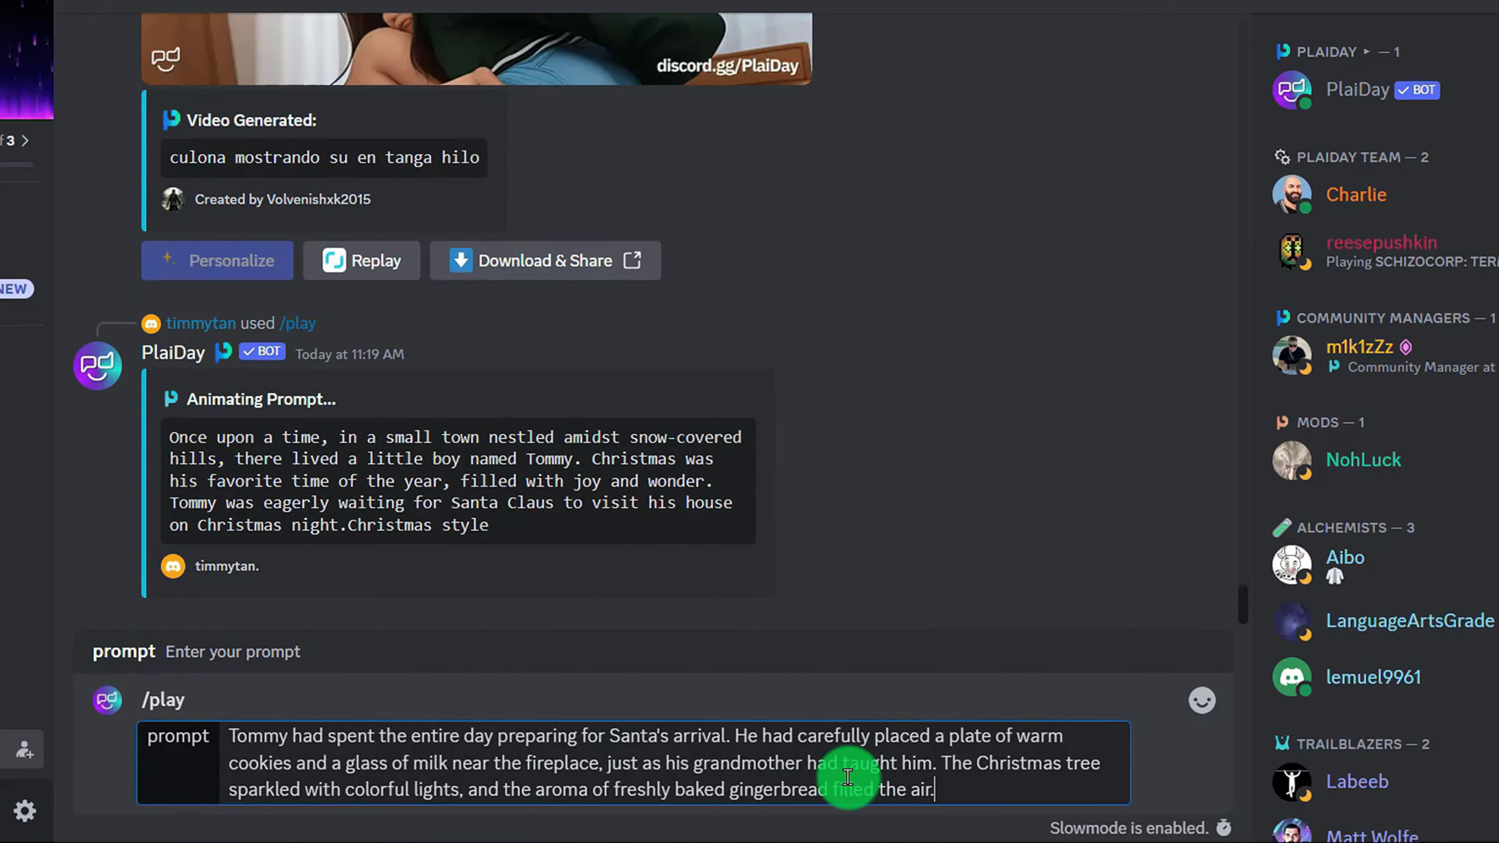
{"action": "key", "text": "Return"}
Copy the words 'Christmas style' and submit the third paragraph prompt
{"action": "type", "text": "D"}
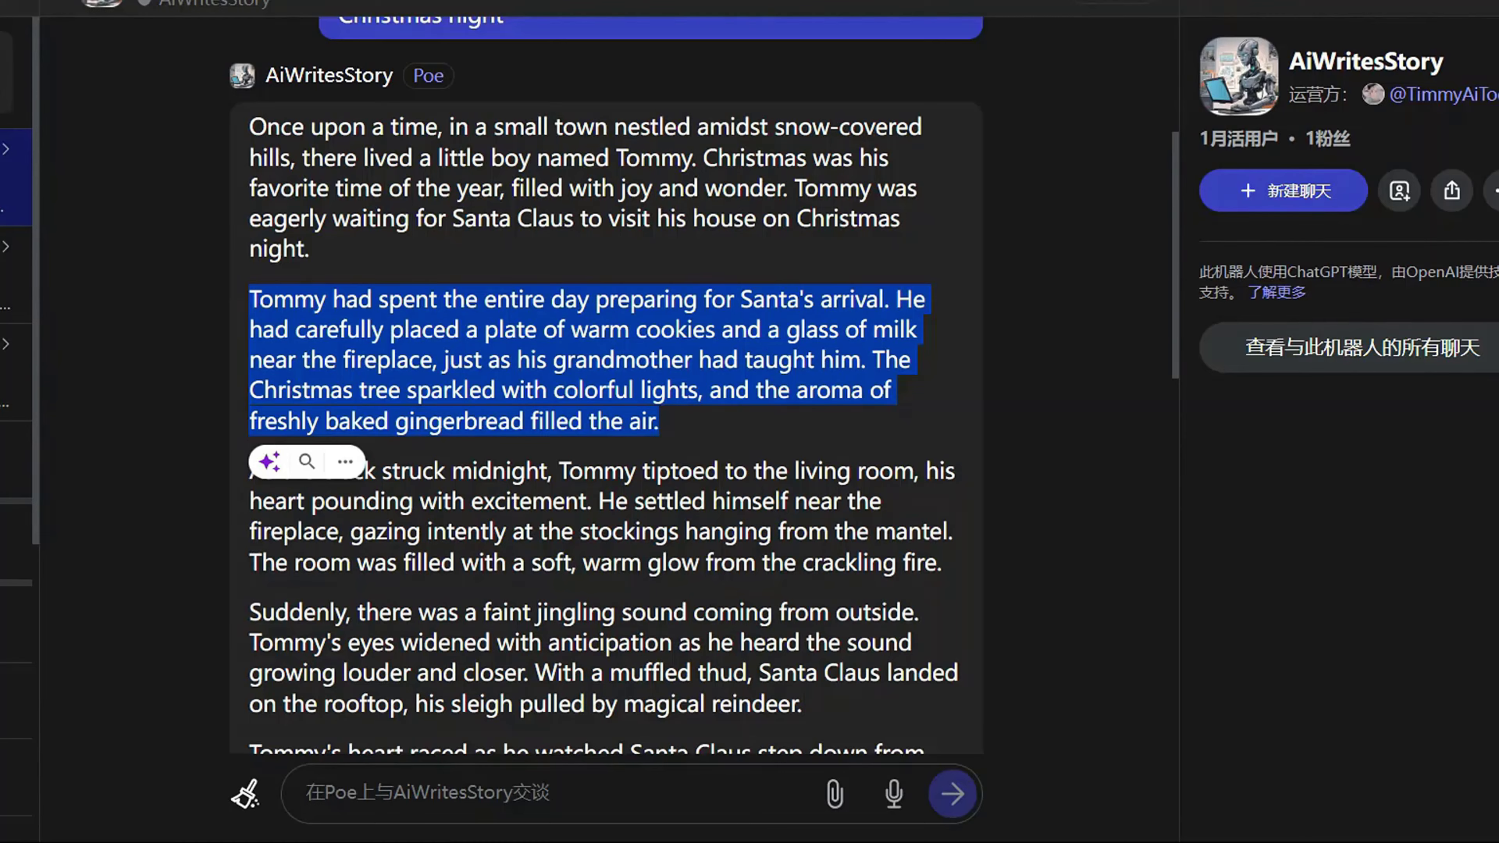
{"action": "left_click", "coordinate": [469, 565]}
{"action": "scroll", "coordinate": [309, 356], "scroll_direction": "down", "scroll_amount": 3}
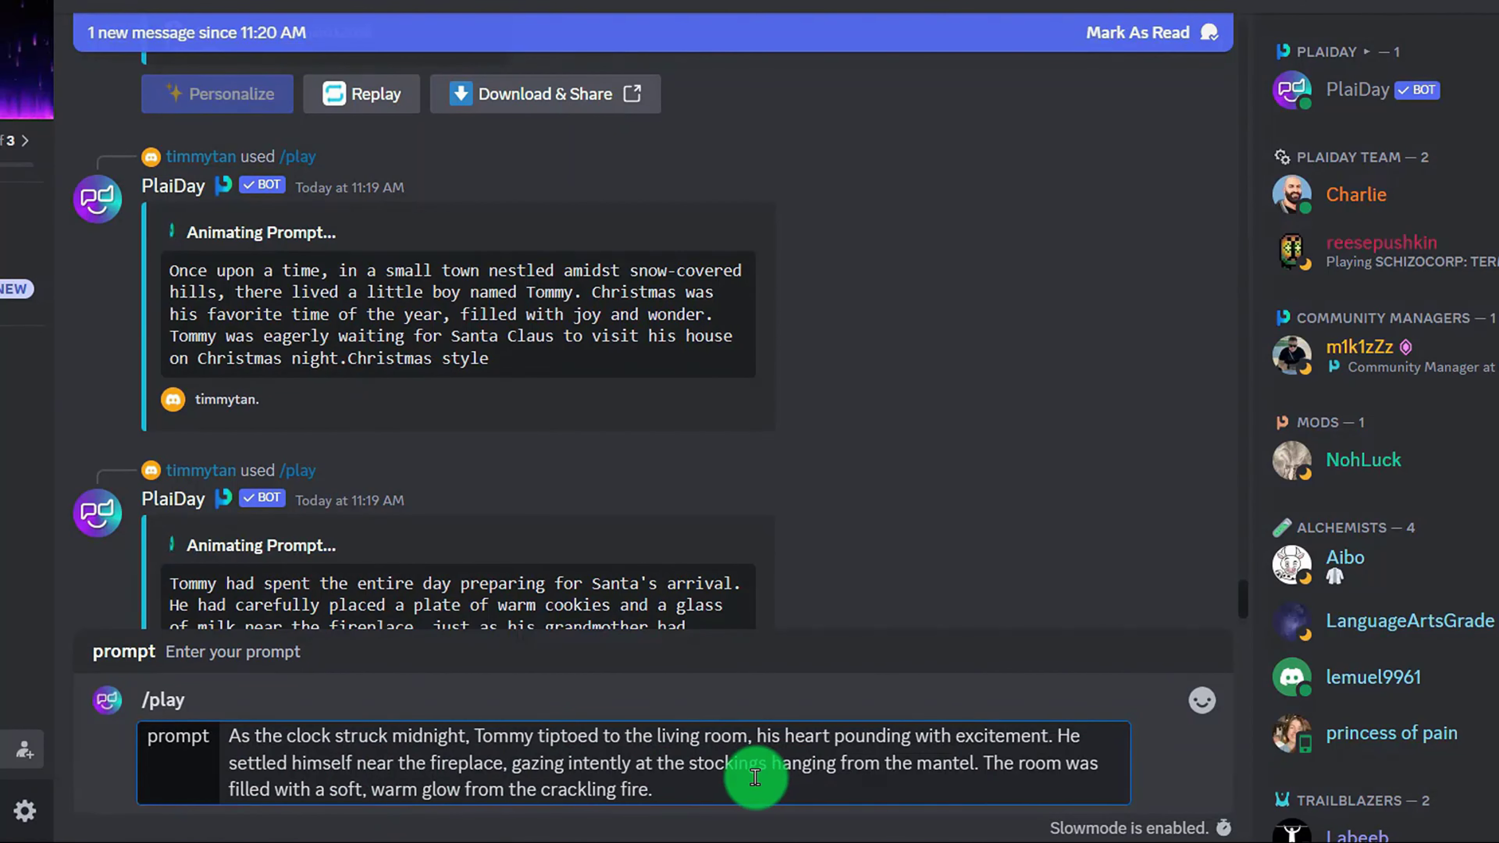
{"action": "left_click_drag", "start_coordinate": [346, 357], "coordinate": [519, 375]}
{"action": "left_click", "coordinate": [713, 780]}
{"action": "key", "text": "Return"}
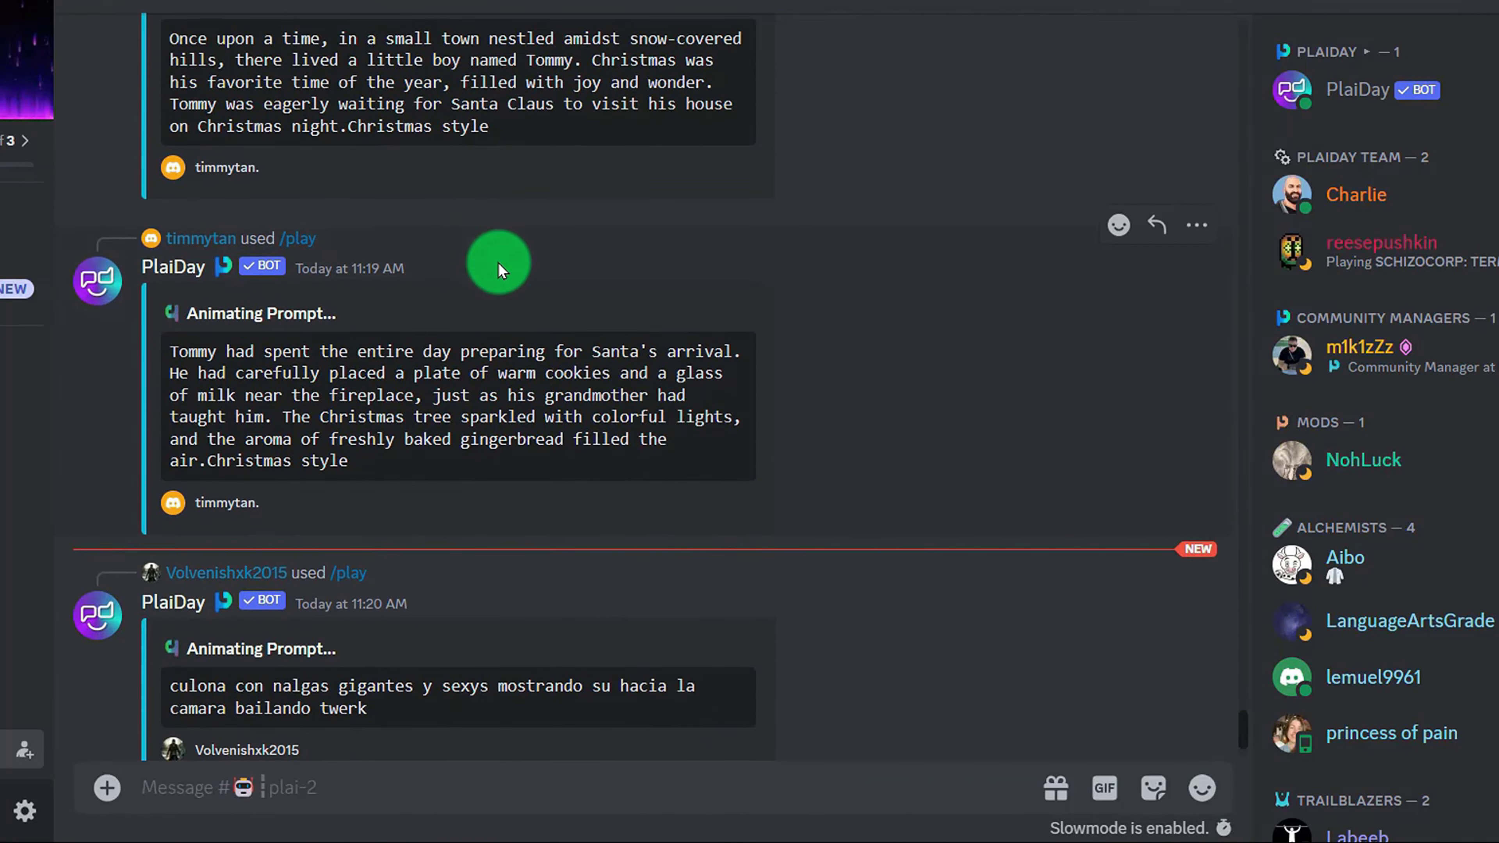
{"action": "scroll", "coordinate": [413, 177], "scroll_direction": "up", "scroll_amount": 2}
{"action": "scroll", "coordinate": [531, 366], "scroll_direction": "down", "scroll_amount": 5}
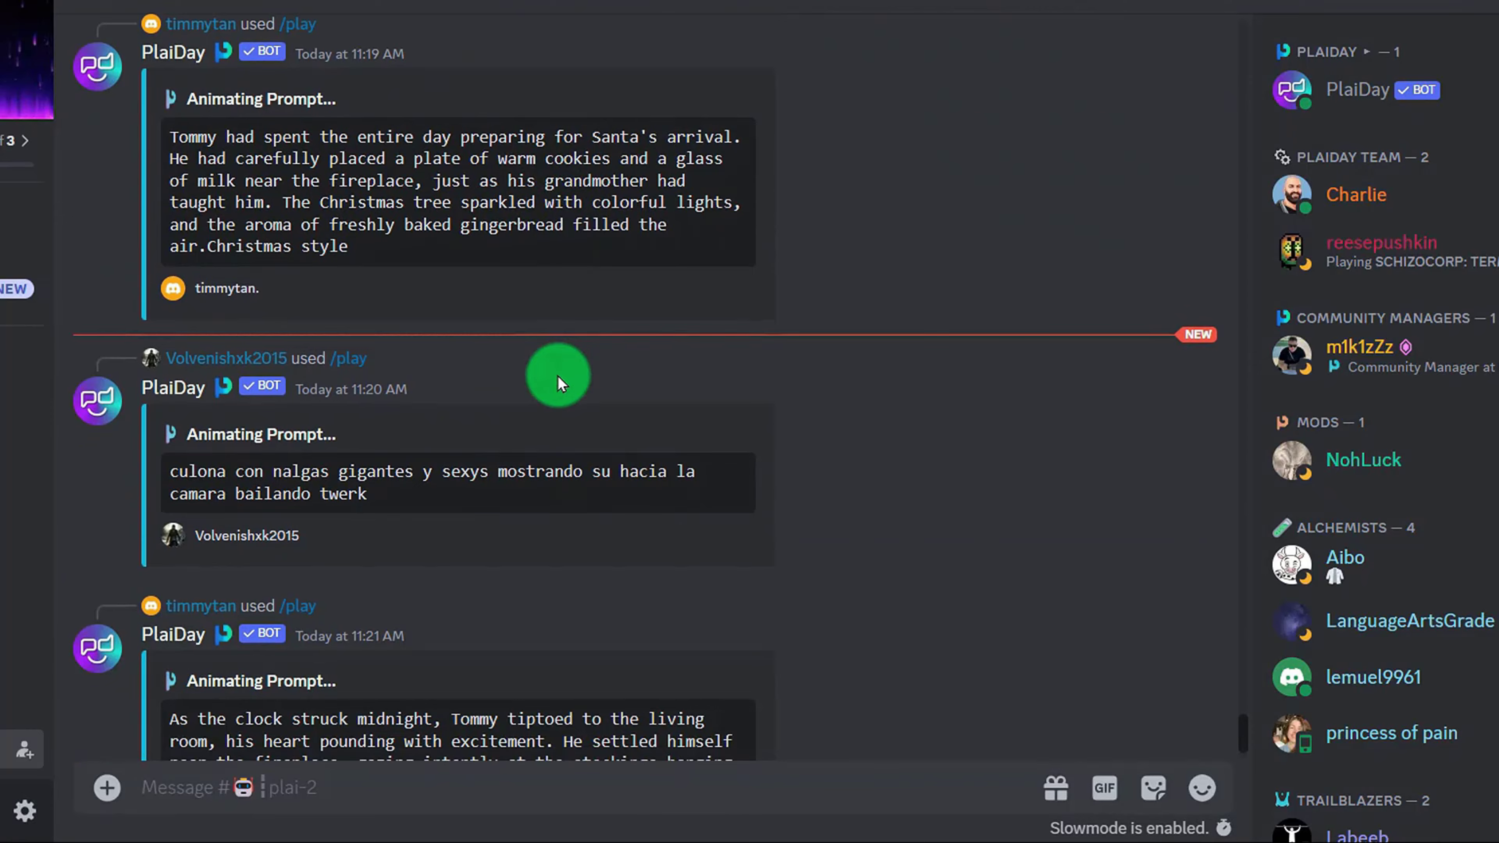
{"action": "scroll", "coordinate": [375, 268], "scroll_direction": "up", "scroll_amount": 10}
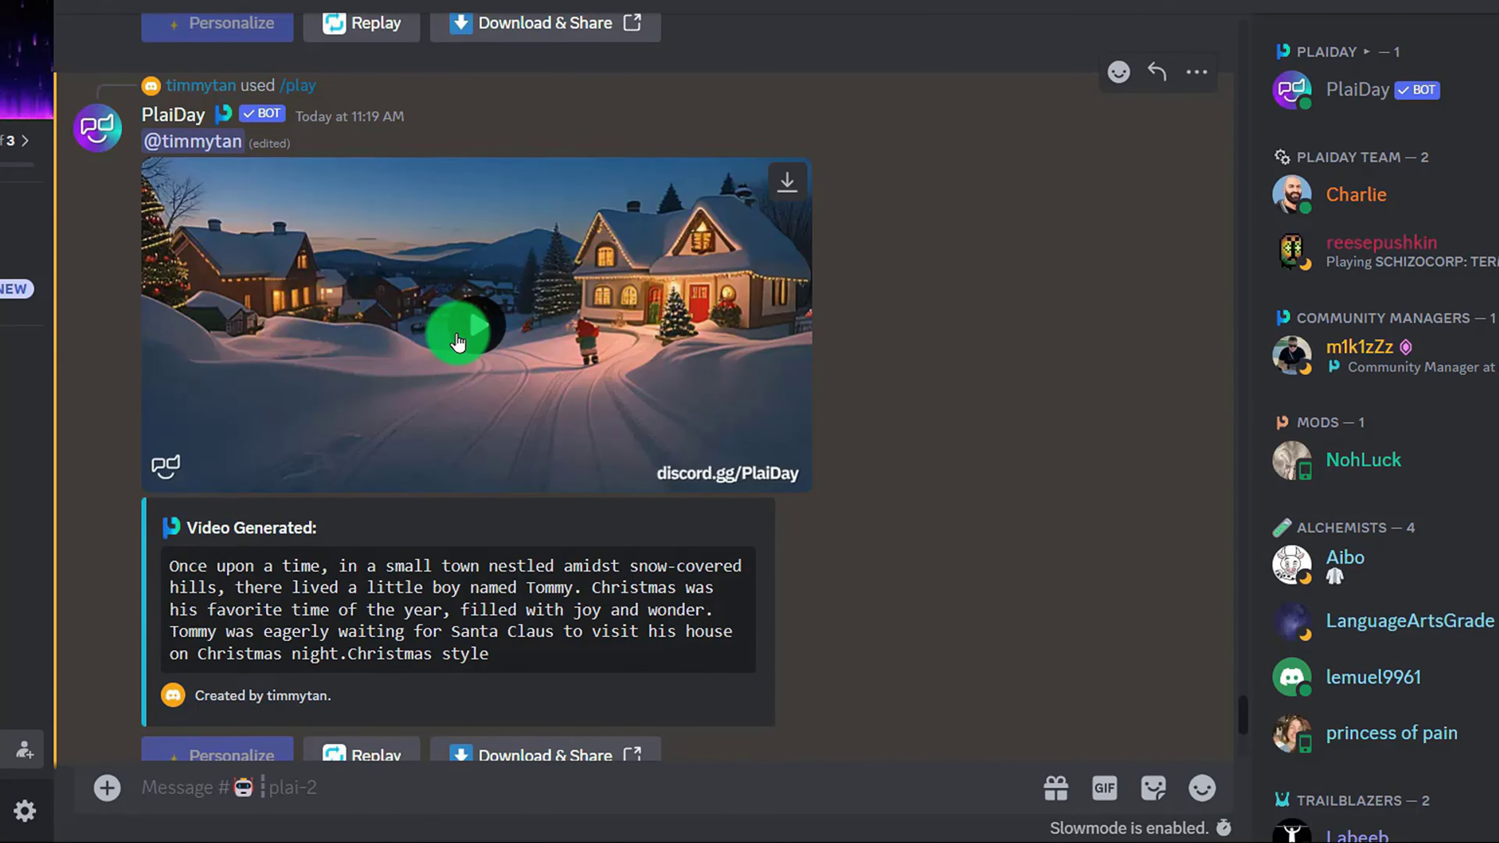
Play the generated snowy town and fireplace cookies videos and scroll through the results
{"action": "left_click", "coordinate": [478, 324]}
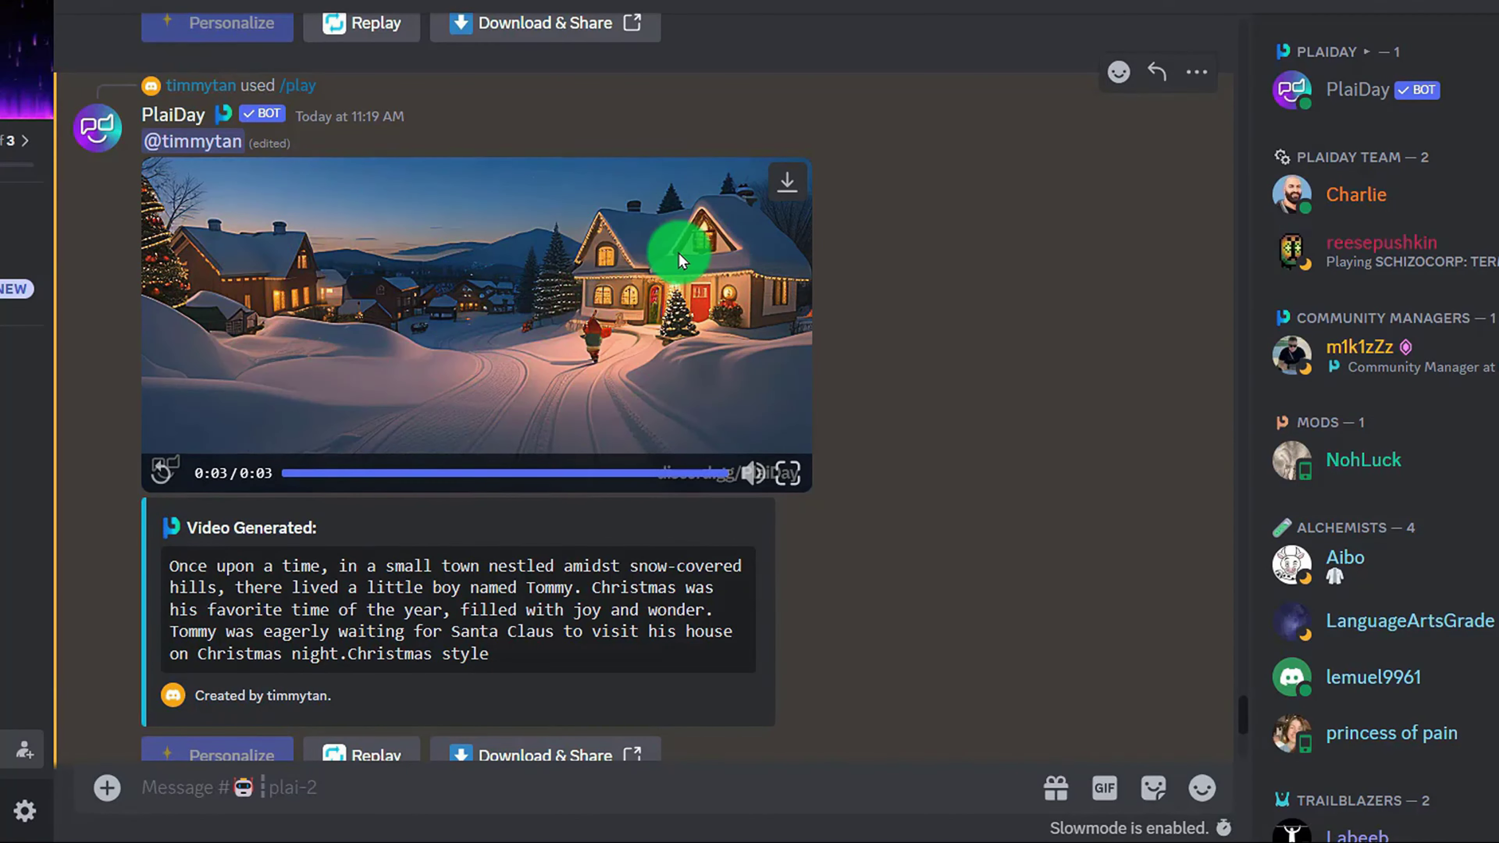
{"action": "scroll", "coordinate": [602, 156], "scroll_direction": "down", "scroll_amount": 3}
{"action": "scroll", "coordinate": [564, 158], "scroll_direction": "up", "scroll_amount": 2}
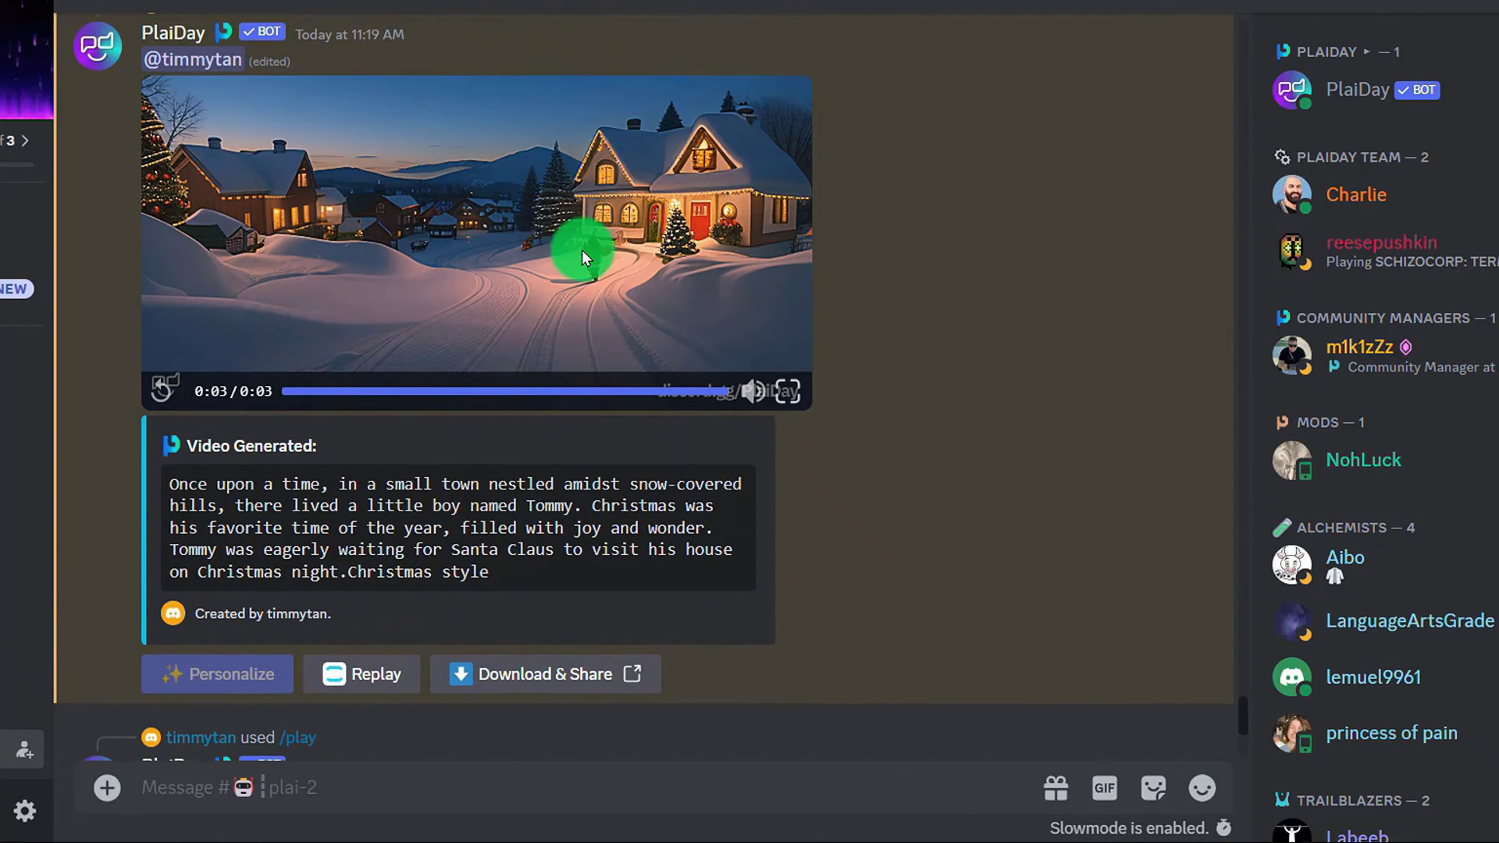
{"action": "scroll", "coordinate": [561, 240], "scroll_direction": "up", "scroll_amount": 2}
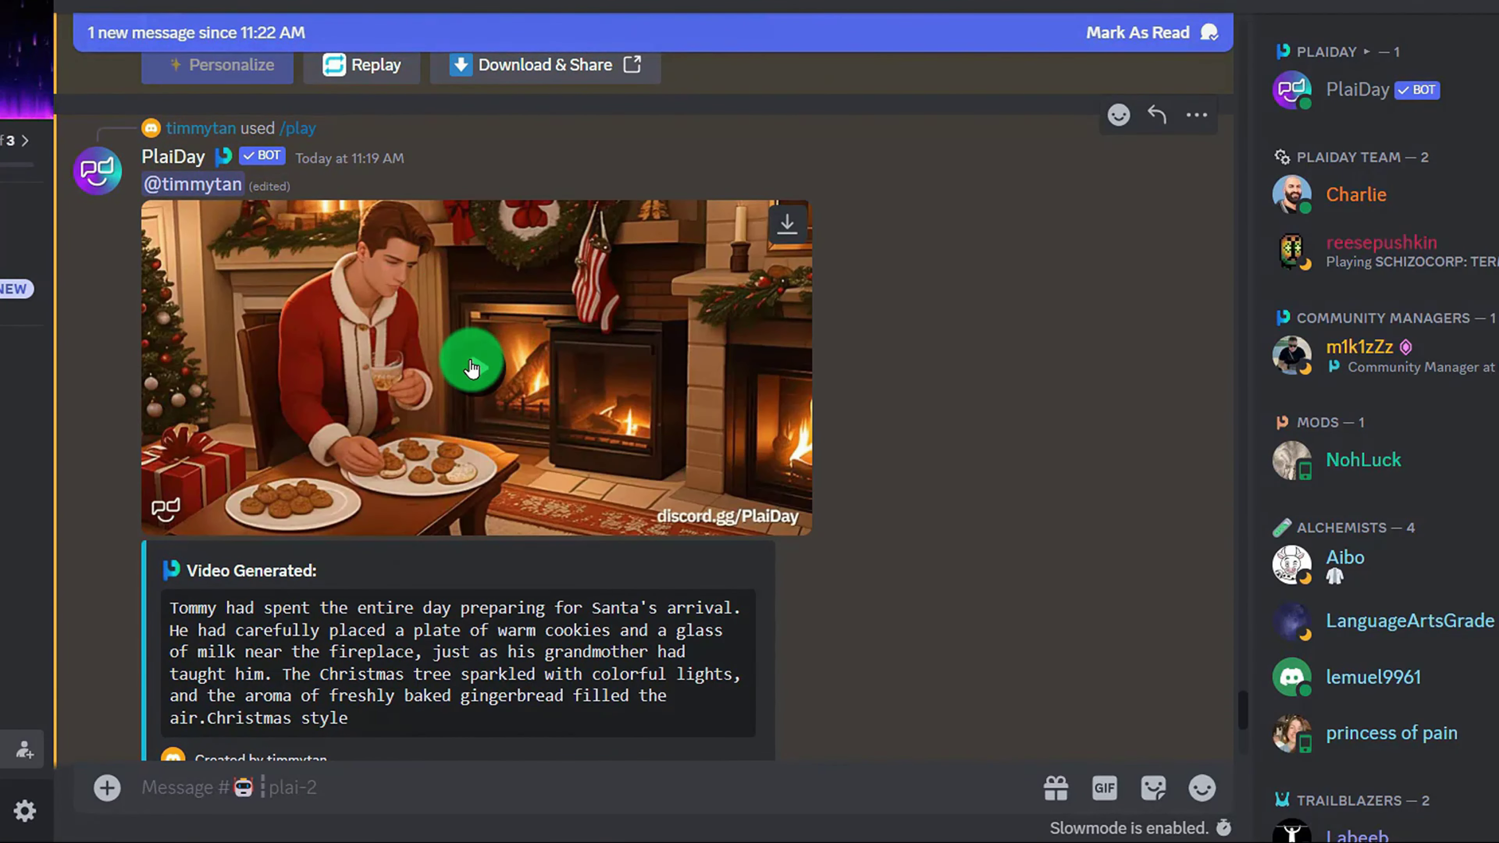
{"action": "left_click", "coordinate": [484, 377]}
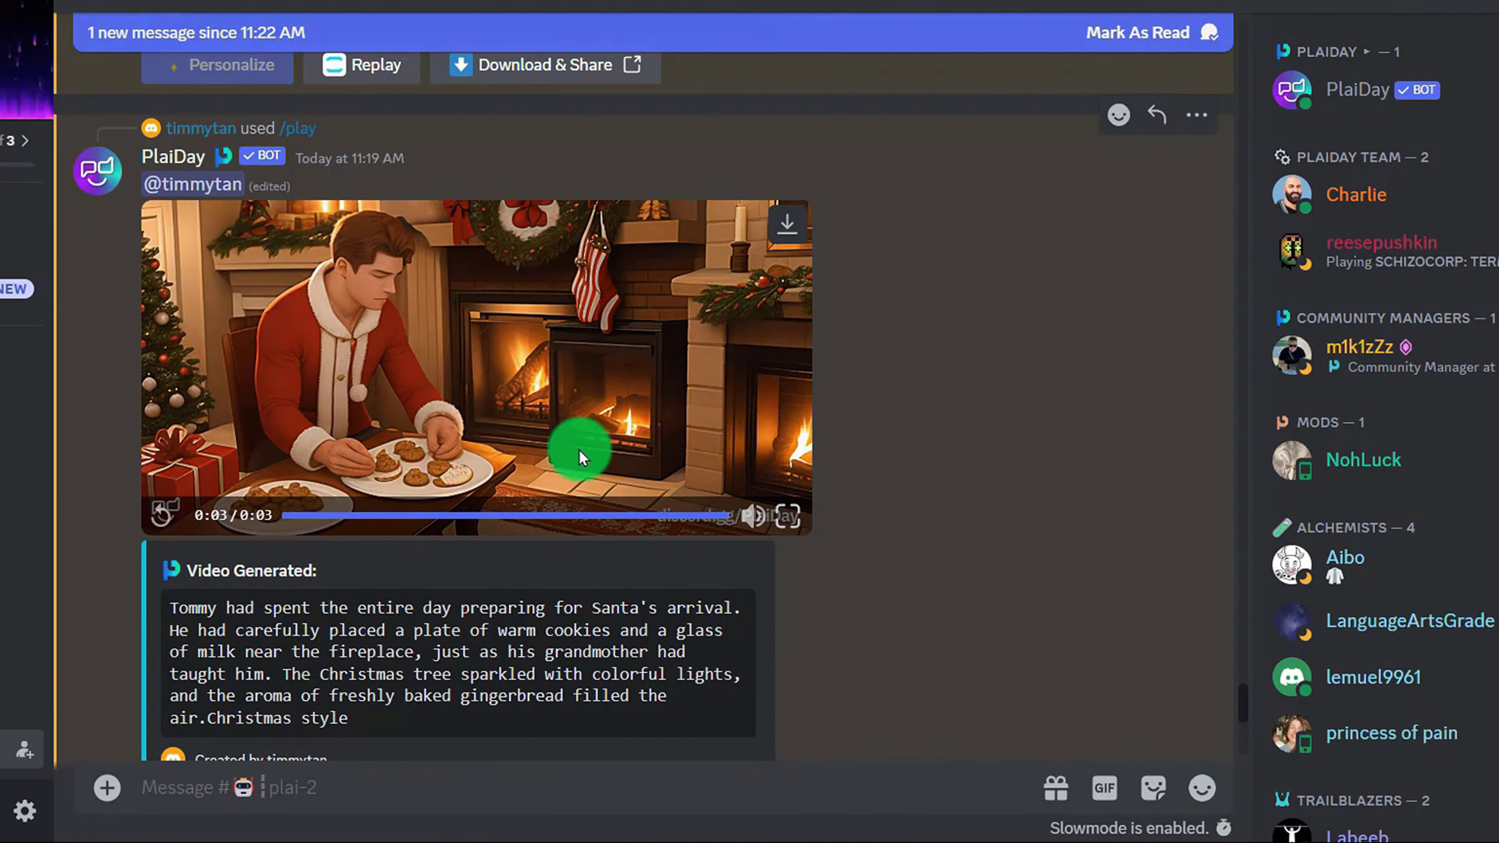
{"action": "scroll", "coordinate": [575, 300], "scroll_direction": "up", "scroll_amount": 1}
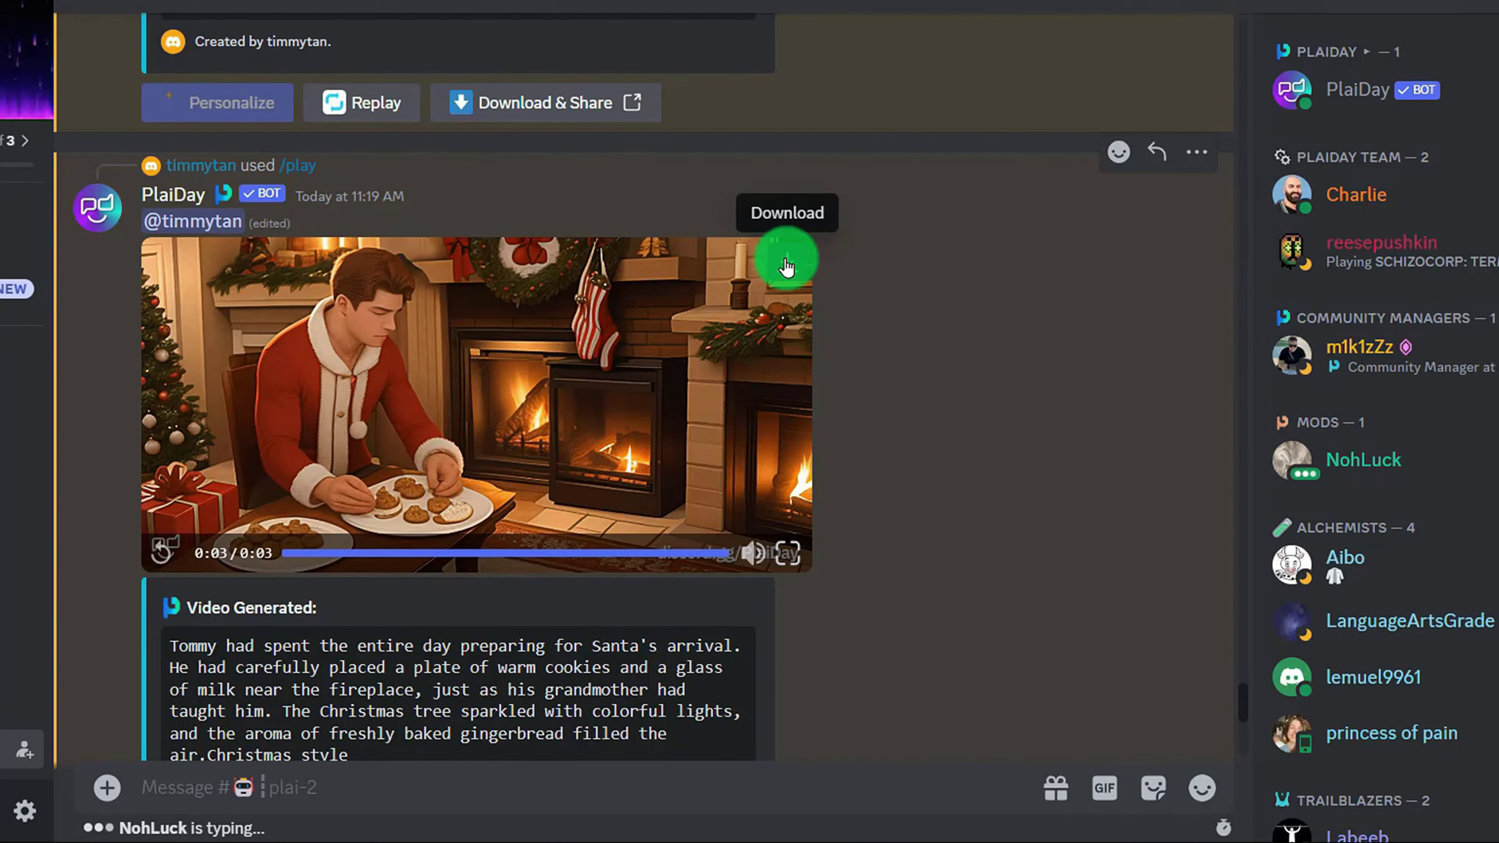
{"action": "scroll", "coordinate": [838, 278], "scroll_direction": "up", "scroll_amount": 5}
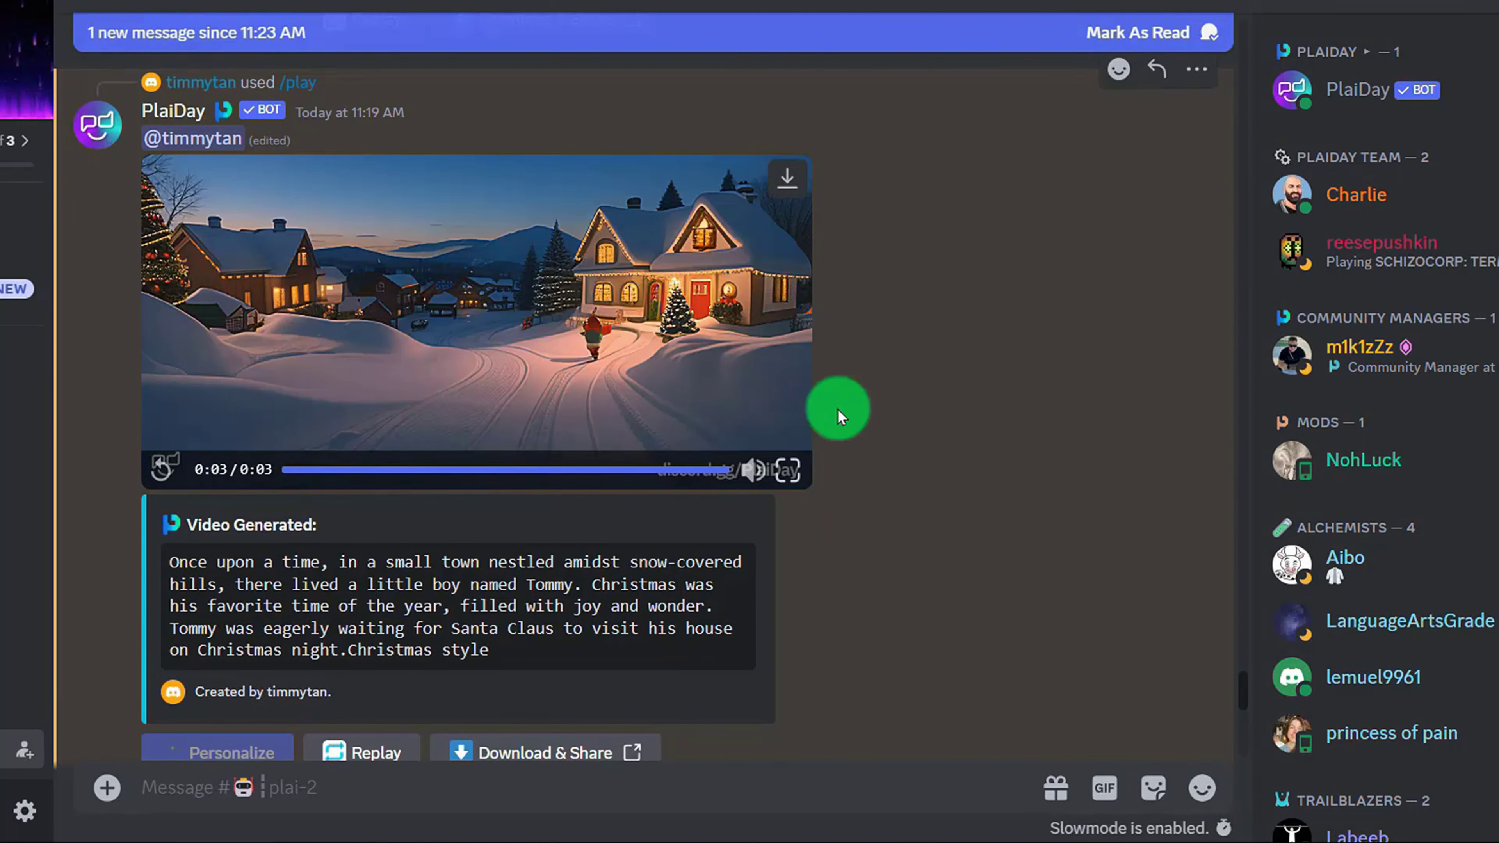
{"action": "scroll", "coordinate": [200, 392], "scroll_direction": "down", "scroll_amount": 4}
{"action": "scroll", "coordinate": [868, 340], "scroll_direction": "down", "scroll_amount": 2}
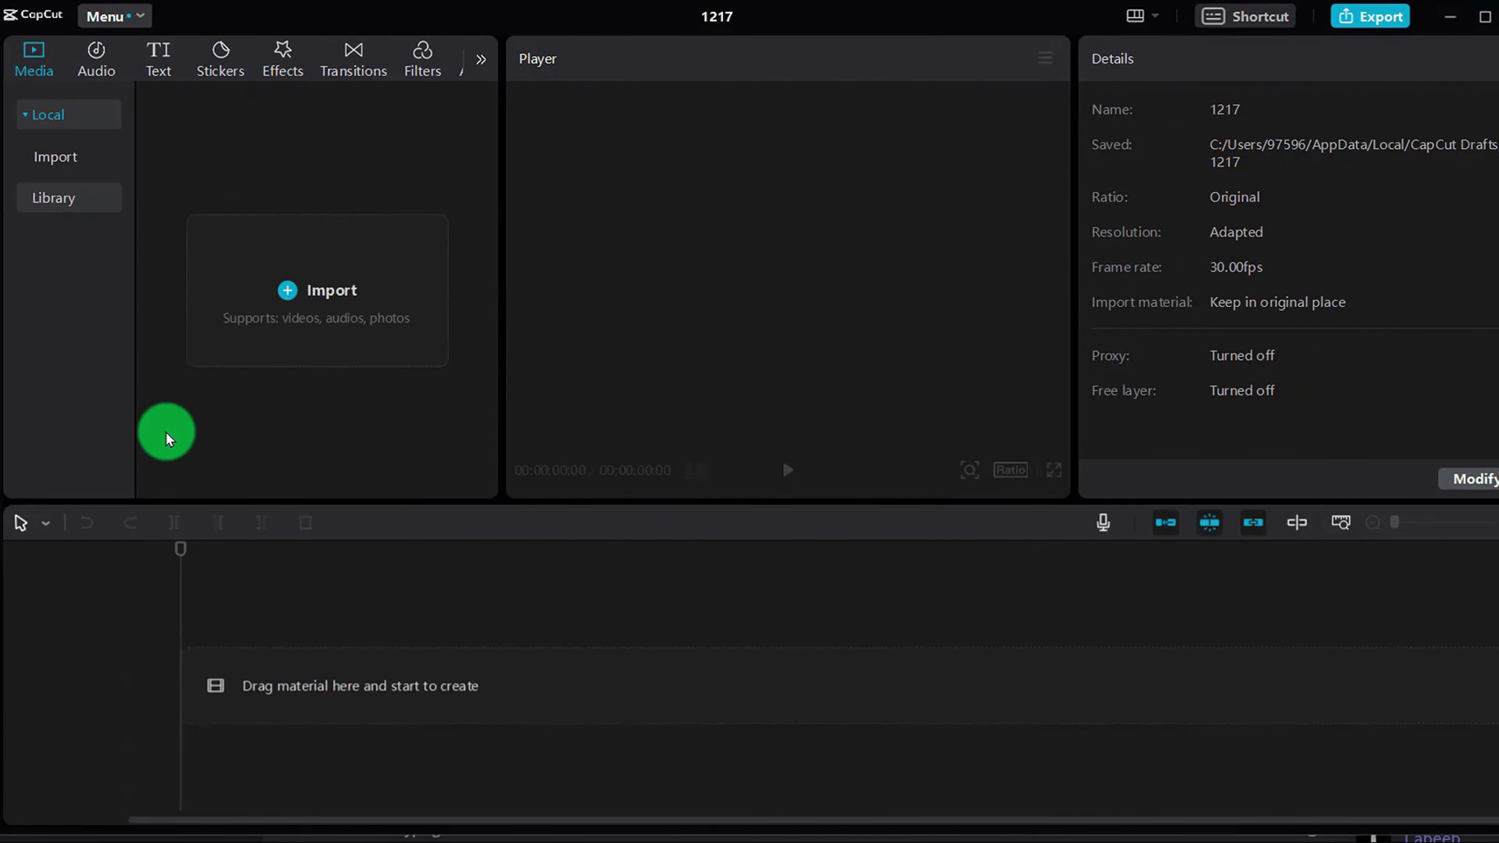
Import the PlaiDay clips and Play.ht wav, placing the first clip and narration on the timeline
{"action": "left_click", "coordinate": [328, 287]}
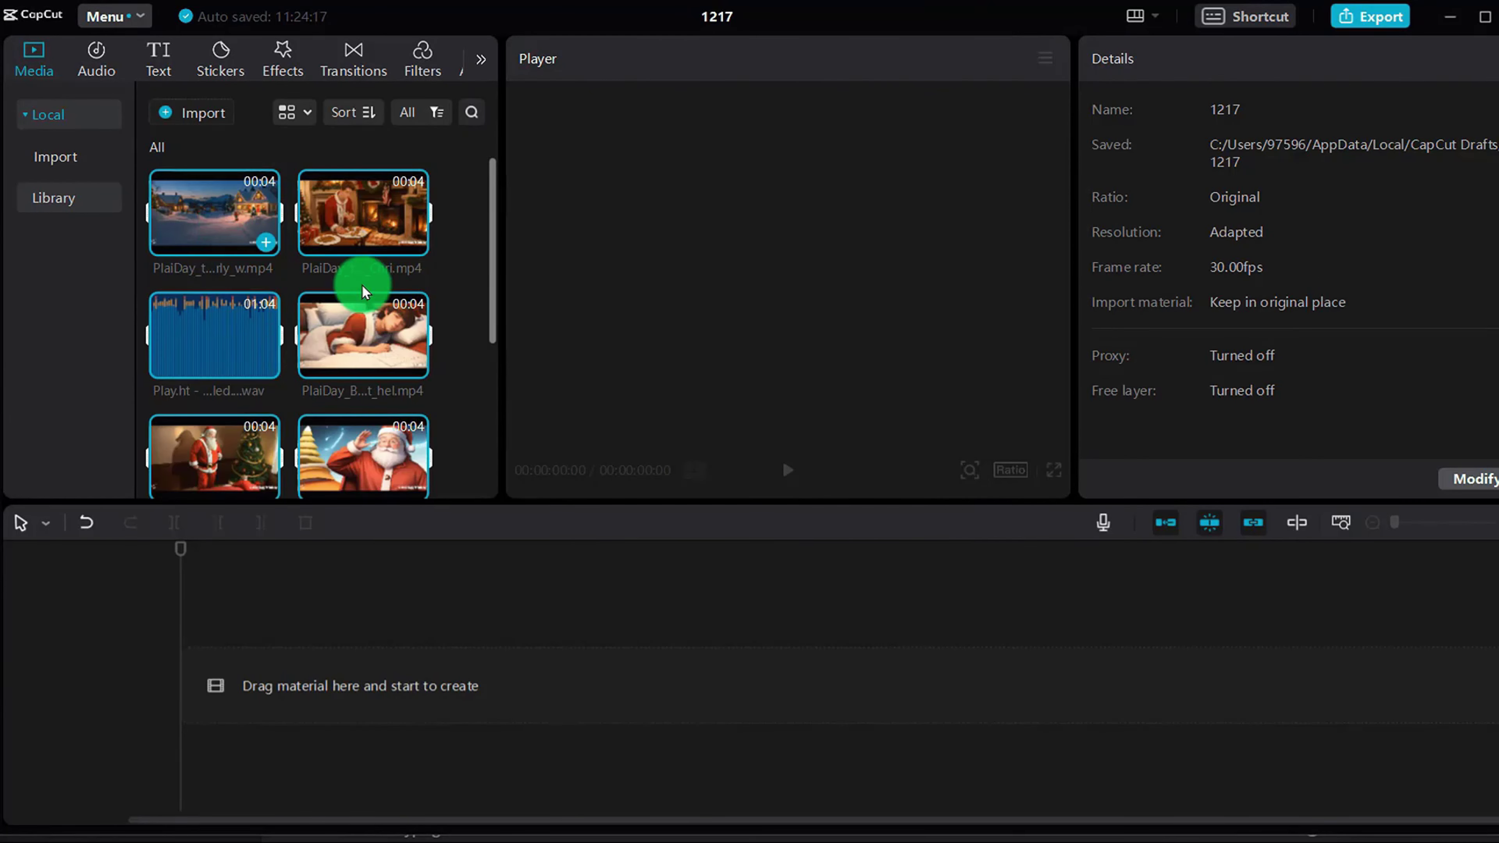
{"action": "left_click_drag", "start_coordinate": [234, 251], "coordinate": [184, 696]}
{"action": "left_click_drag", "start_coordinate": [208, 335], "coordinate": [177, 757]}
{"action": "left_click", "coordinate": [392, 715]}
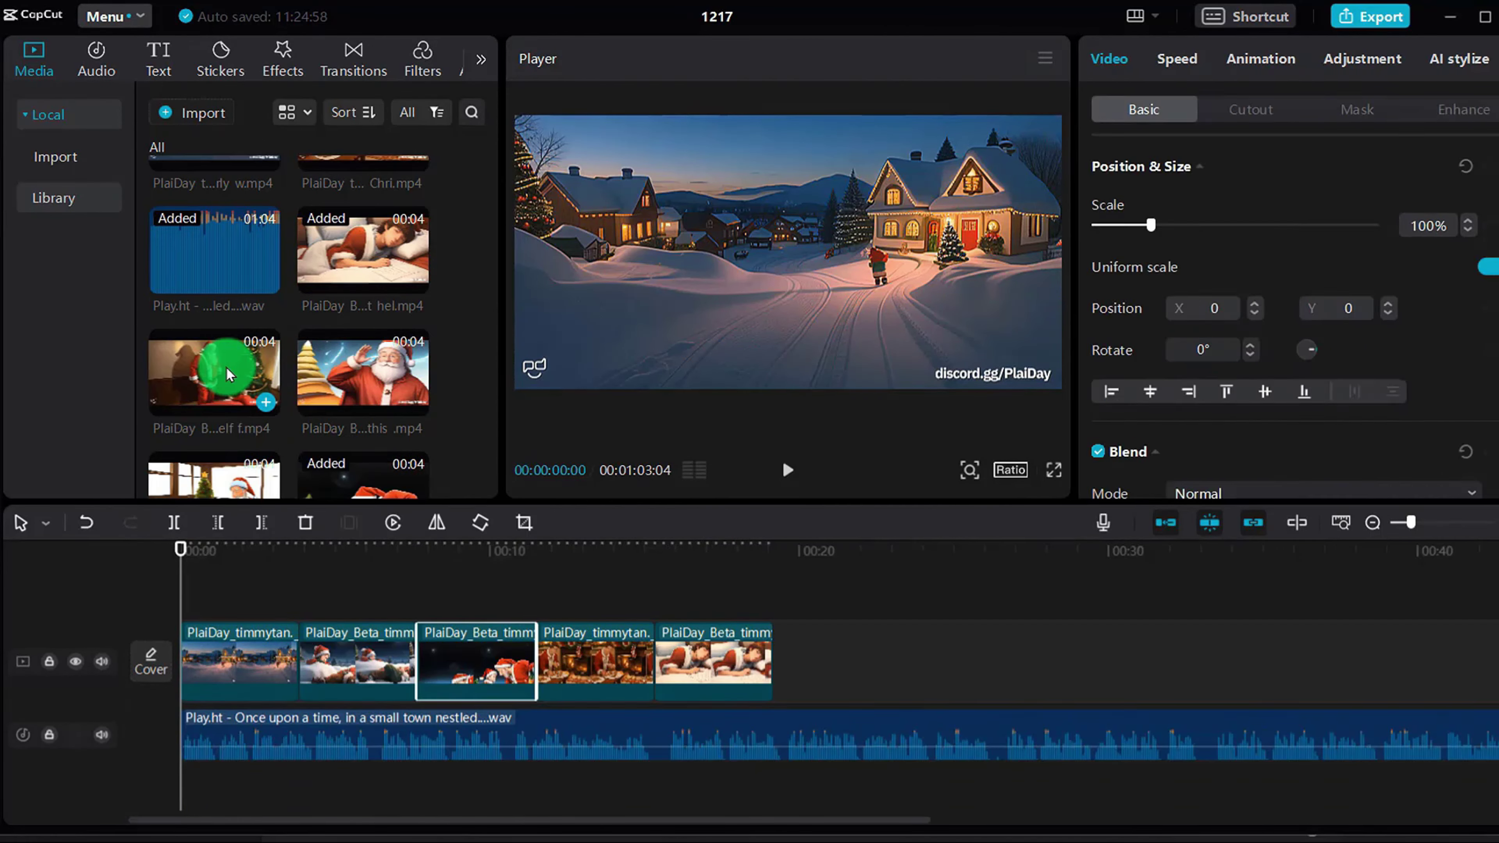
Append the Santa-elf, Santa-waving and remaining story clips in sequence, then show the music library
{"action": "left_click_drag", "start_coordinate": [227, 361], "coordinate": [796, 650]}
{"action": "left_click_drag", "start_coordinate": [345, 351], "coordinate": [950, 655]}
{"action": "scroll", "coordinate": [284, 354], "scroll_direction": "down", "scroll_amount": 3}
{"action": "left_click_drag", "start_coordinate": [234, 325], "coordinate": [1044, 660]}
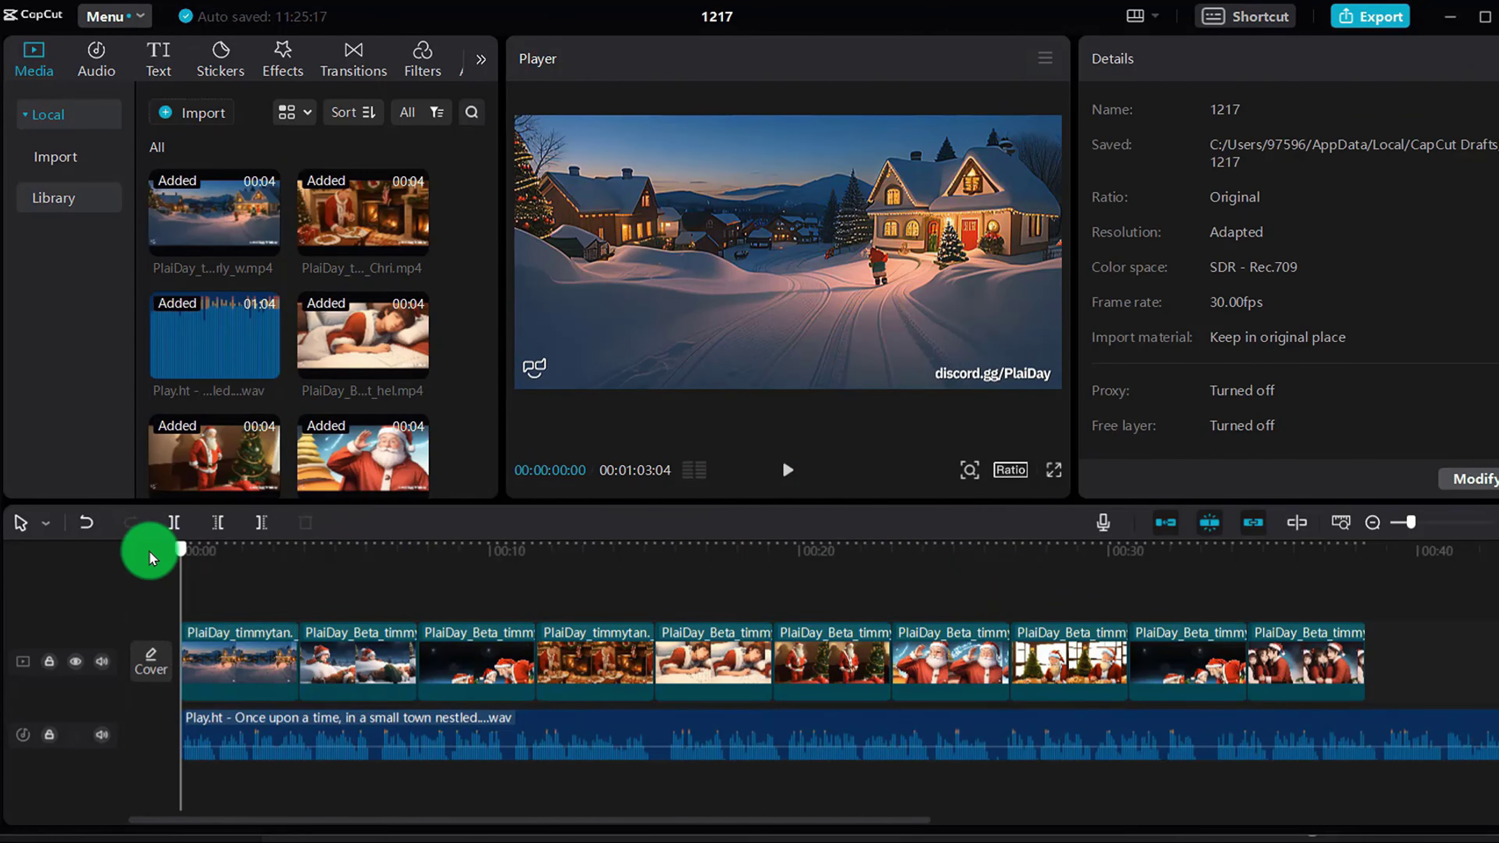
{"action": "left_click_drag", "start_coordinate": [141, 552], "coordinate": [1181, 559]}
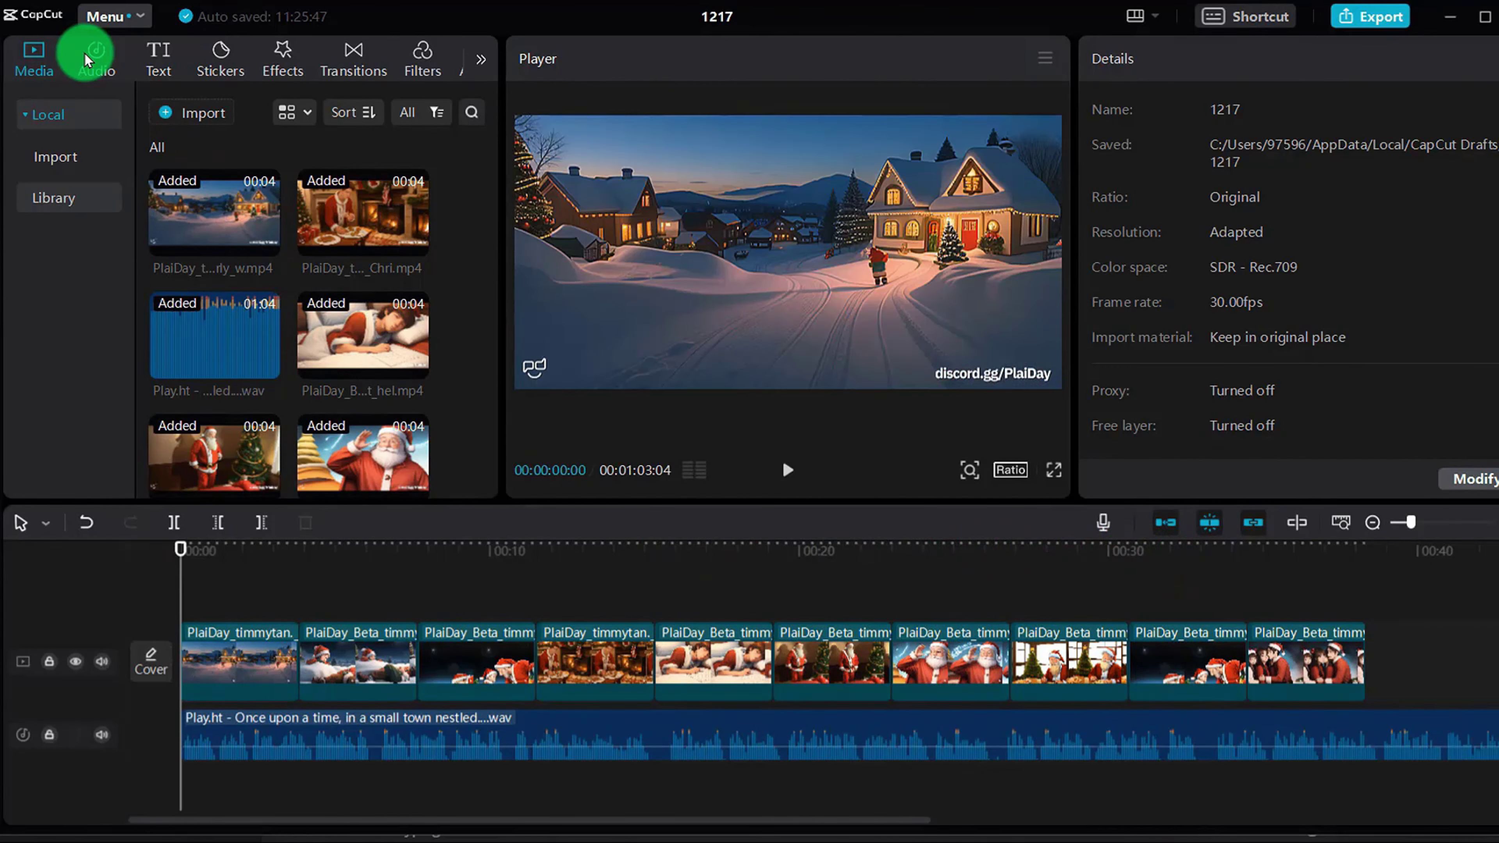
{"action": "left_click", "coordinate": [94, 59]}
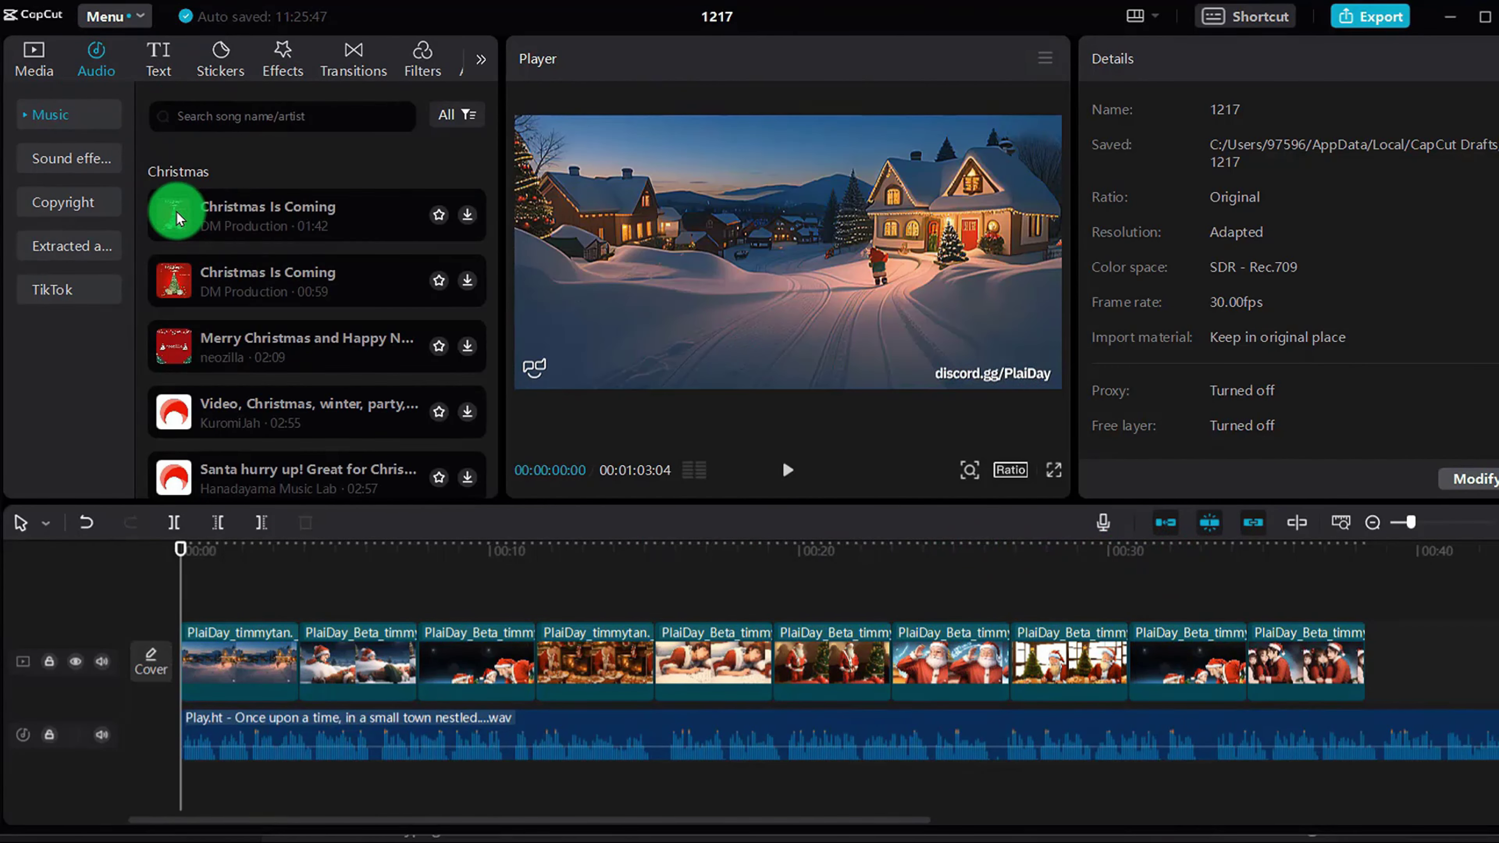
Download Christmas Is Coming, add it on a new audio track, and lower its volume to -16.8dB
{"action": "left_click", "coordinate": [177, 214]}
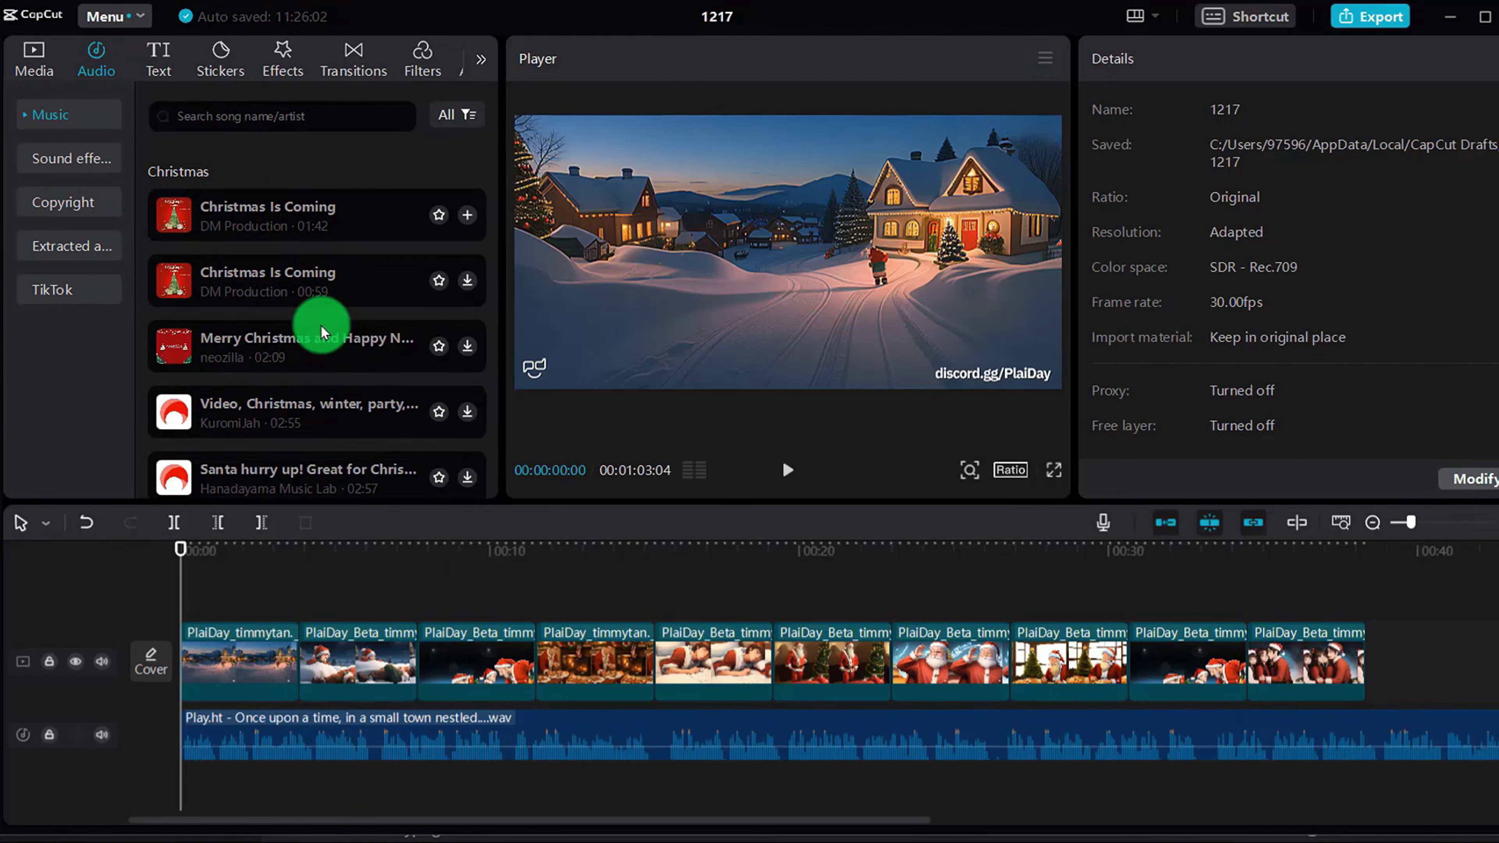
{"action": "left_click_drag", "start_coordinate": [250, 224], "coordinate": [219, 733]}
{"action": "left_click", "coordinate": [190, 624]}
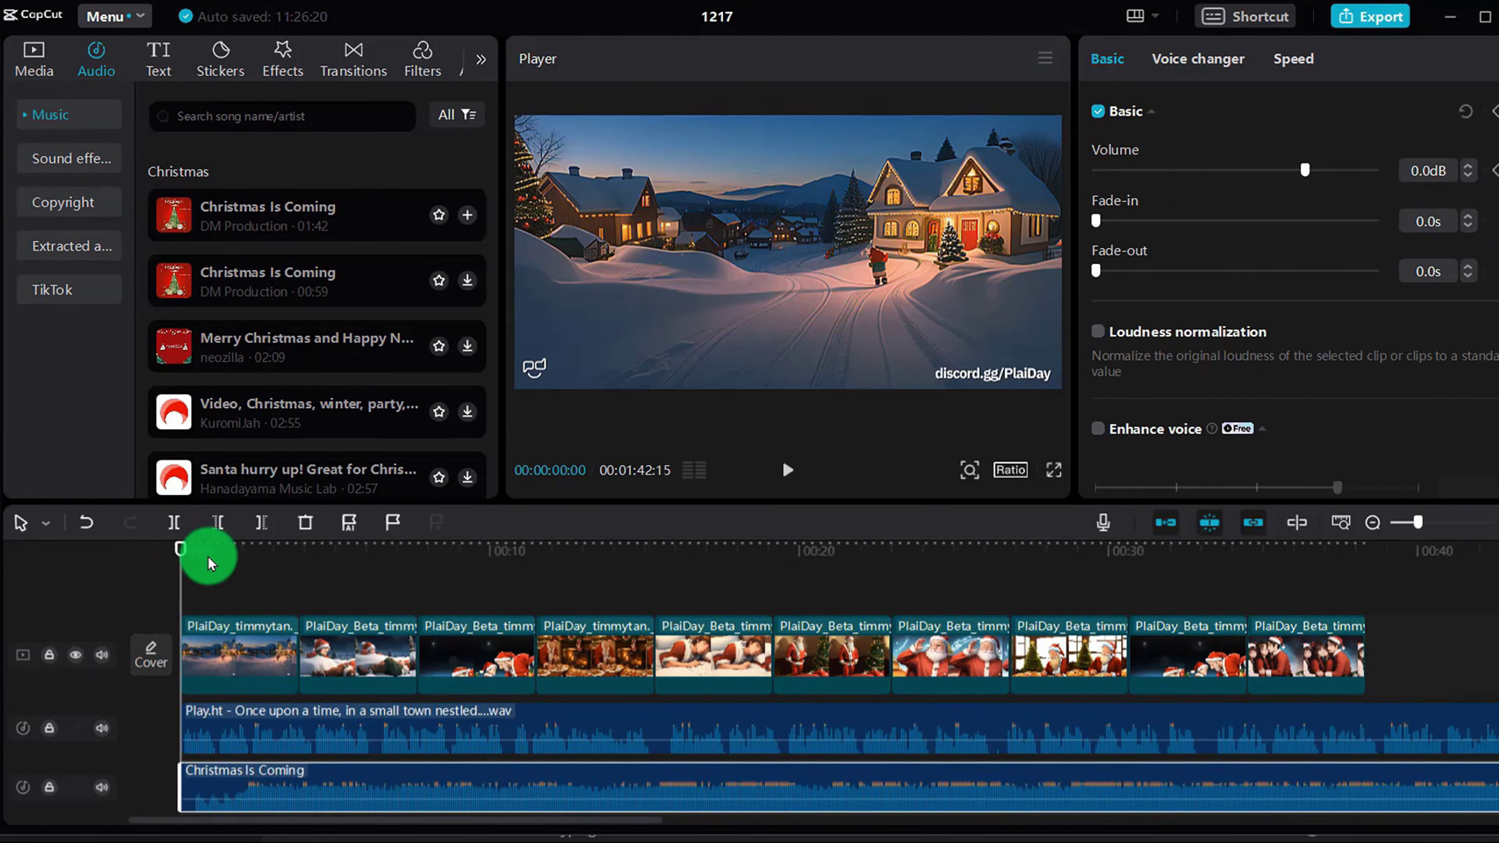
{"action": "left_click_drag", "start_coordinate": [1304, 173], "coordinate": [1245, 174]}
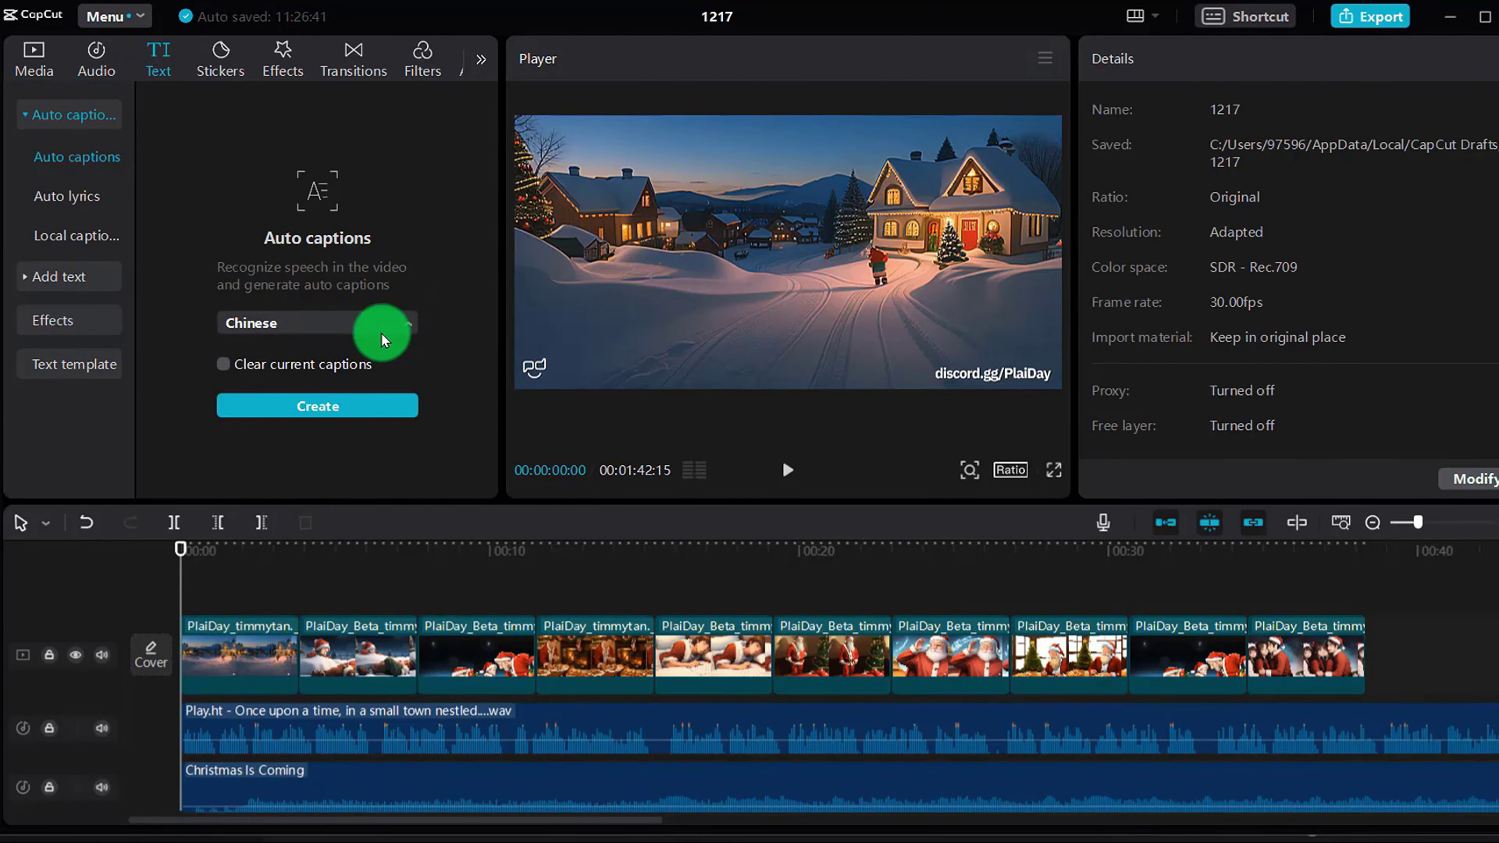
Generate English auto captions from the narration and nudge the caption slightly right
{"action": "left_click", "coordinate": [378, 328]}
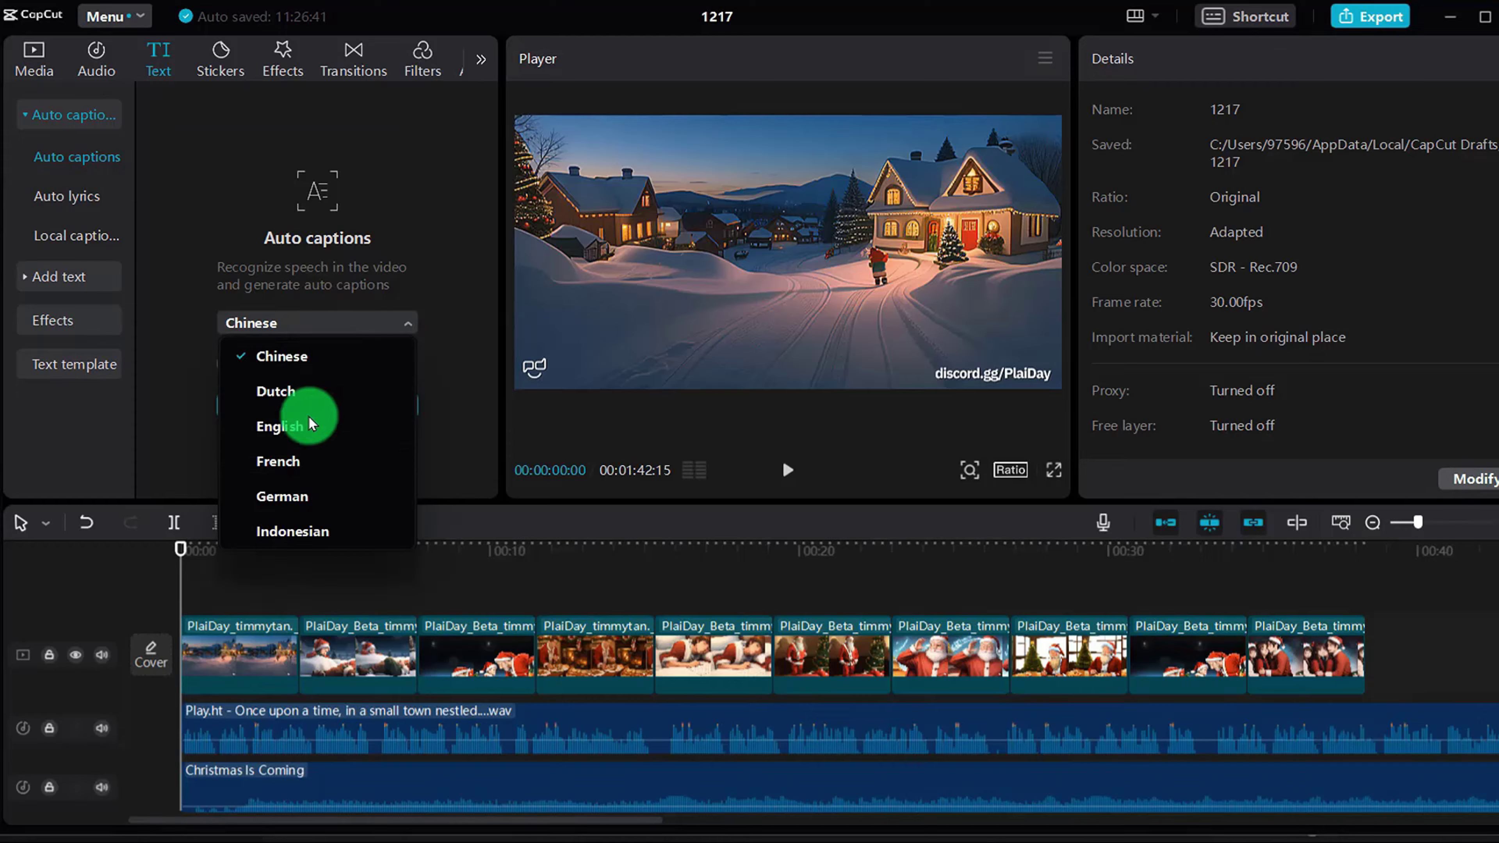
{"action": "left_click", "coordinate": [317, 434]}
{"action": "left_click", "coordinate": [302, 405]}
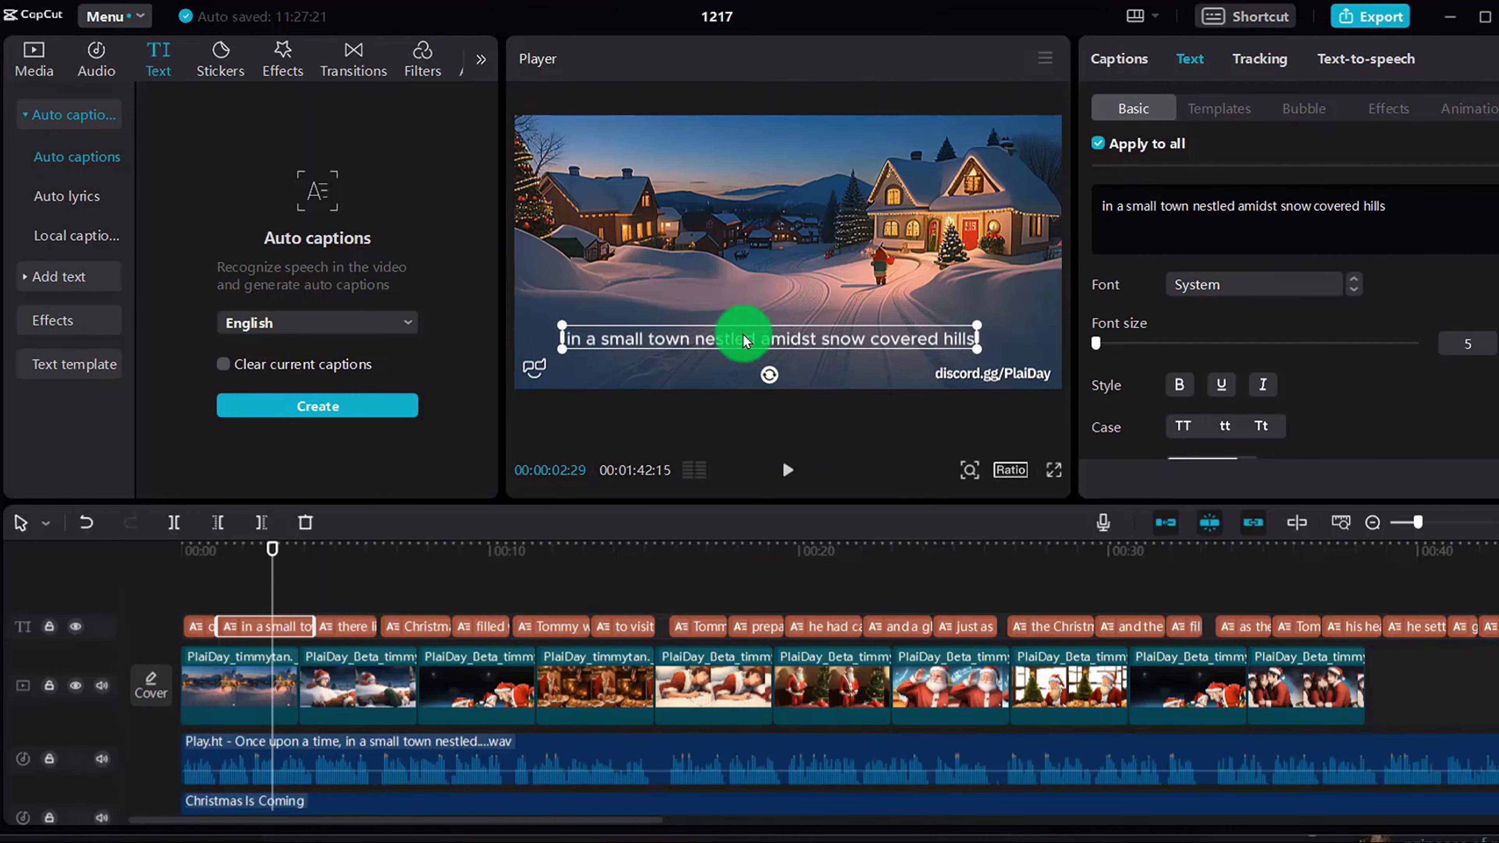
{"action": "left_click_drag", "start_coordinate": [755, 352], "coordinate": [843, 348]}
Style the captions with the white template that highlights words in red
{"action": "left_click", "coordinate": [1219, 109]}
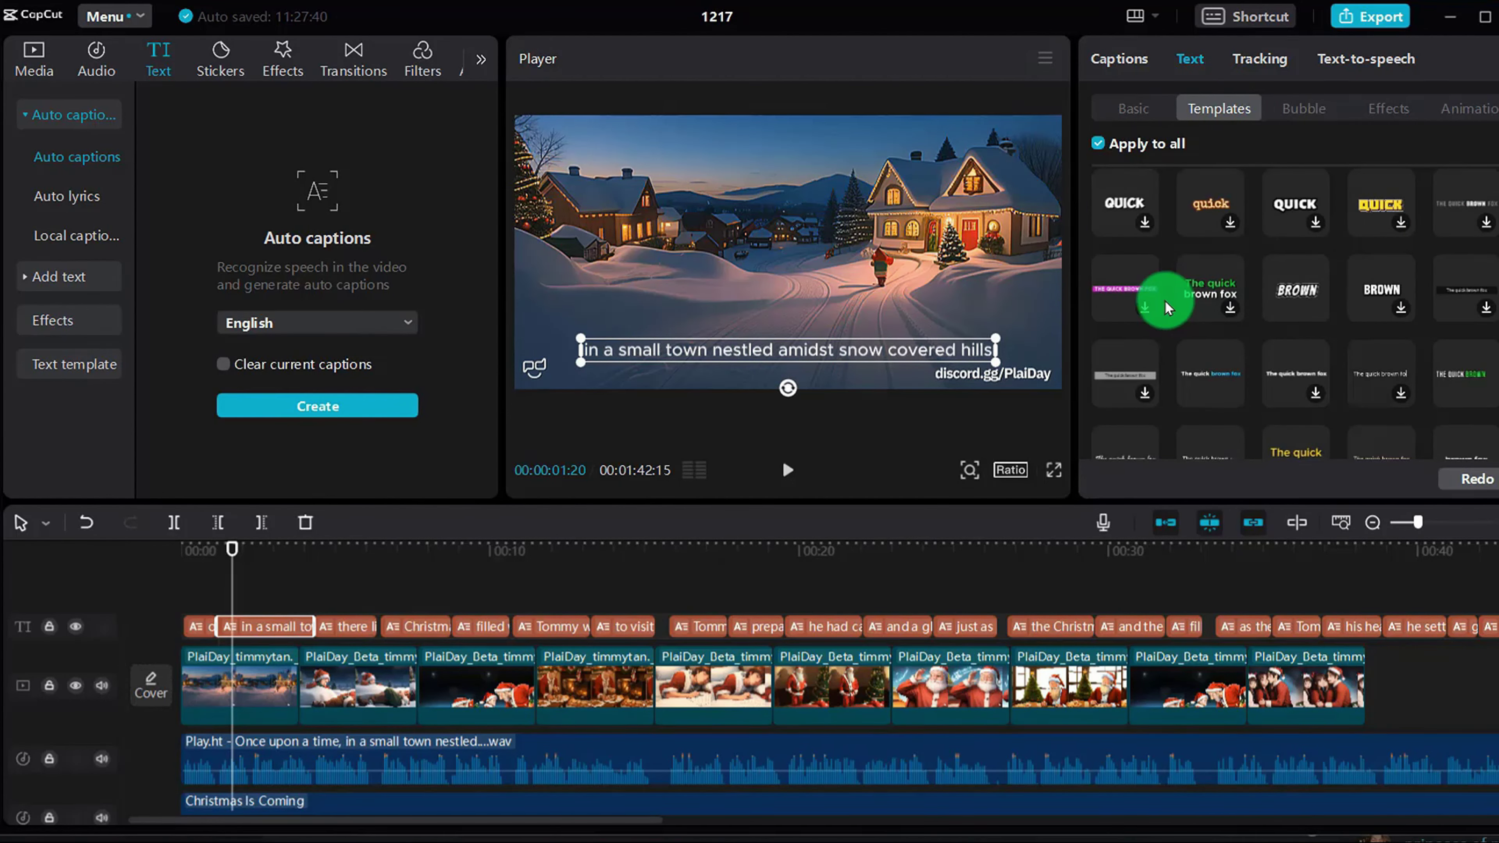
{"action": "left_click", "coordinate": [1306, 221]}
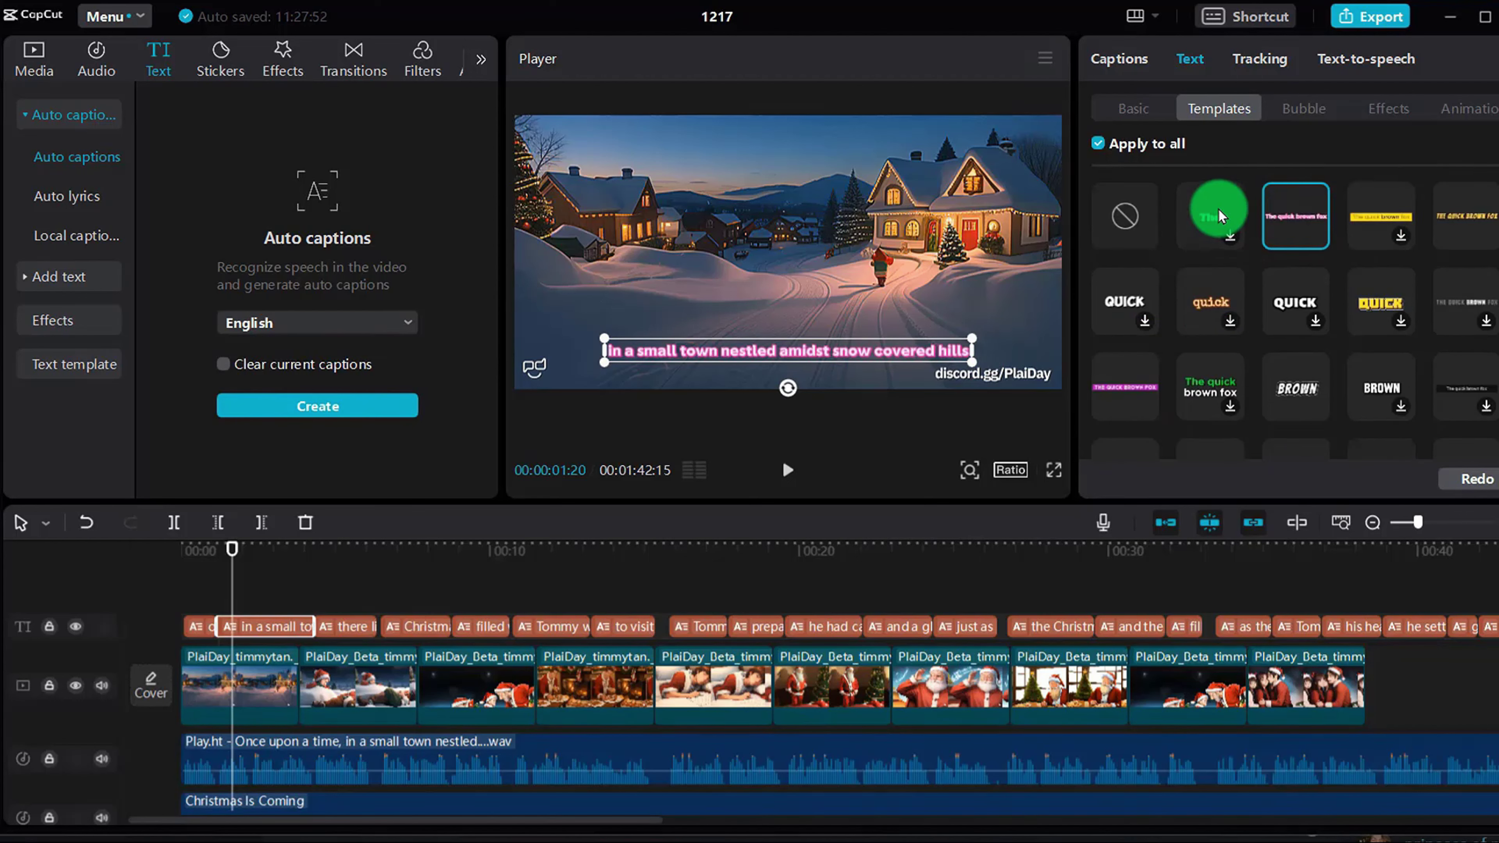
{"action": "left_click", "coordinate": [1219, 222]}
{"action": "left_click", "coordinate": [535, 355]}
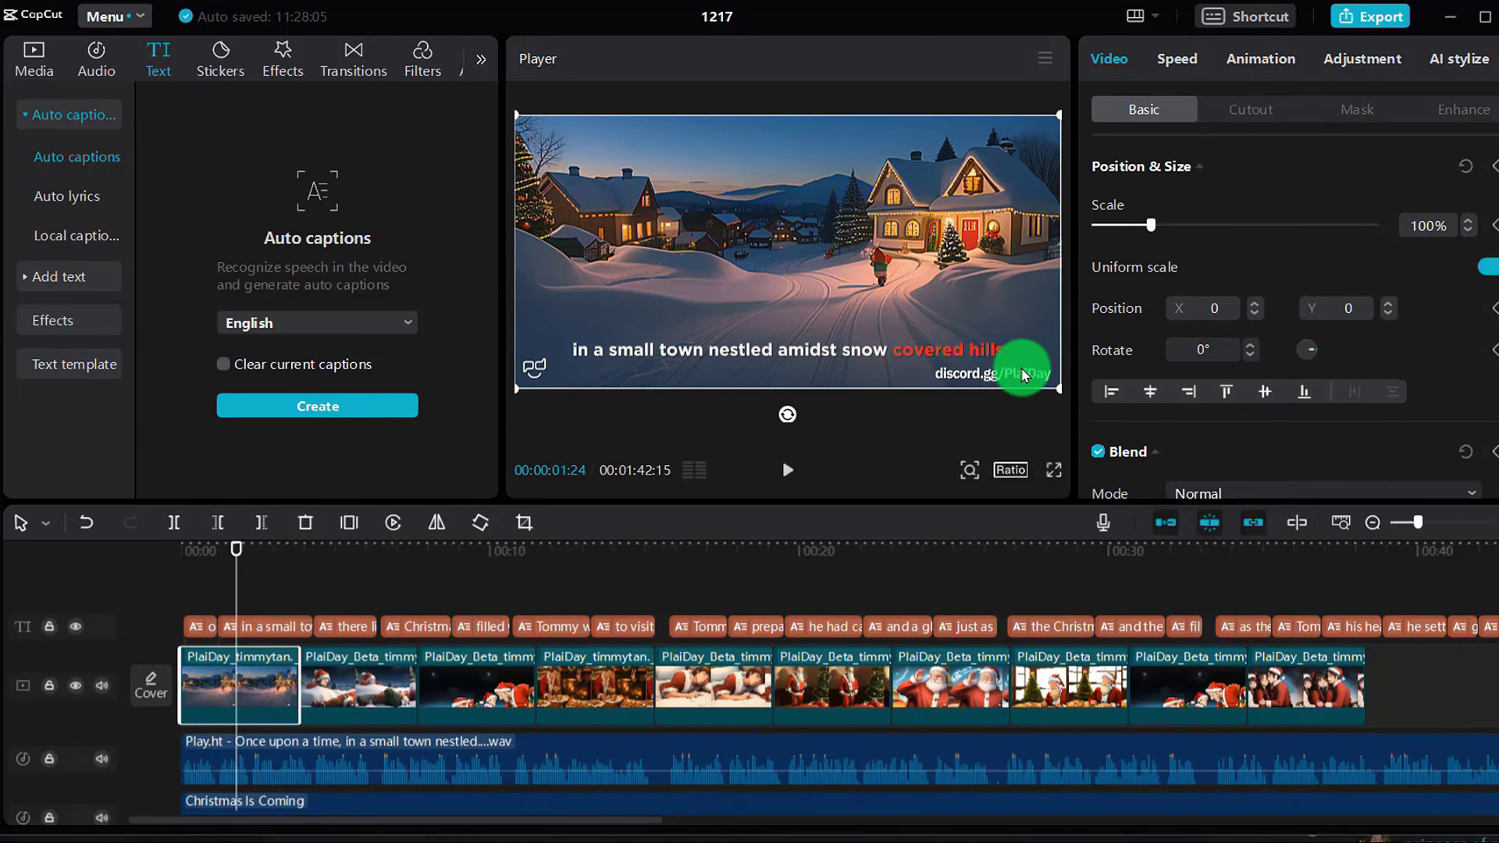
{"action": "key", "text": "alt+x"}
Crop the first clip to a 16:9 ratio to cut off the watermark
{"action": "left_click_drag", "start_coordinate": [1203, 555], "coordinate": [1208, 576]}
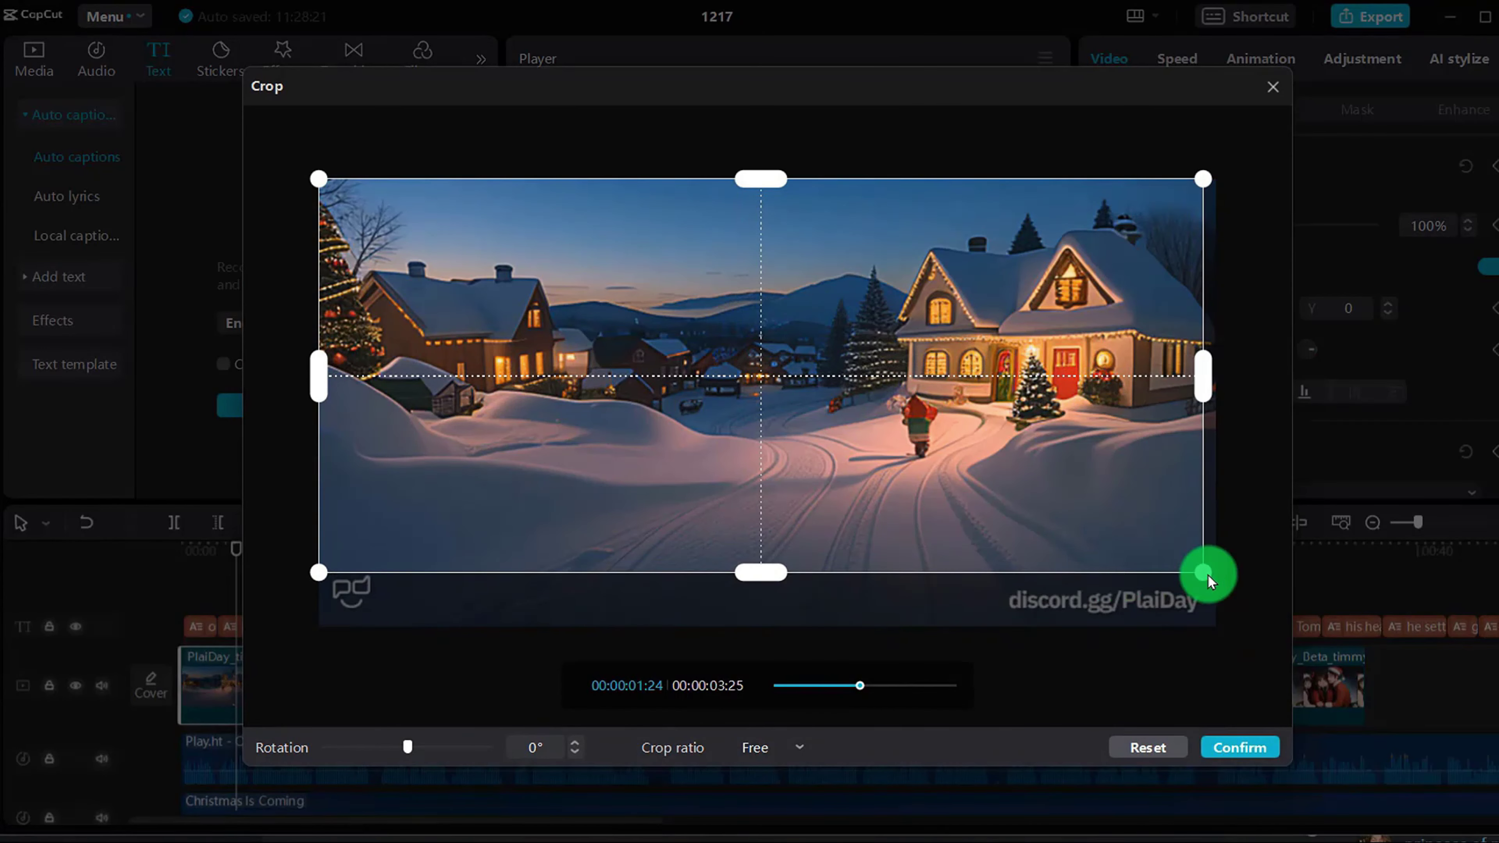
{"action": "left_click", "coordinate": [801, 743]}
{"action": "left_click", "coordinate": [766, 666]}
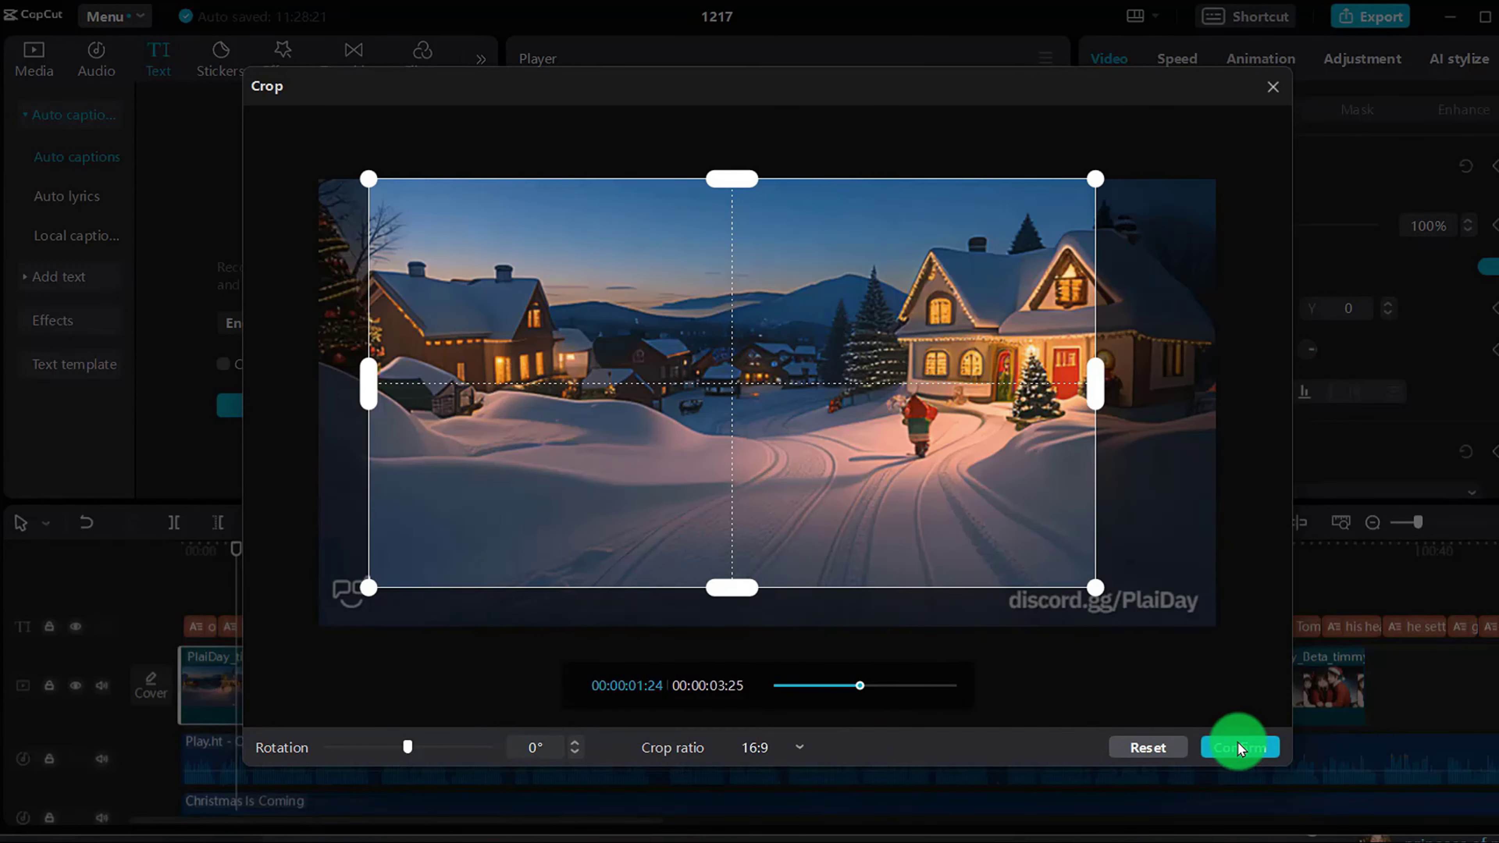
{"action": "left_click", "coordinate": [1239, 747]}
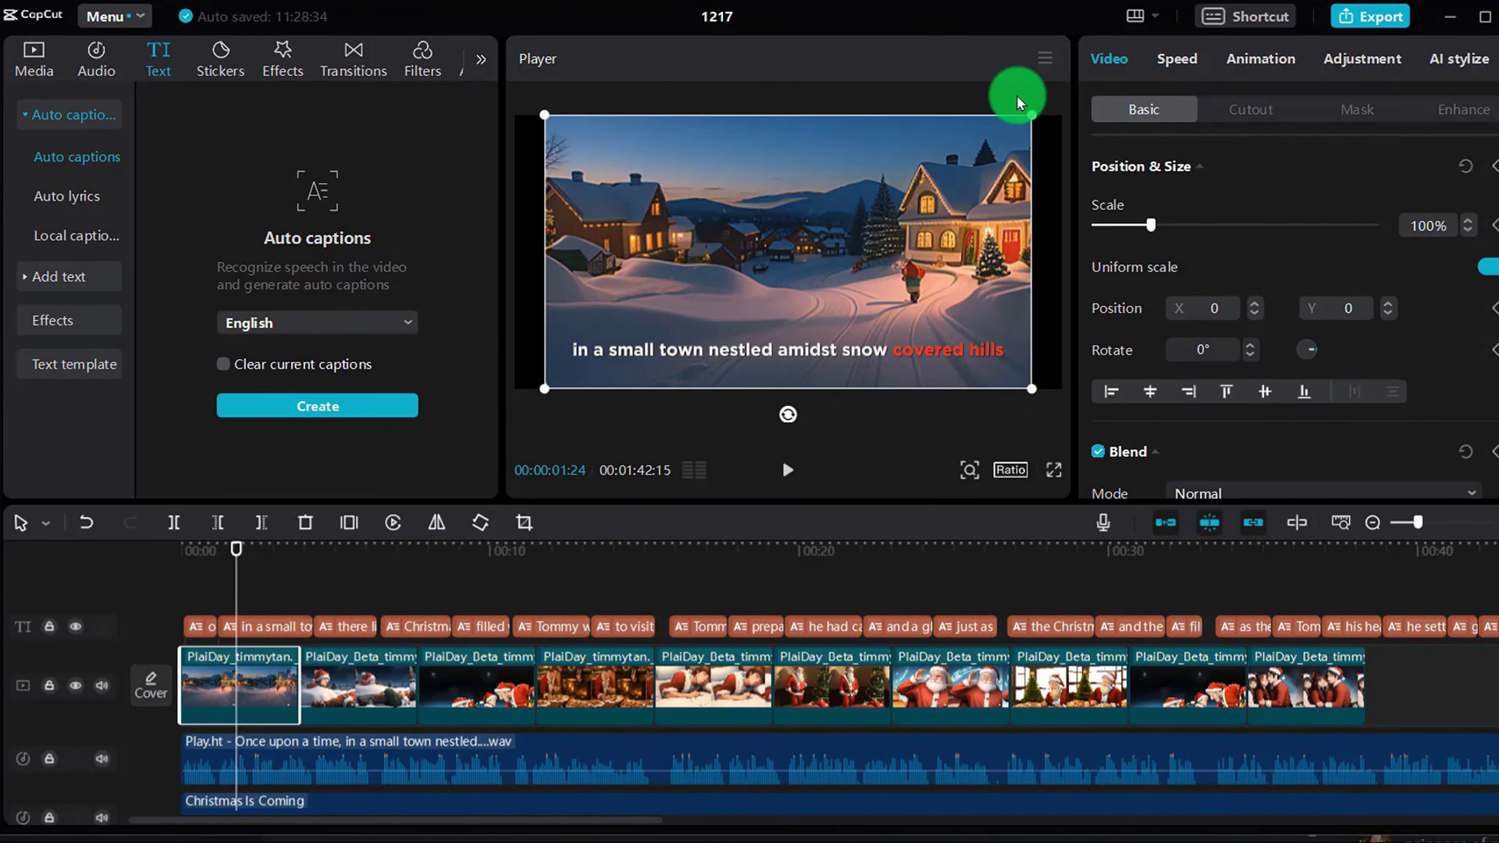
Set the project aspect ratio to 16:9
{"action": "left_click", "coordinate": [1046, 59]}
{"action": "left_click", "coordinate": [1010, 469]}
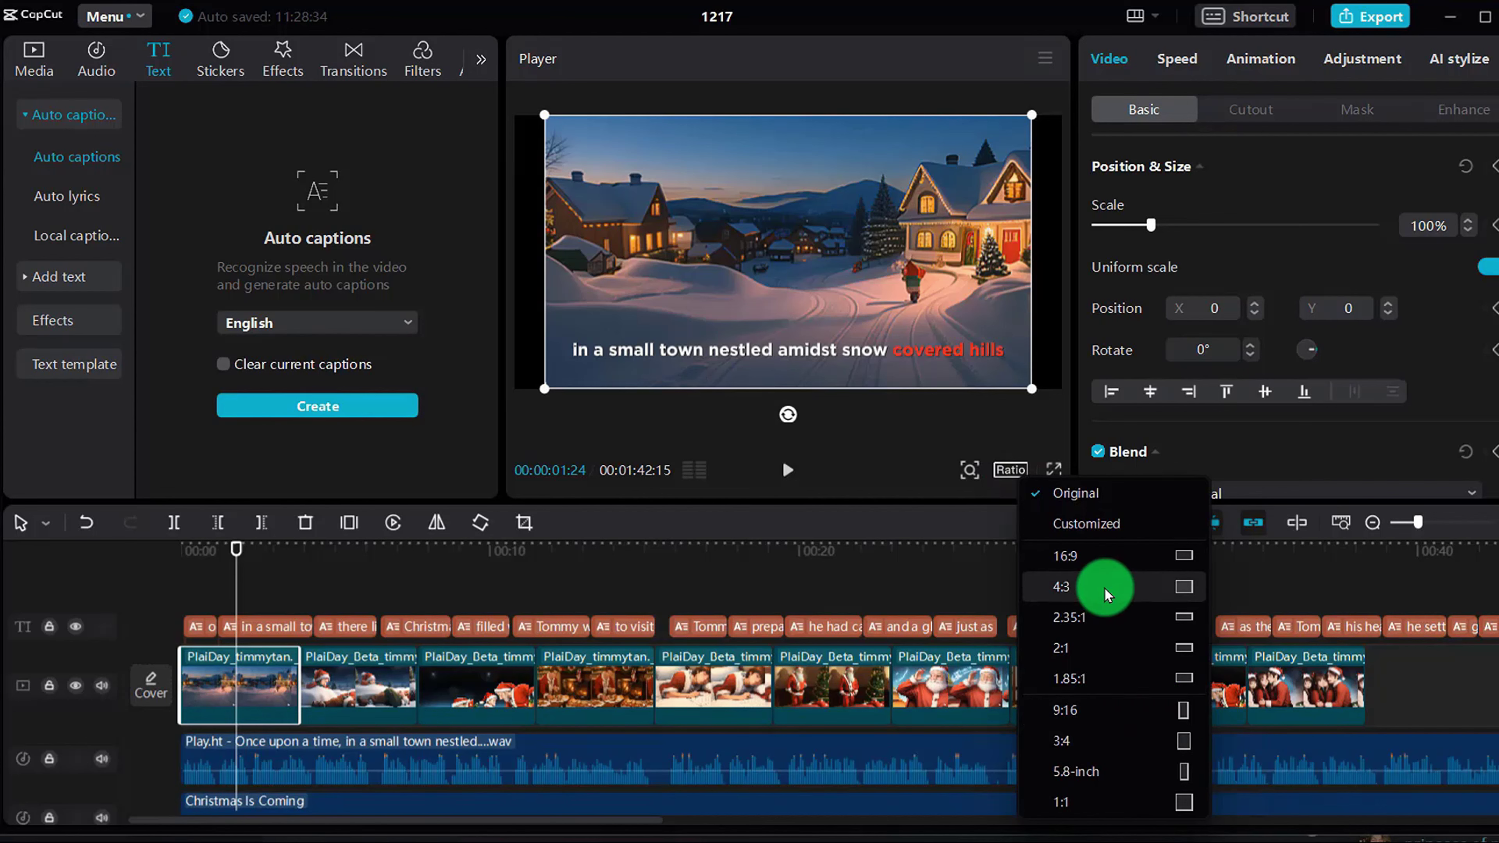
{"action": "left_click", "coordinate": [1110, 556]}
Crop the second clip to 16:9, shrinking the box inward to remove the watermark
{"action": "left_click", "coordinate": [376, 549]}
{"action": "left_click", "coordinate": [361, 701]}
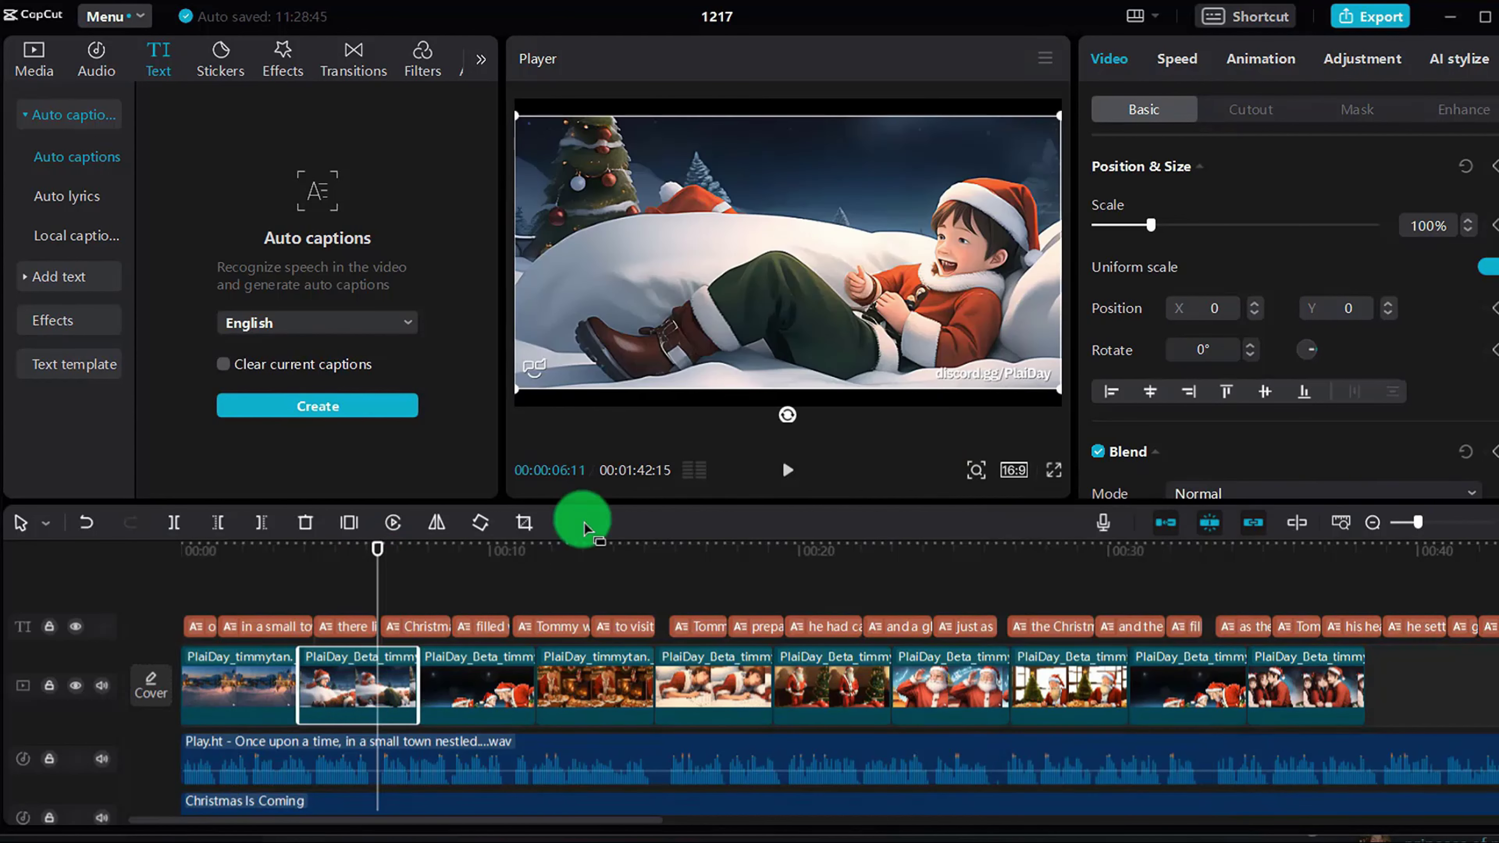
{"action": "left_click", "coordinate": [524, 522]}
{"action": "left_click", "coordinate": [767, 747]}
{"action": "left_click", "coordinate": [767, 669]}
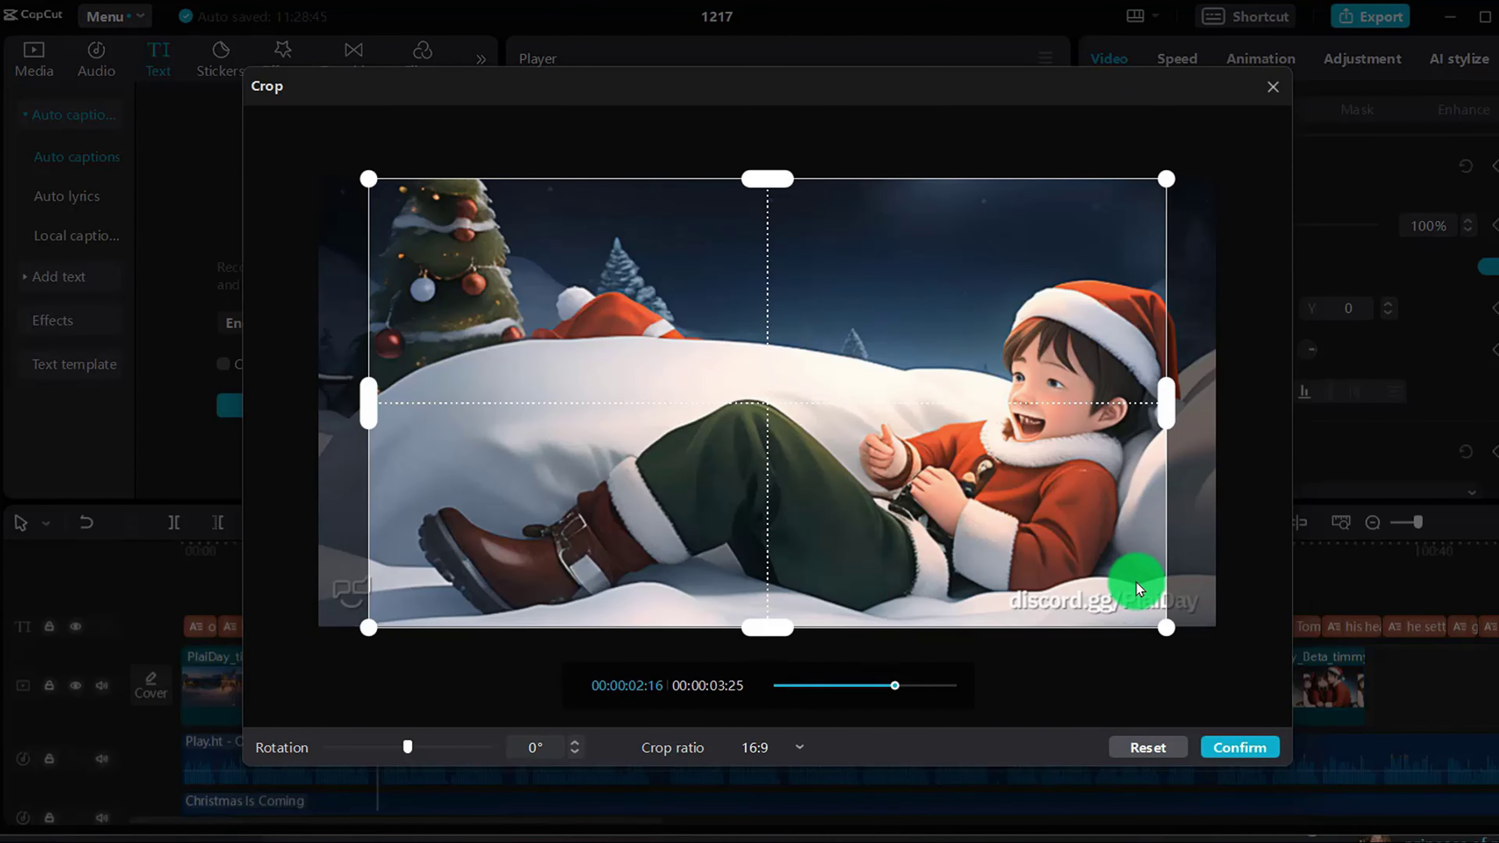
{"action": "left_click_drag", "start_coordinate": [1159, 625], "coordinate": [1121, 586]}
{"action": "key", "text": "Return"}
Scrub through the video, return to the start, and preview it full screen
{"action": "left_click_drag", "start_coordinate": [776, 552], "coordinate": [445, 555]}
{"action": "left_click_drag", "start_coordinate": [251, 566], "coordinate": [417, 561]}
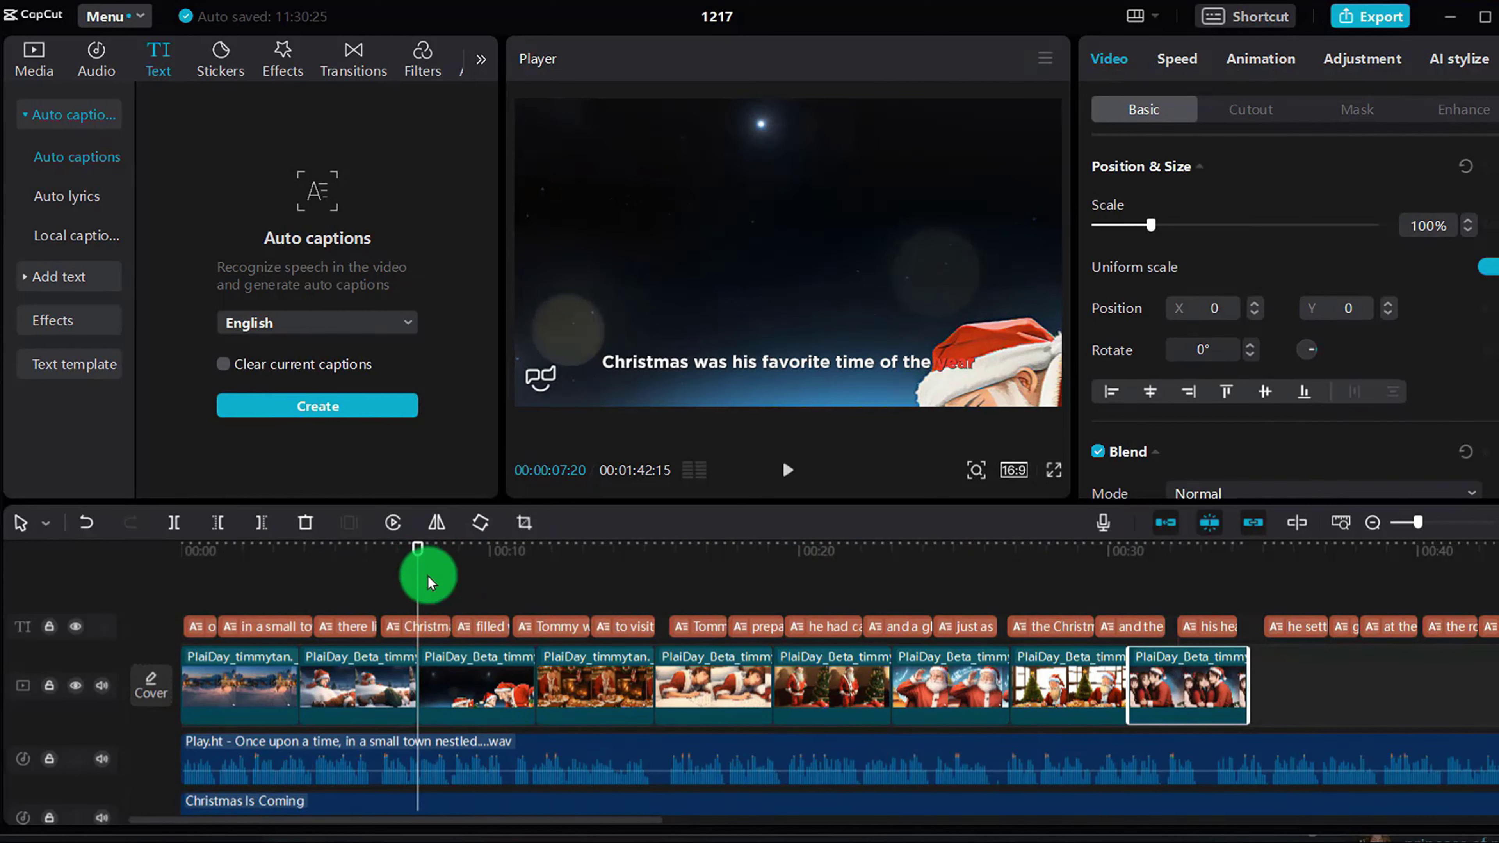
{"action": "key", "text": "Home"}
{"action": "left_click", "coordinate": [1053, 470]}
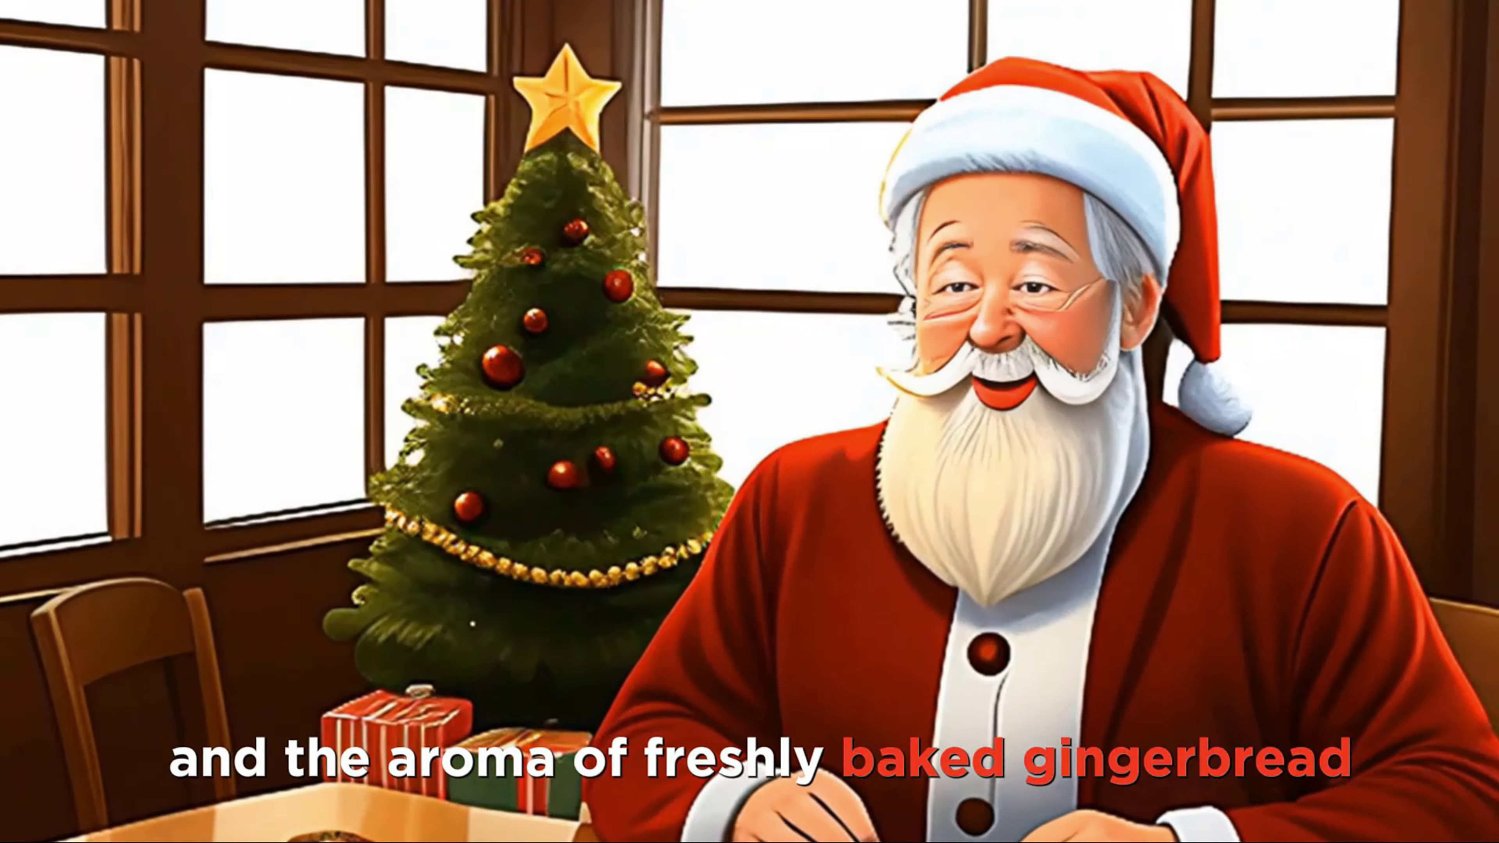
Leave the full-screen preview and return to the CapCut editor
{"action": "key", "text": "Escape"}
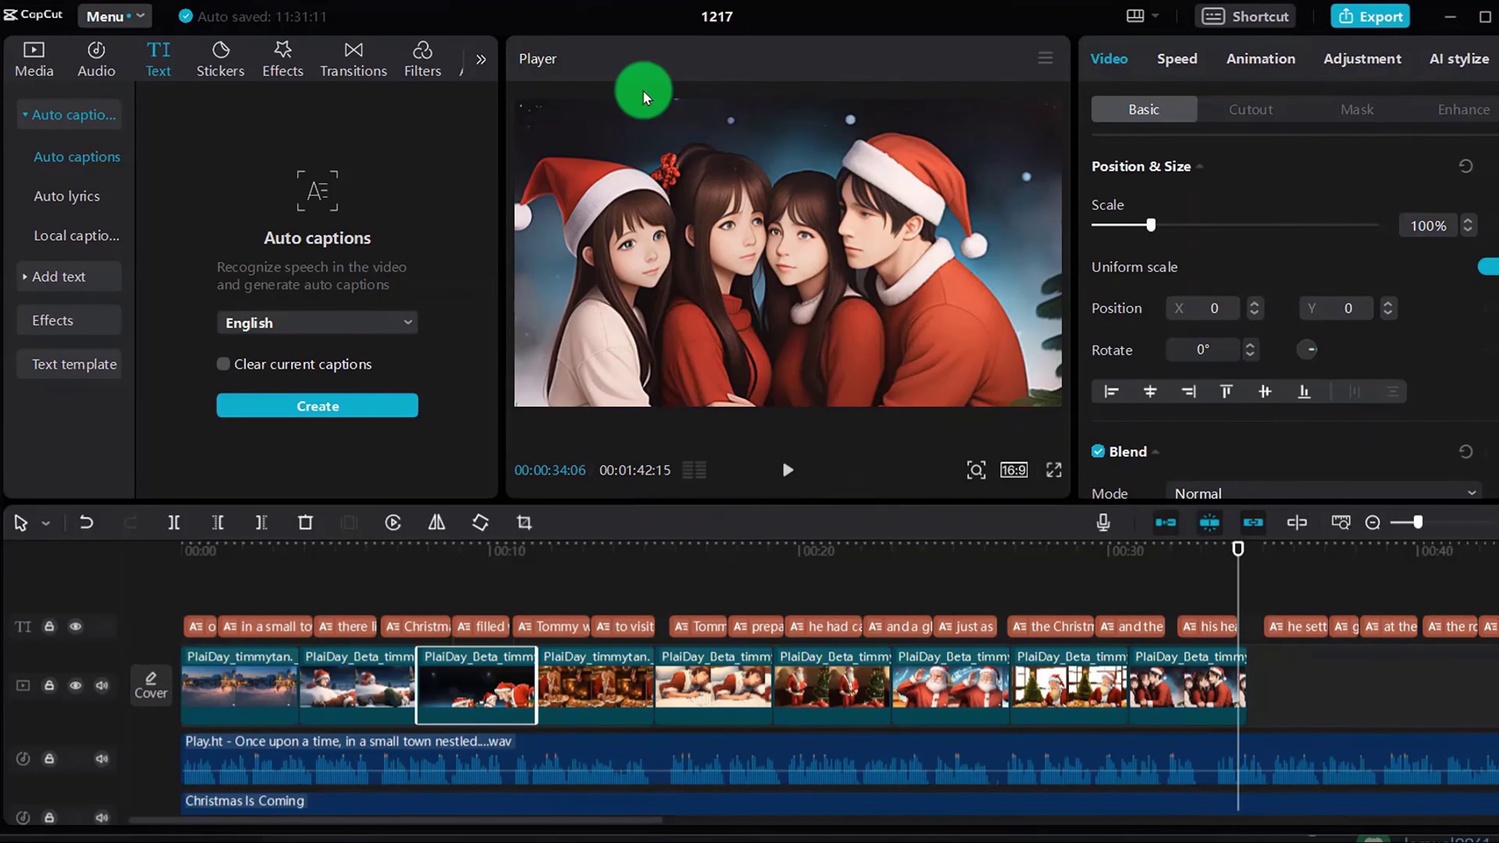
{"action": "left_click", "coordinate": [1361, 17]}
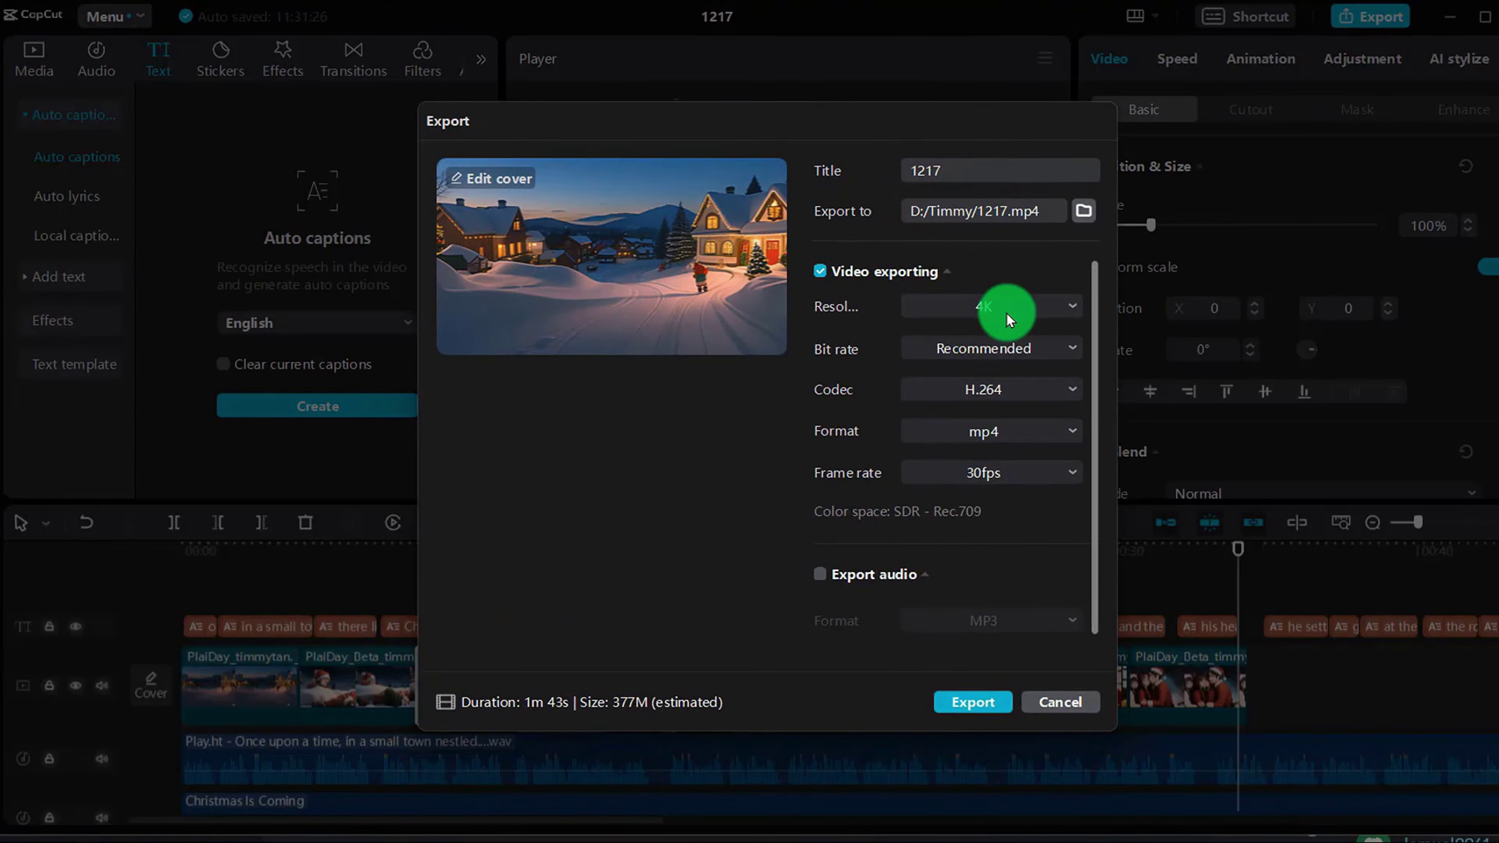
Export project 1217 at 4K resolution as an H.264 mp4
{"action": "left_click", "coordinate": [1054, 301]}
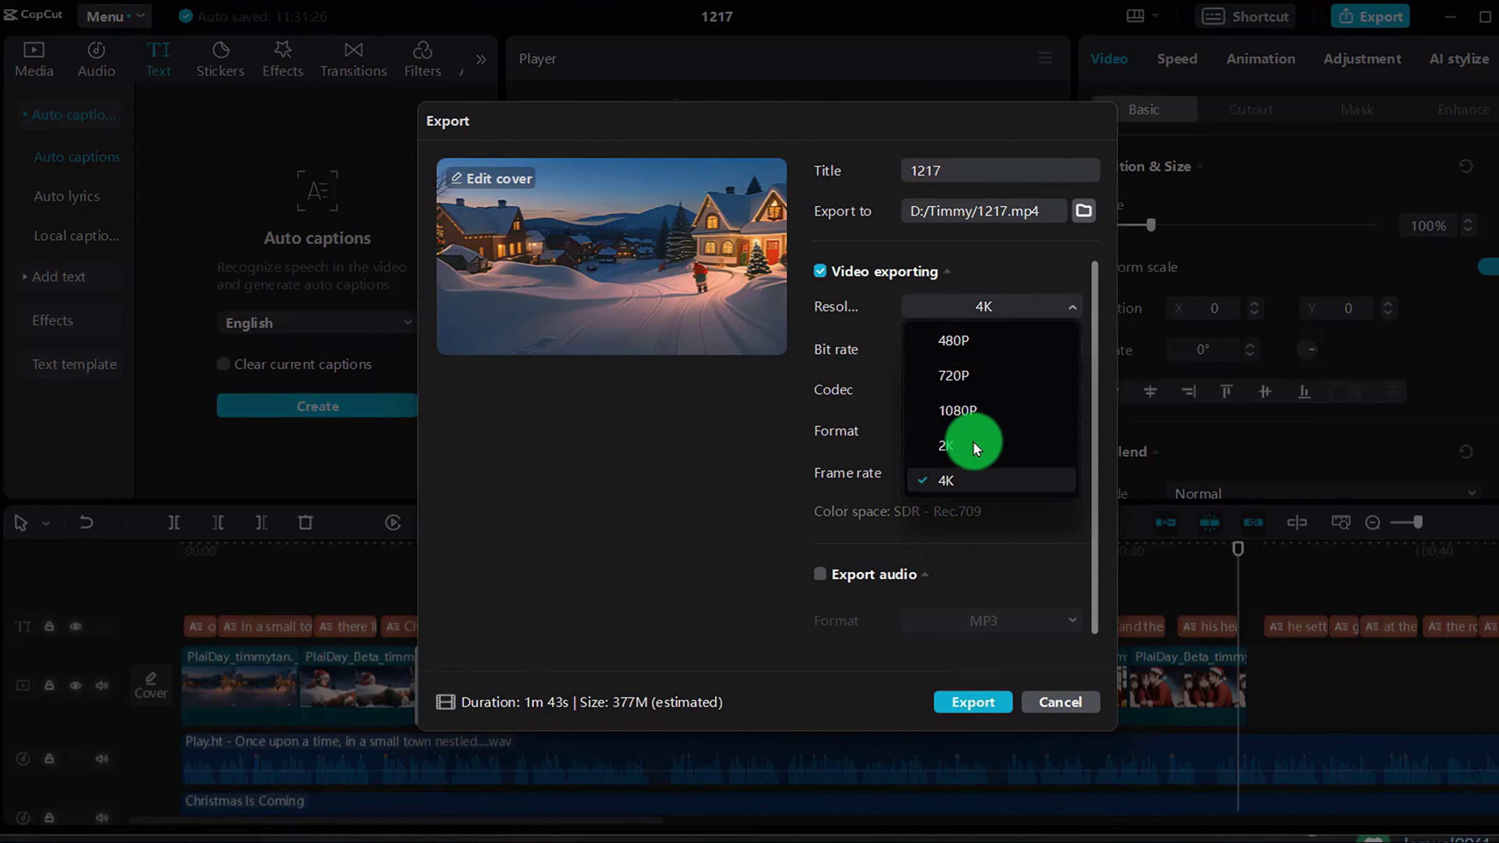
{"action": "left_click", "coordinate": [888, 451]}
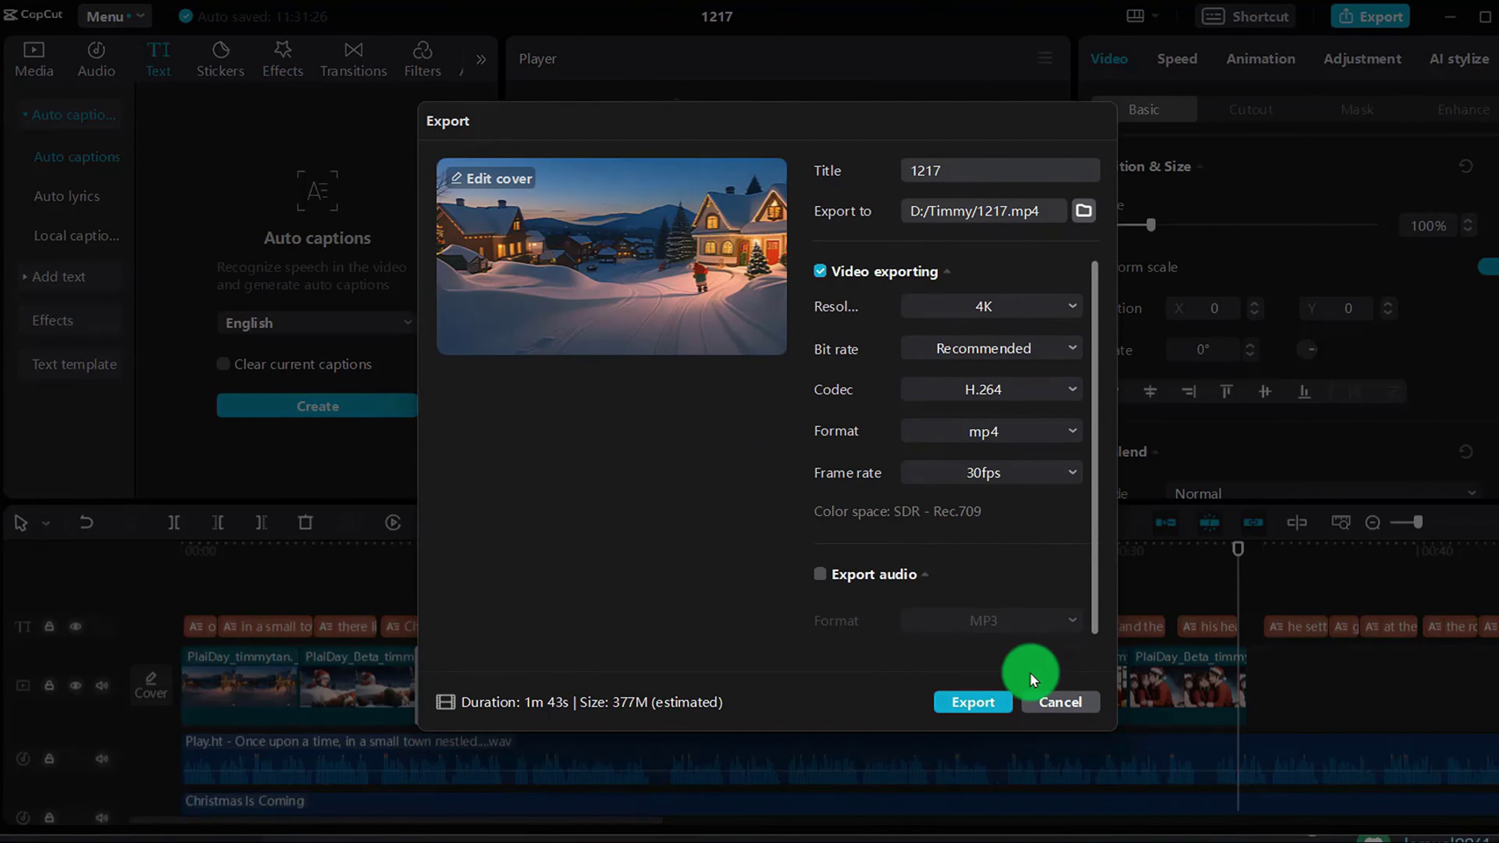
{"action": "left_click", "coordinate": [965, 701]}
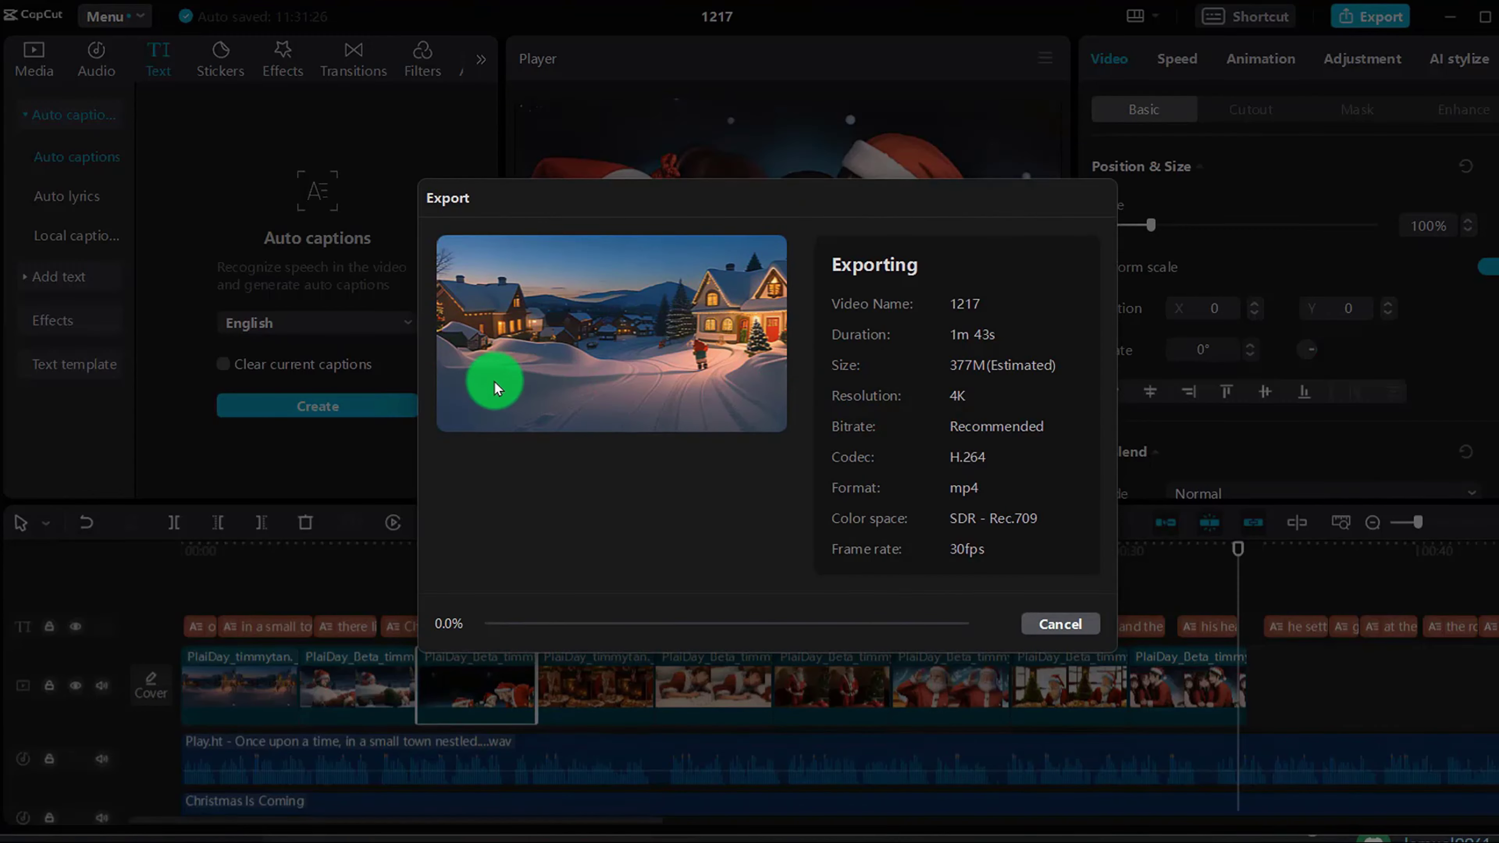